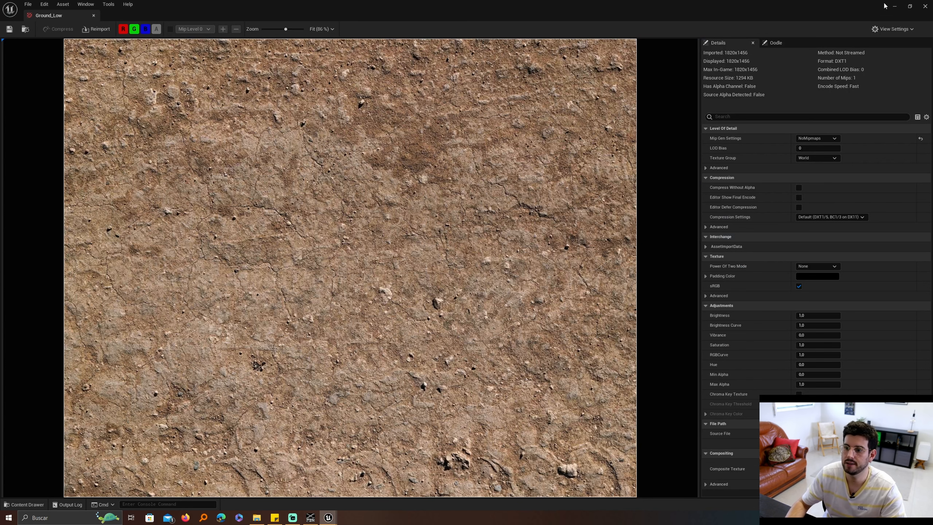
# Step: Examine the texture, roughness and tiling nodes in the M_Ground01 material graph, discarding any changes on closing
pyautogui.click(895, 6)
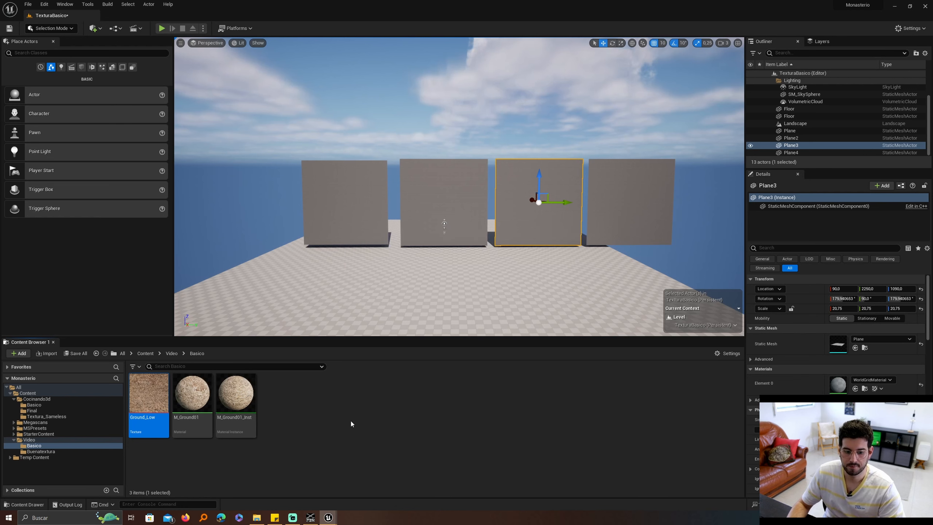
pyautogui.doubleClick(192, 393)
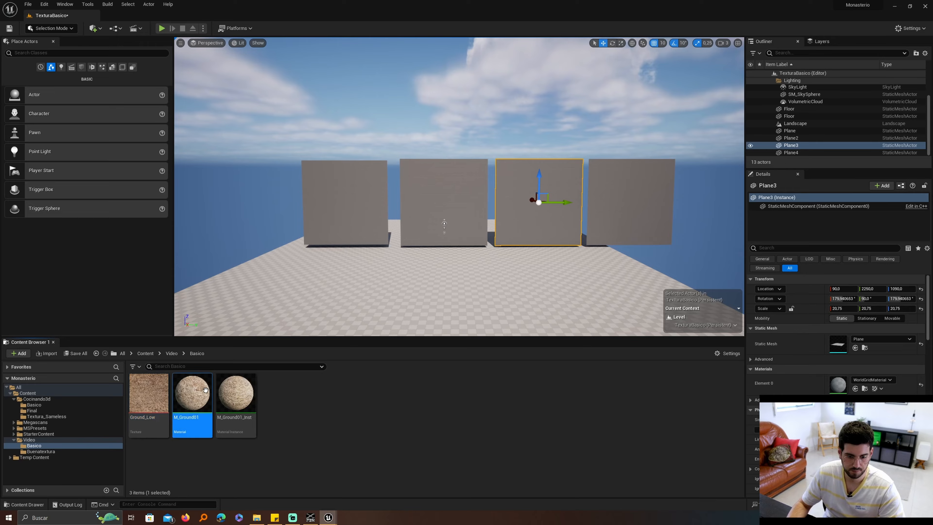
pyautogui.click(597, 125)
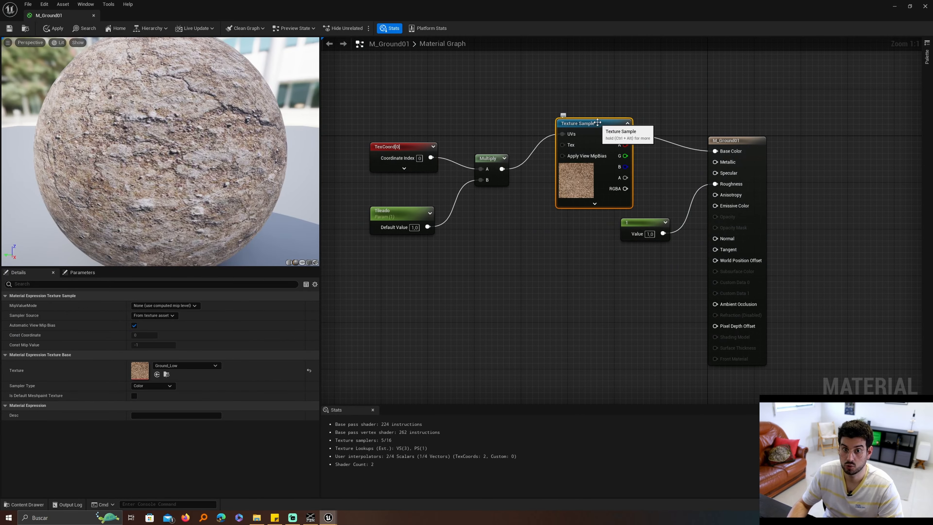
pyautogui.click(656, 222)
pyautogui.moveTo(656, 221); pyautogui.dragTo(650, 221)
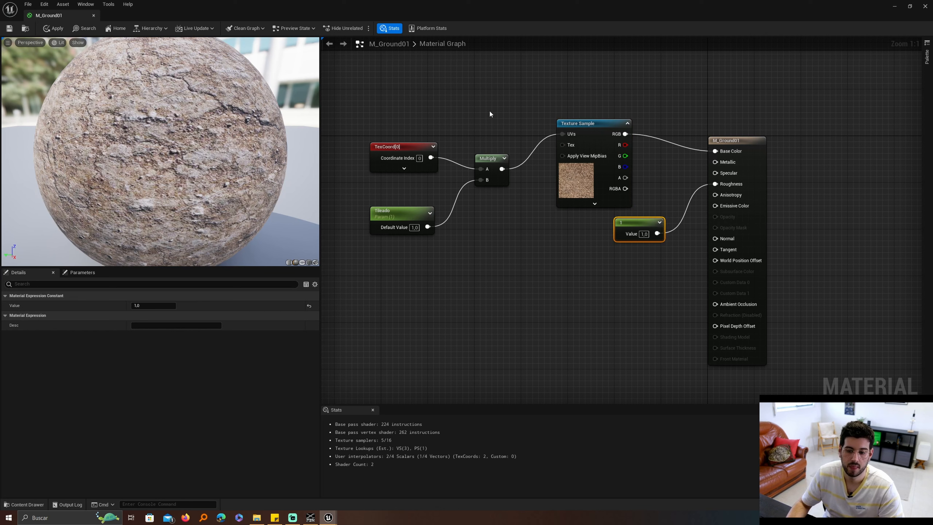
pyautogui.moveTo(489, 114); pyautogui.dragTo(344, 283)
pyautogui.click(402, 147)
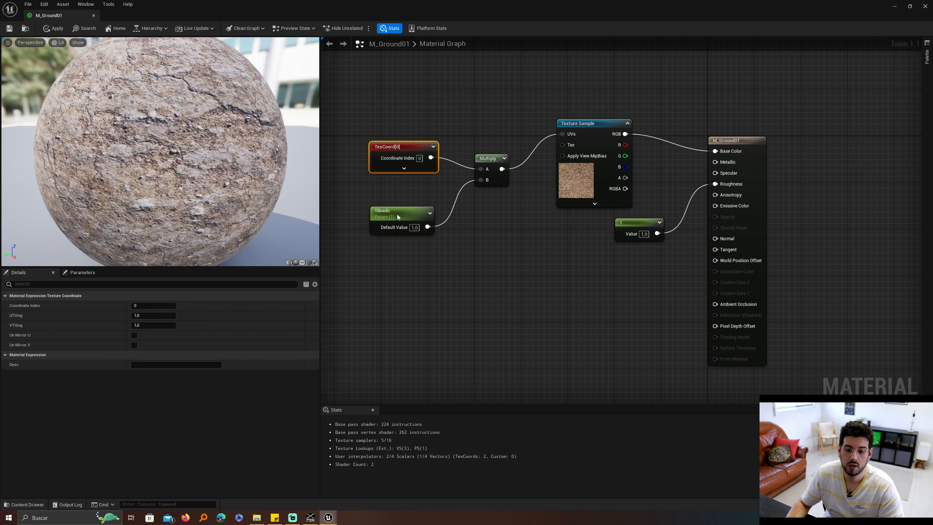
pyautogui.click(397, 214)
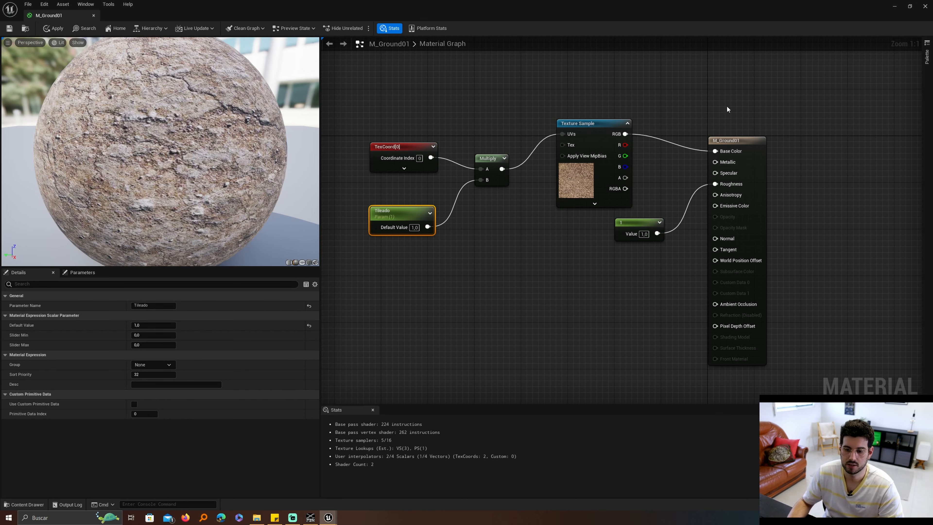
pyautogui.click(925, 6)
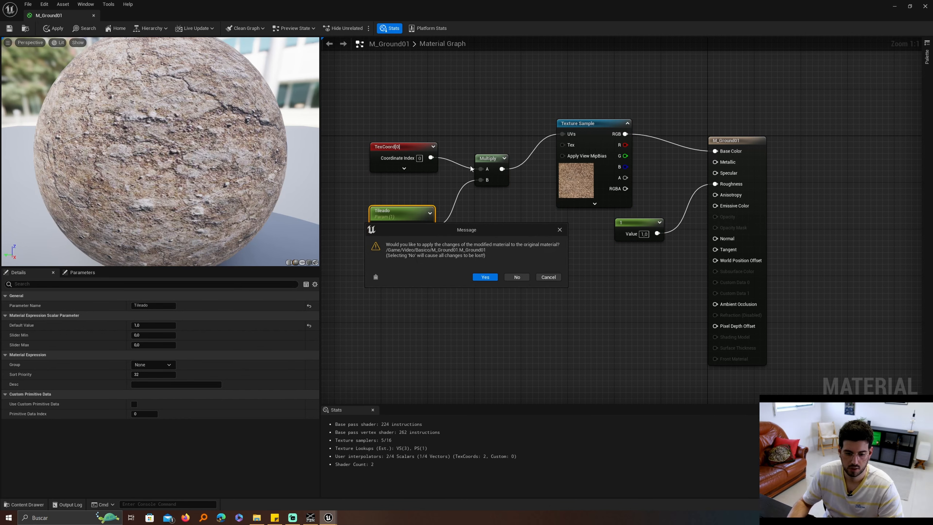
pyautogui.click(531, 280)
# Step: Apply the M_Ground01_Inst material instance to the first plane in the row
pyautogui.moveTo(235, 393); pyautogui.dragTo(378, 208)
pyautogui.click(379, 208)
pyautogui.press('f')
pyautogui.press('w')
pyautogui.moveTo(379, 208); pyautogui.dragTo(355, 243, button='right')
pyautogui.press('s')
pyautogui.moveTo(400, 147)
pyautogui.mouseDown(button='right')
pyautogui.moveTo(399, 137)
pyautogui.moveTo(399, 147)
pyautogui.mouseUp(button='right')
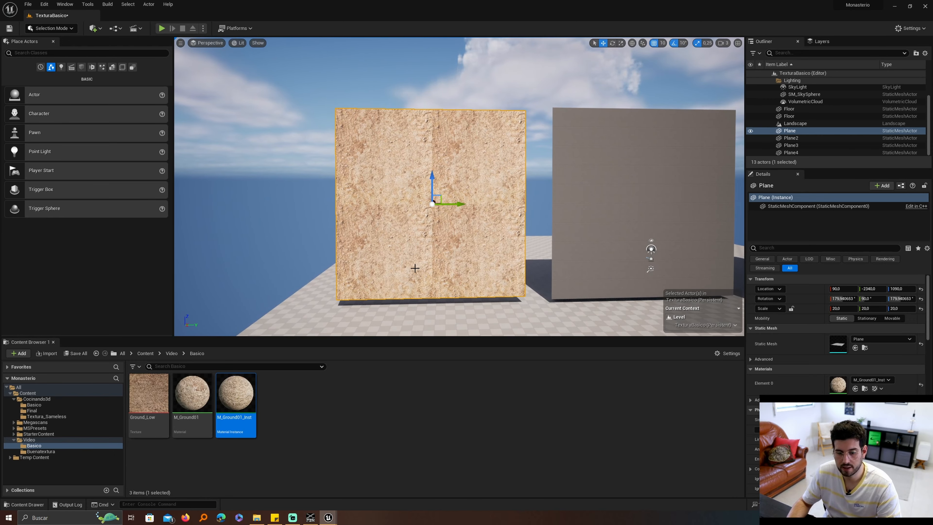
# Step: Inspect the ground texture's repetition across the landscape from afar and on the first plane
pyautogui.moveTo(429, 265); pyautogui.dragTo(447, 239, button='right')
pyautogui.press('w')
pyautogui.press('s')
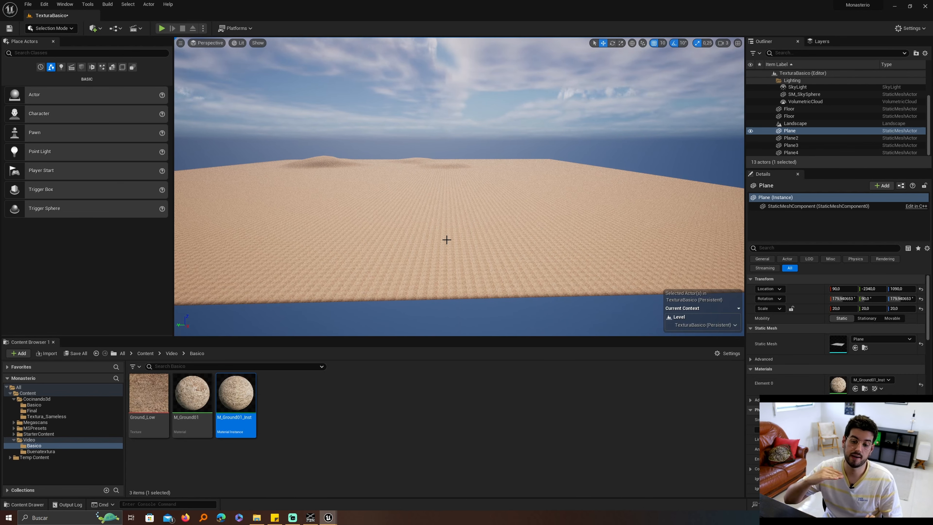
pyautogui.press('f')
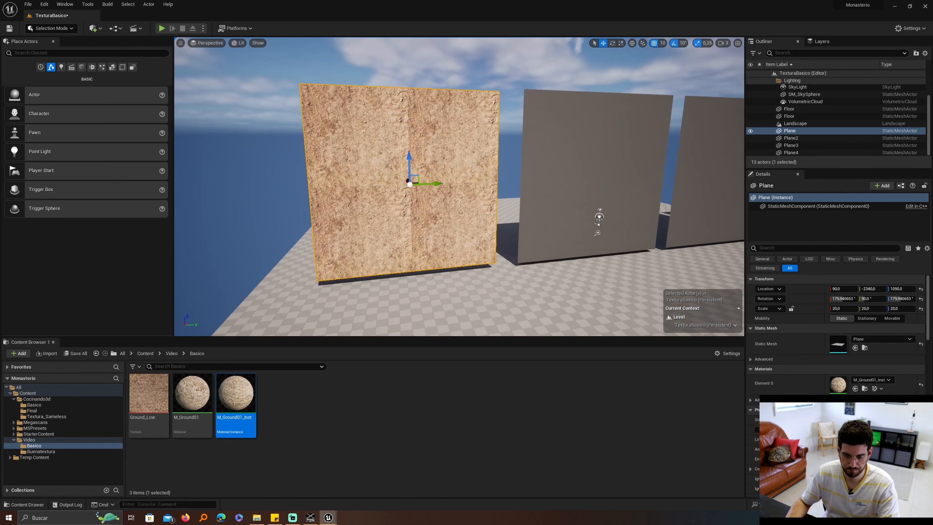
pyautogui.press('s')
pyautogui.press('d')
pyautogui.press('w')
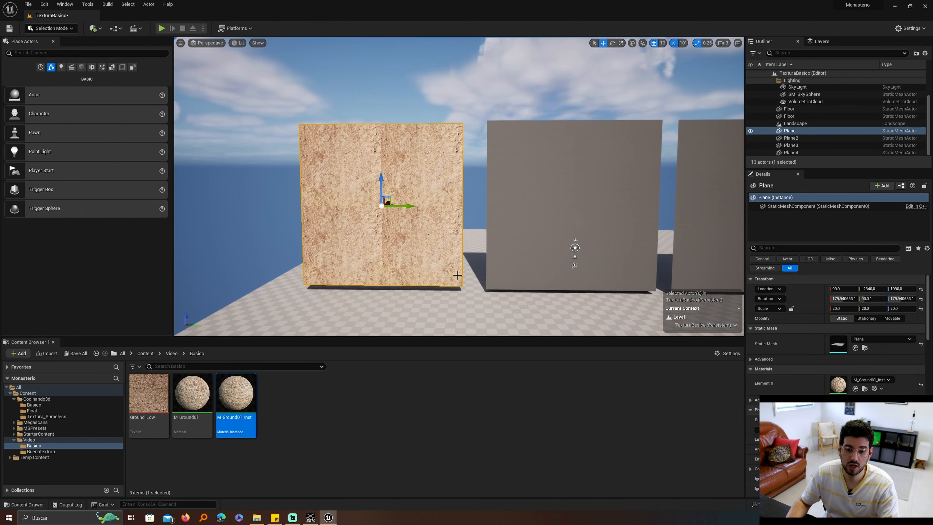
pyautogui.click(463, 279)
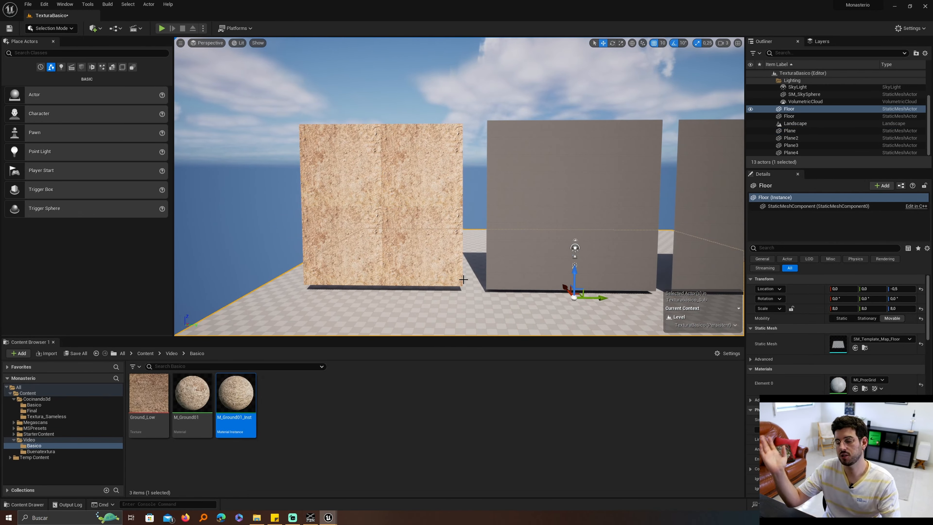
pyautogui.press('d')
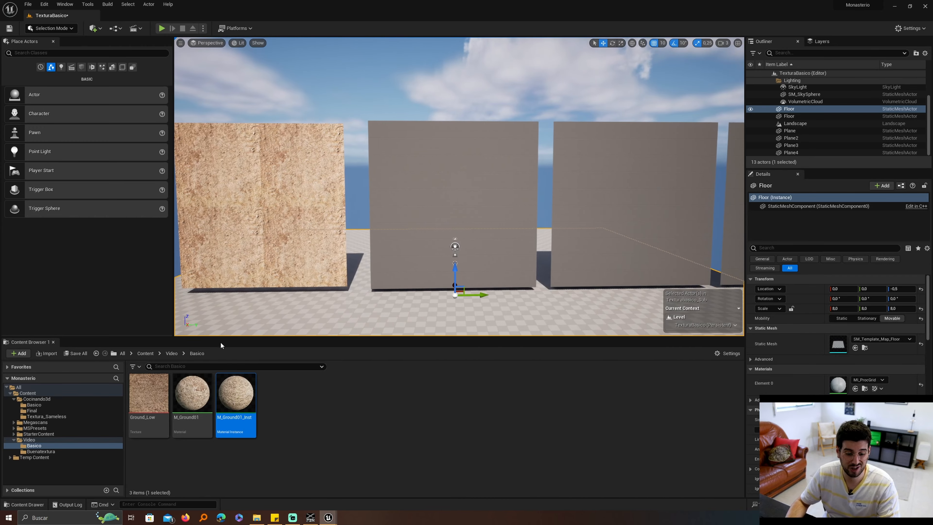
# Step: Open the Buenatextura folder and examine the T_Soil_Ground_xbkmbdh_4K_D texture at full window size and different magnifications
pyautogui.click(171, 353)
pyautogui.doubleClick(192, 392)
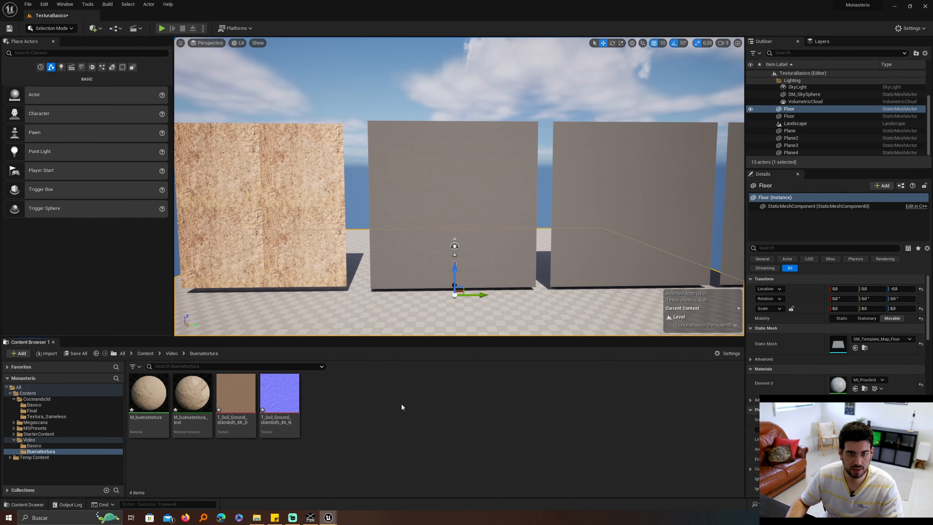
pyautogui.click(236, 392)
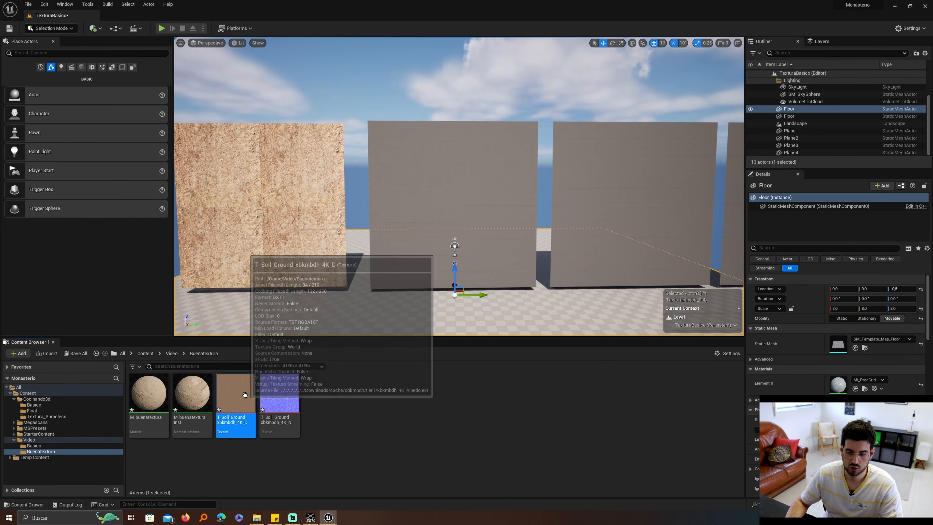
pyautogui.doubleClick(236, 392)
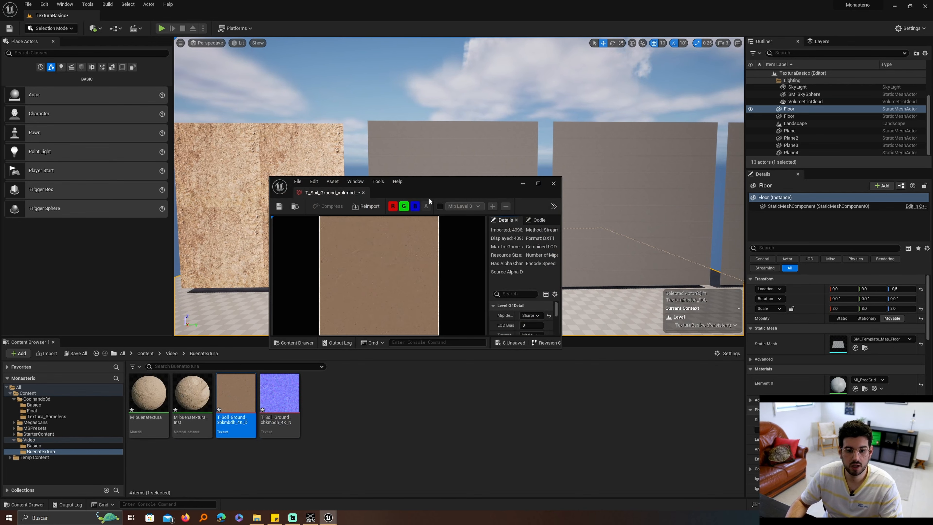
pyautogui.doubleClick(475, 187)
pyautogui.scroll(-2, 427, 204)
pyautogui.scroll(3, 385, 229)
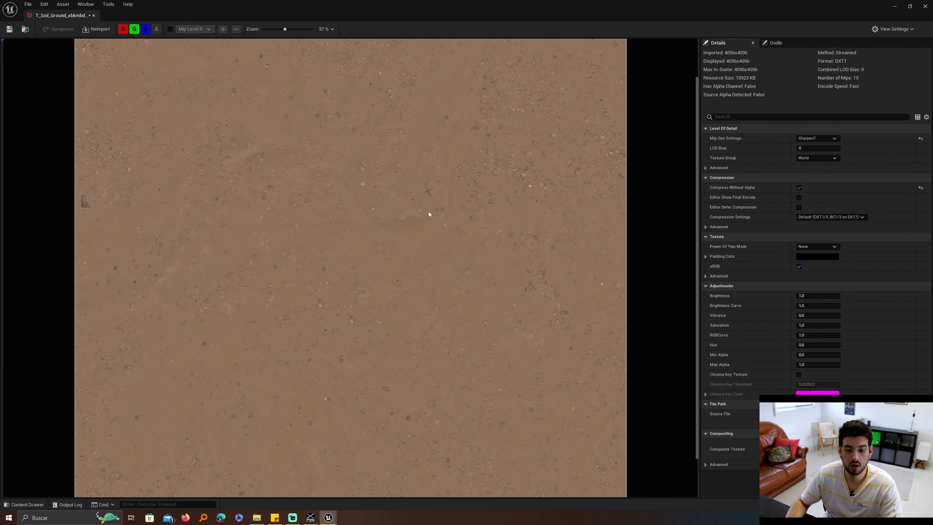
pyautogui.scroll(-4, 429, 211)
pyautogui.scroll(4, 272, 255)
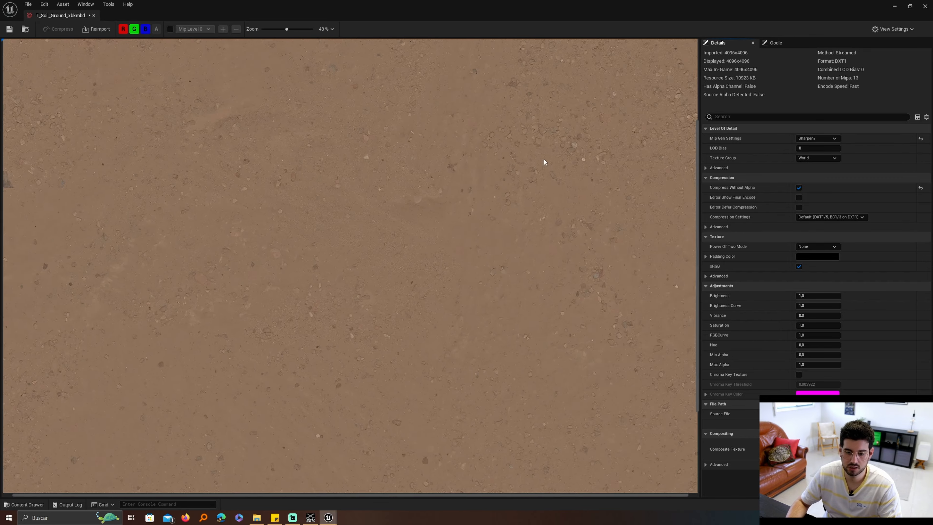
pyautogui.scroll(-3, 316, 186)
pyautogui.click(894, 6)
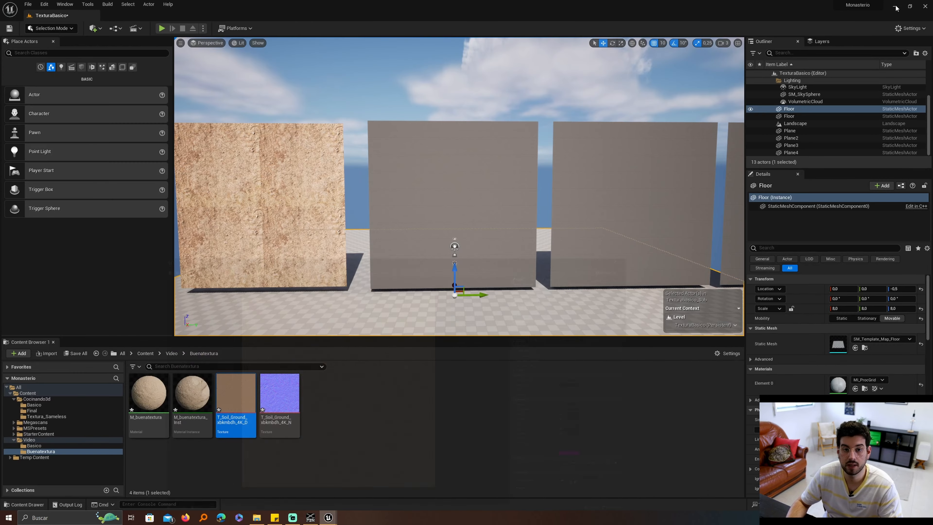
# Step: Examine the T_Soil_Ground_xbkmbdh_4K_N normal texture and the node graph of the M_buenatextura material that uses it
pyautogui.click(279, 392)
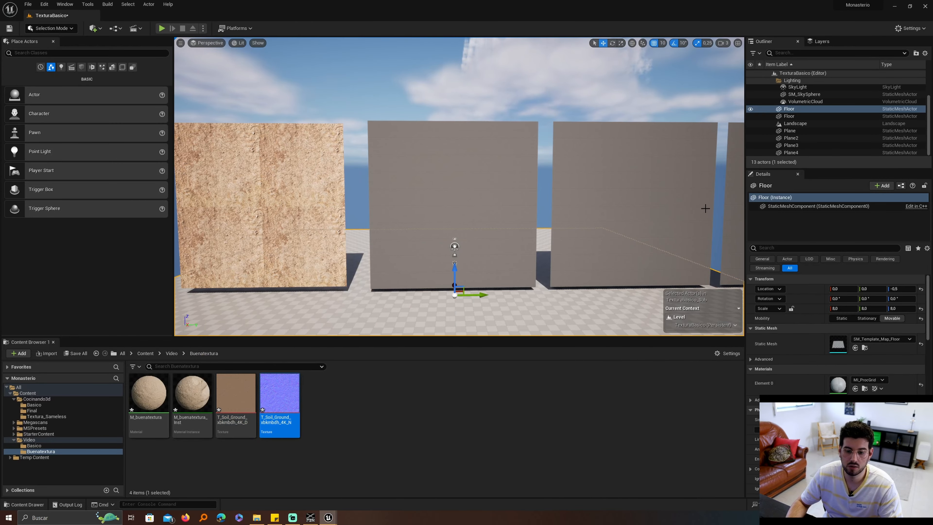
pyautogui.doubleClick(279, 393)
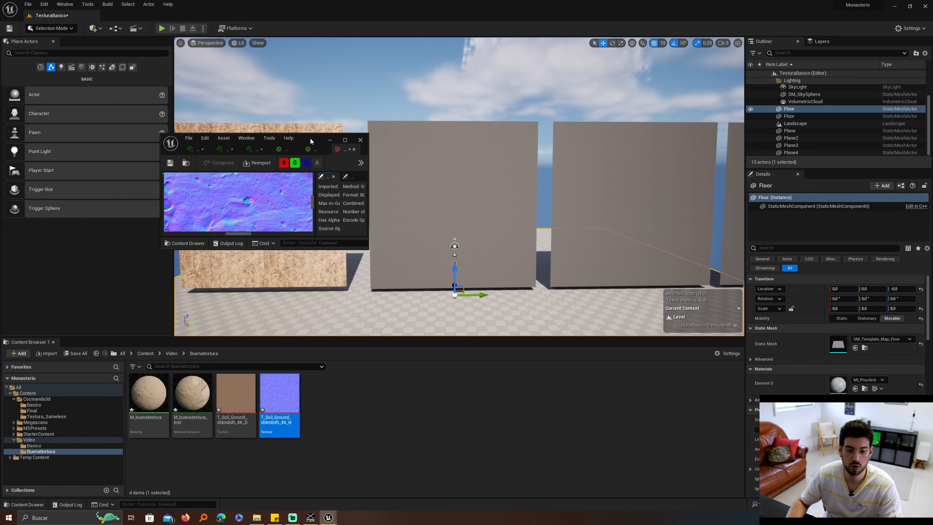
pyautogui.doubleClick(310, 141)
pyautogui.click(893, 8)
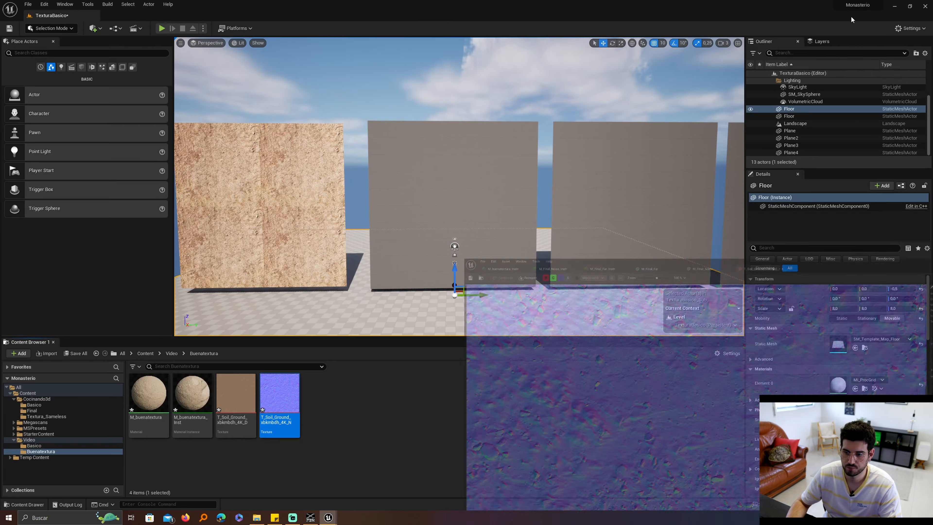
pyautogui.doubleClick(149, 392)
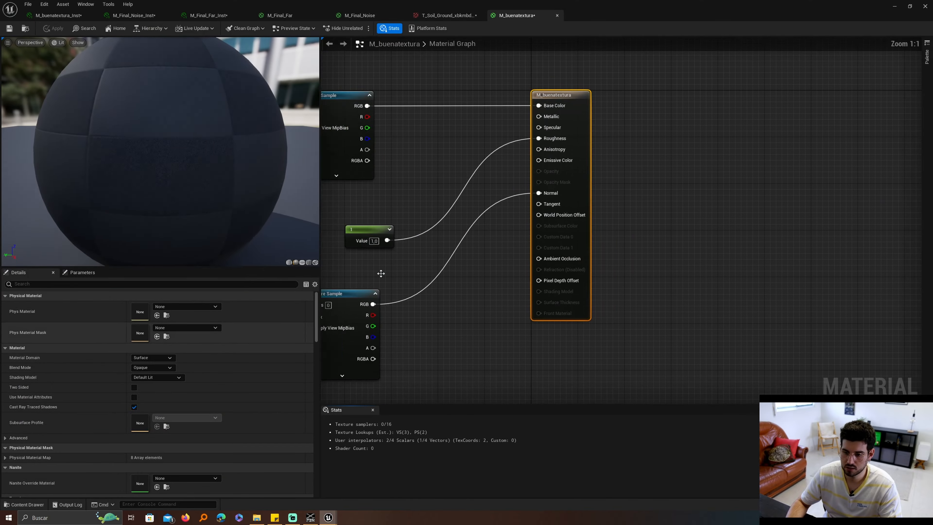
pyautogui.click(574, 277)
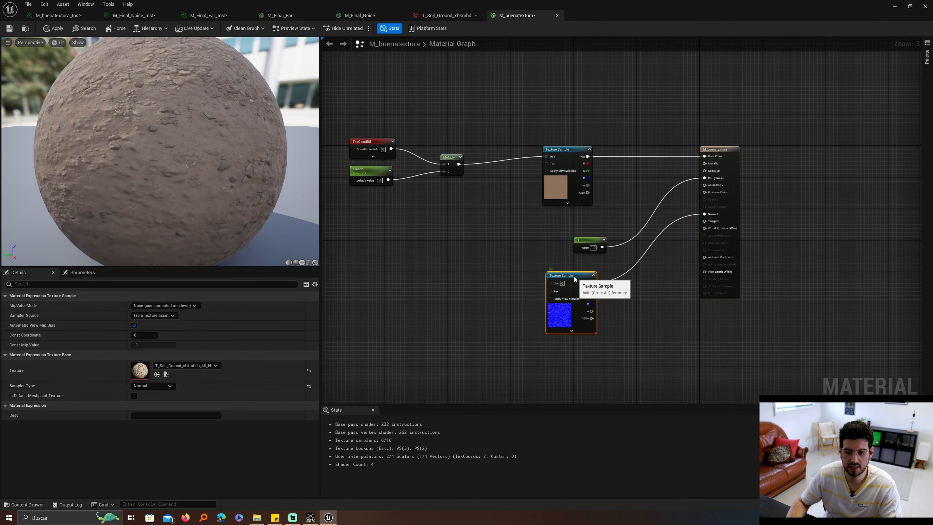
pyautogui.moveTo(575, 277); pyautogui.dragTo(570, 297)
pyautogui.click(894, 6)
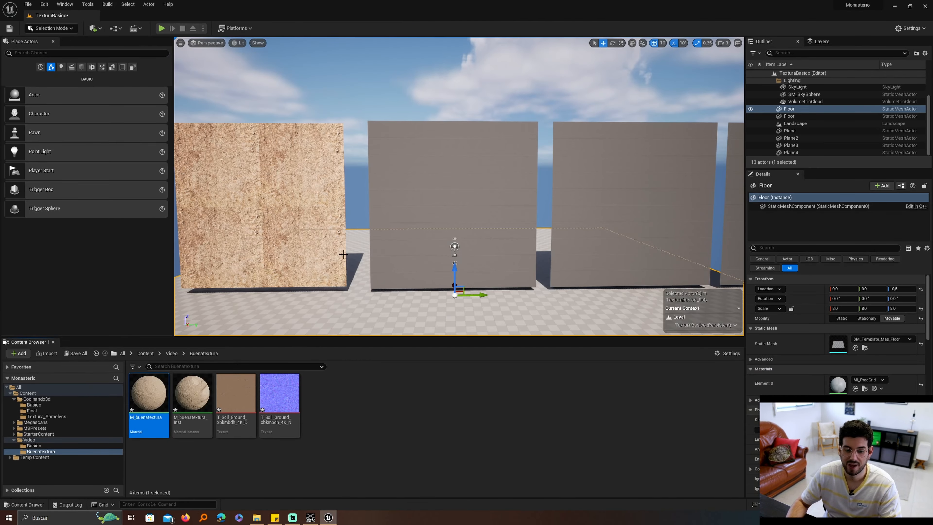
# Step: Apply M_buenatextura_Inst to the second plane and set the instance's Tileado parameter to 2
pyautogui.moveTo(192, 392); pyautogui.dragTo(473, 241)
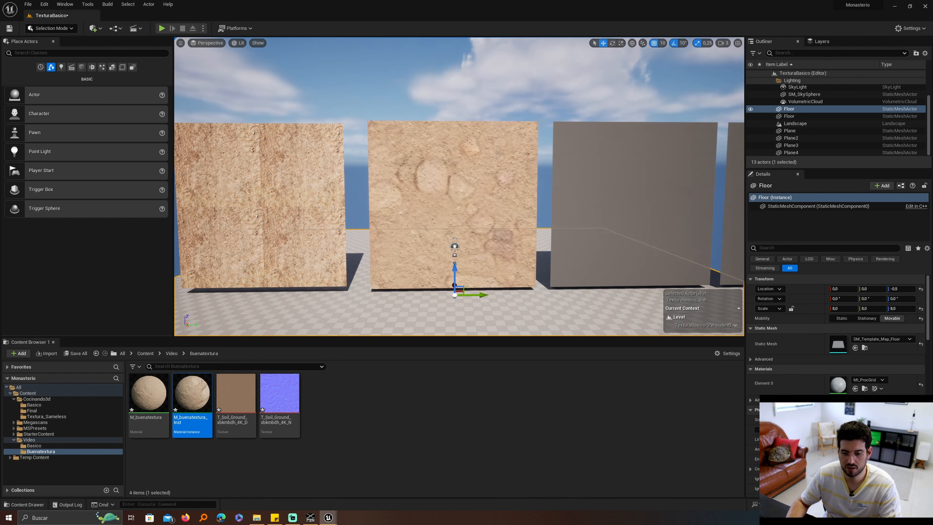
pyautogui.moveTo(472, 241); pyautogui.dragTo(492, 283, button='right')
pyautogui.doubleClick(186, 406)
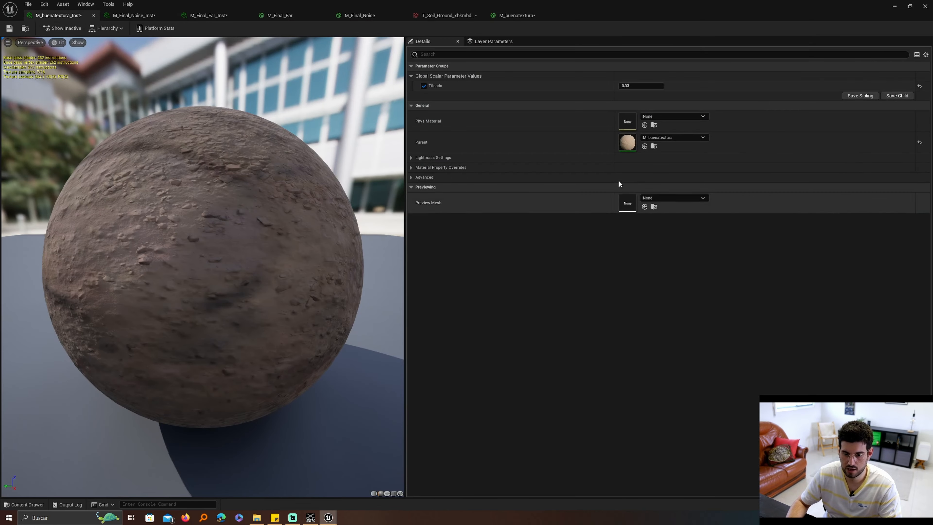
pyautogui.click(630, 87)
pyautogui.write('2')
pyautogui.press('Return')
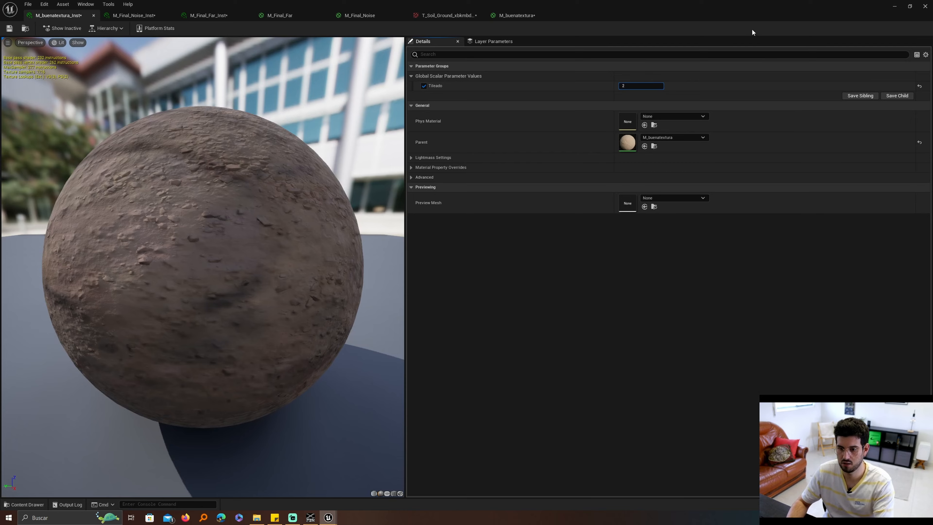
pyautogui.click(894, 6)
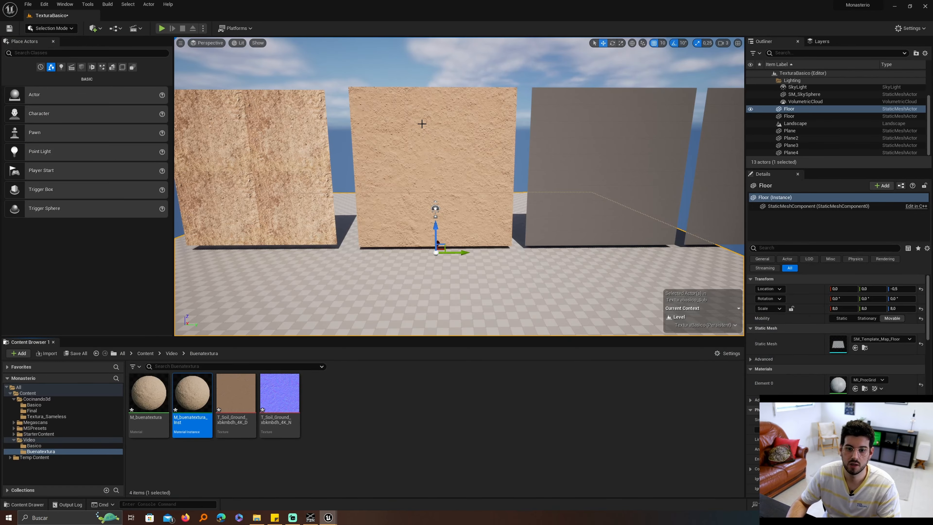
pyautogui.moveTo(422, 124)
pyautogui.mouseDown(button='right')
pyautogui.moveTo(426, 103)
pyautogui.moveTo(404, 91)
pyautogui.moveTo(415, 88)
pyautogui.moveTo(422, 124)
pyautogui.mouseUp(button='right')
pyautogui.press('w')
pyautogui.press('s')
pyautogui.press('w')
pyautogui.press('s')
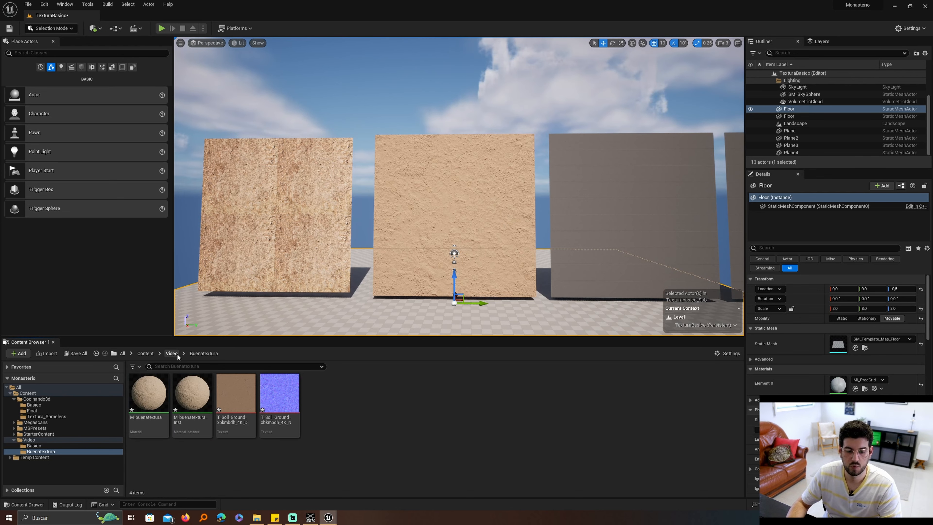
pyautogui.click(177, 353)
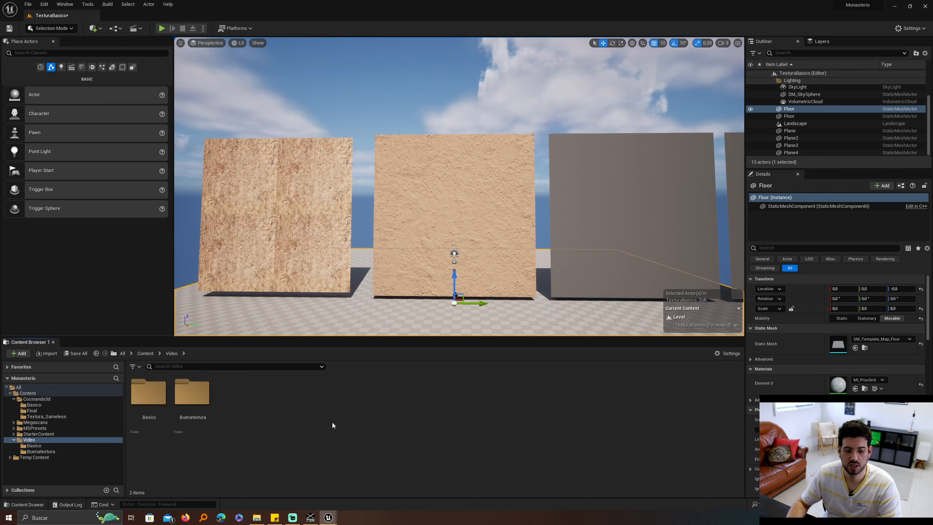
pyautogui.rightClick(289, 416)
pyautogui.press('Escape')
pyautogui.doubleClick(192, 393)
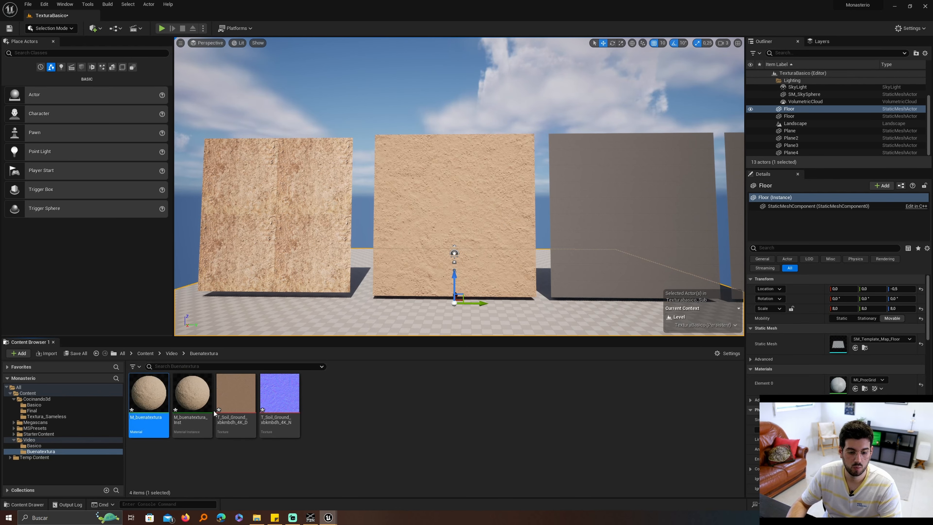
# Step: Duplicate the M_buenatextura material as M_Final_Micro and open the copy's node graph
pyautogui.hotkey('ctrl', 'd')
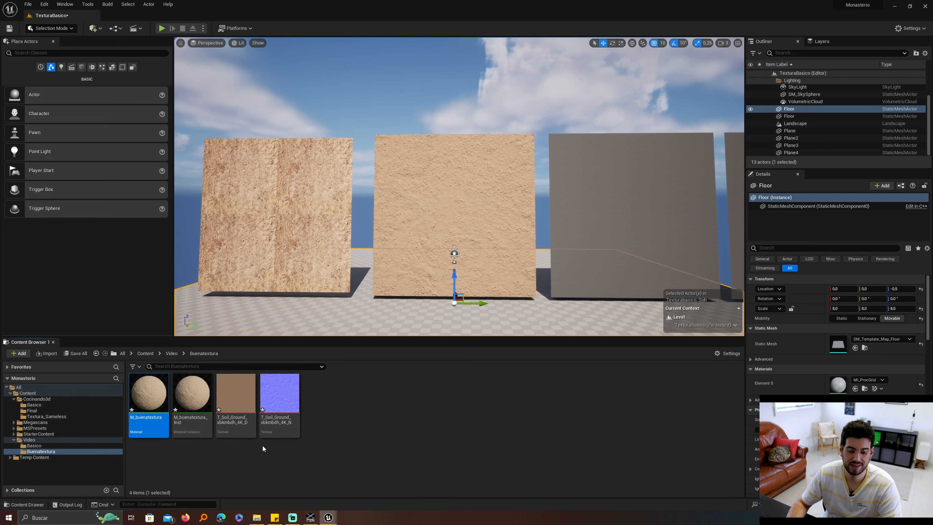
pyautogui.write('M_')
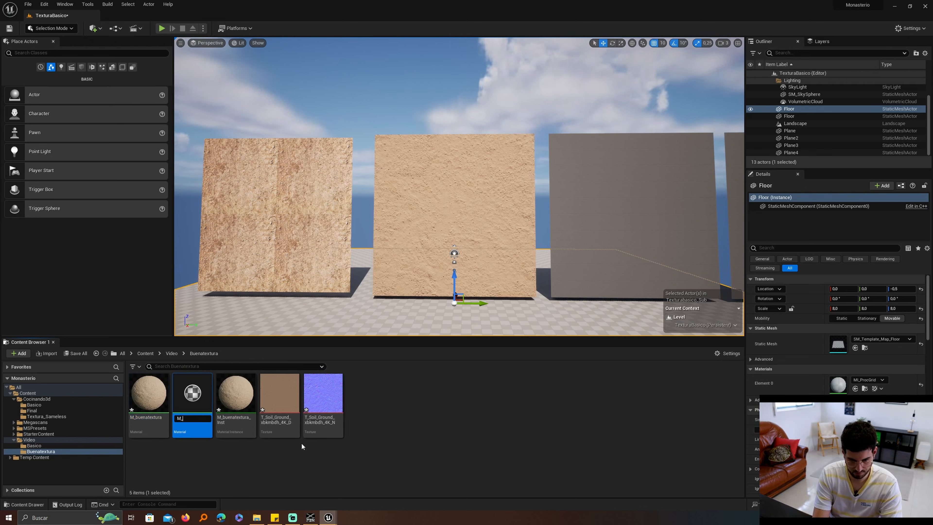
pyautogui.write('Final_M')
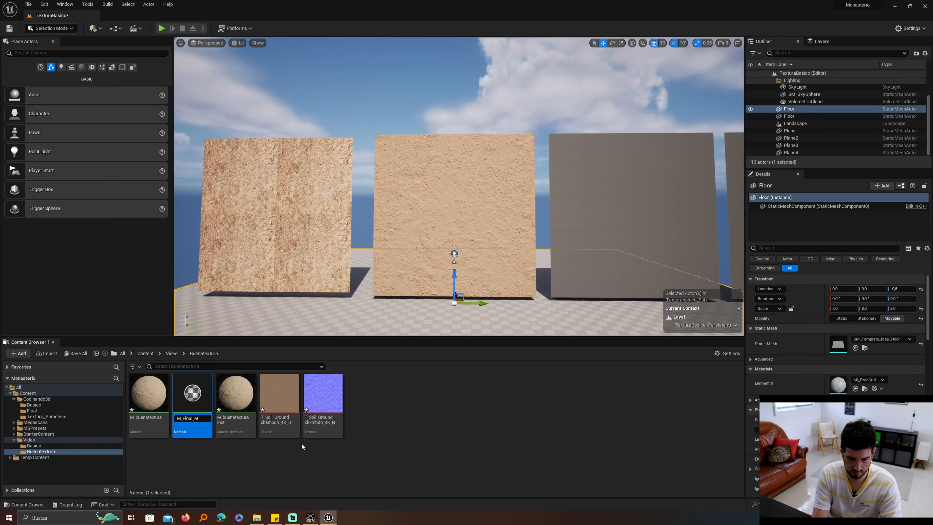
pyautogui.write('icro')
pyautogui.press('Return')
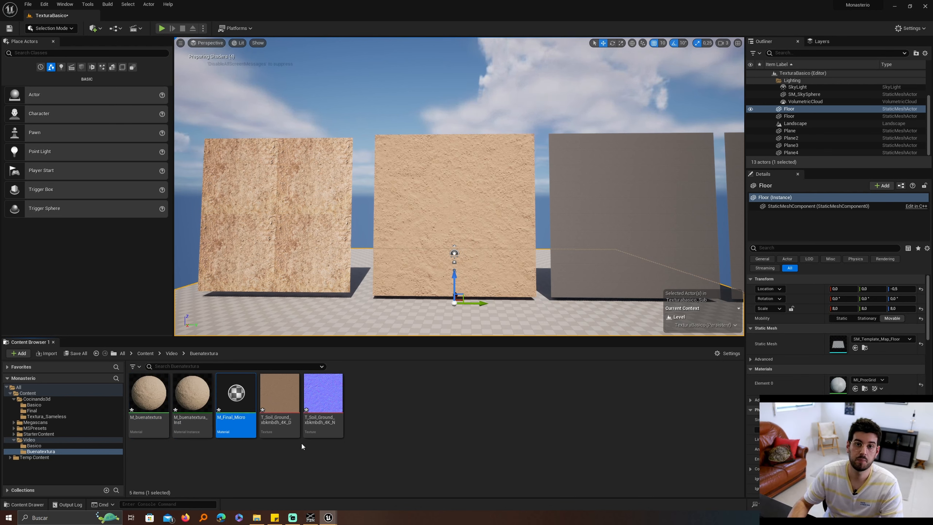
pyautogui.doubleClick(235, 393)
pyautogui.click(474, 166)
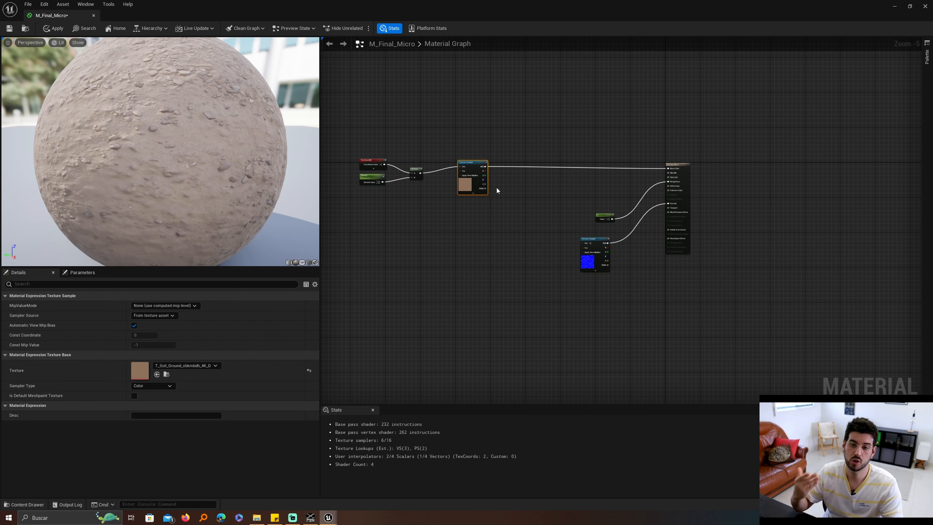
# Step: Add a three-component vector constant below the base colour connection and convert it to a parameter named Base_color
pyautogui.scroll(2, 496, 187)
pyautogui.moveTo(496, 186); pyautogui.dragTo(520, 235, button='right')
pyautogui.click(521, 236)
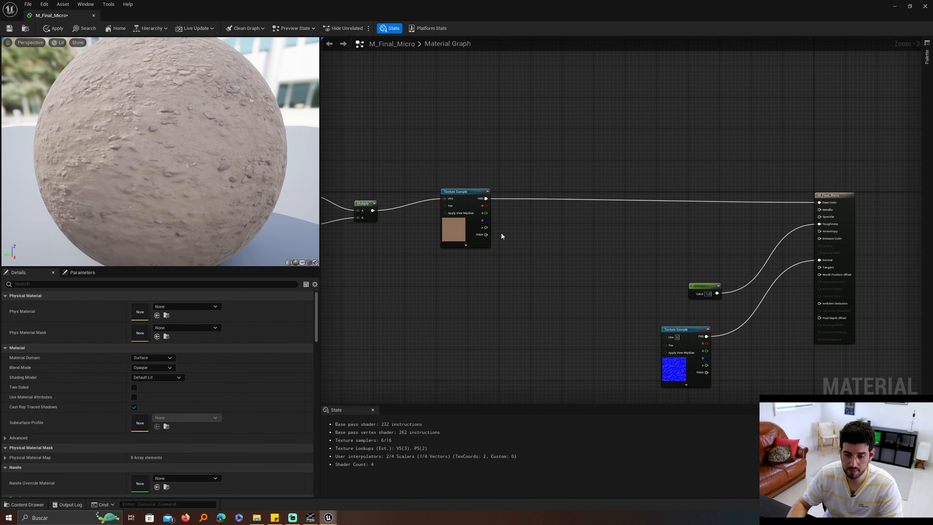
pyautogui.scroll(-2, 502, 235)
pyautogui.scroll(3, 492, 282)
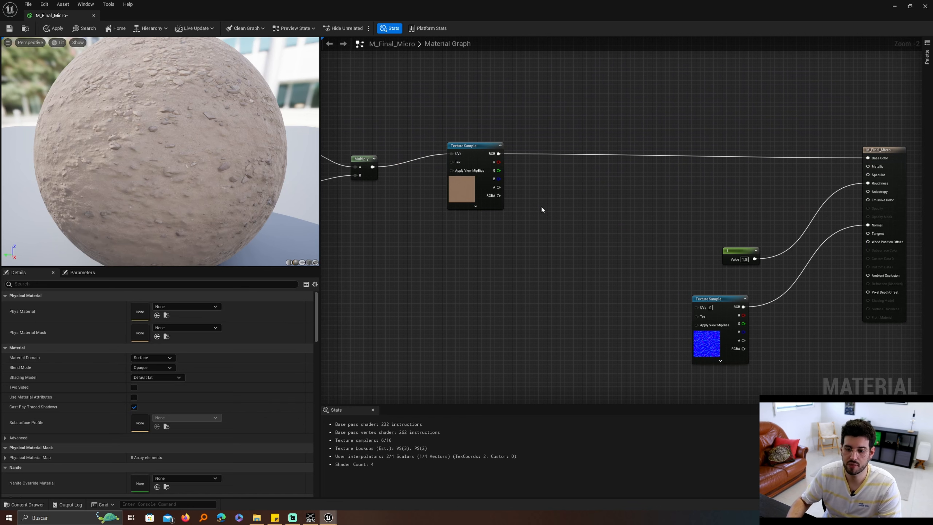
pyautogui.click(581, 177)
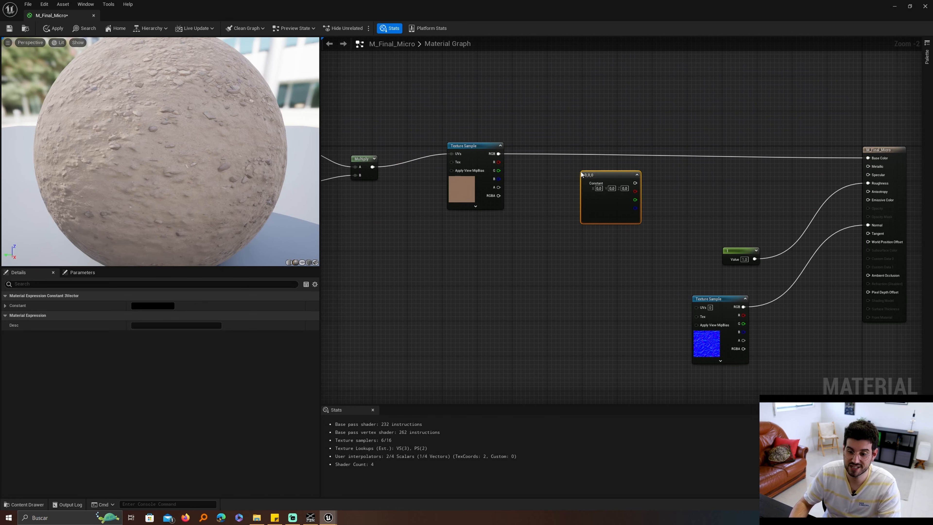
pyautogui.rightClick(608, 175)
pyautogui.click(657, 190)
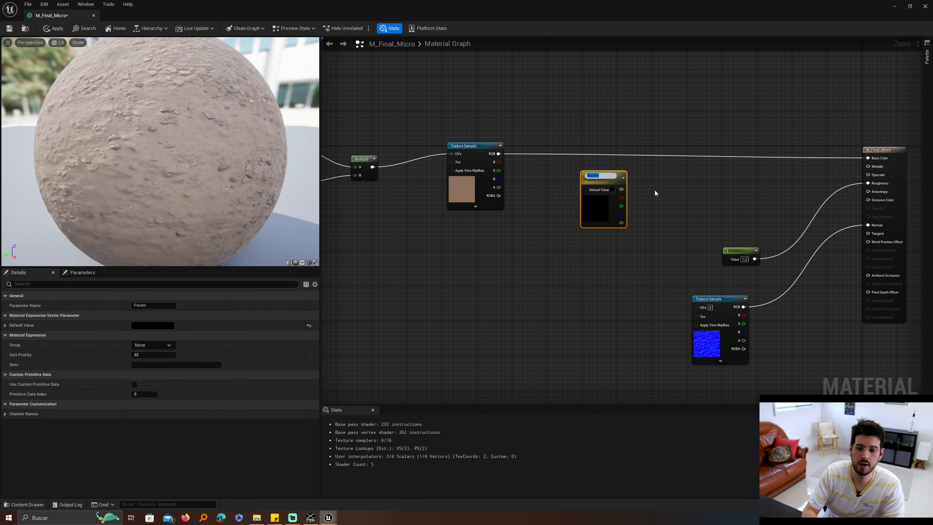
pyautogui.write('Base_color')
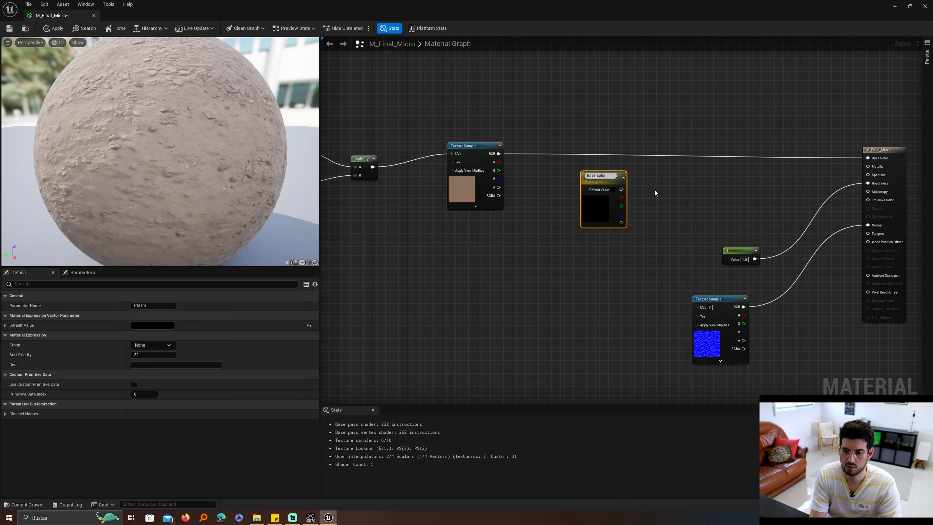
pyautogui.press('Return')
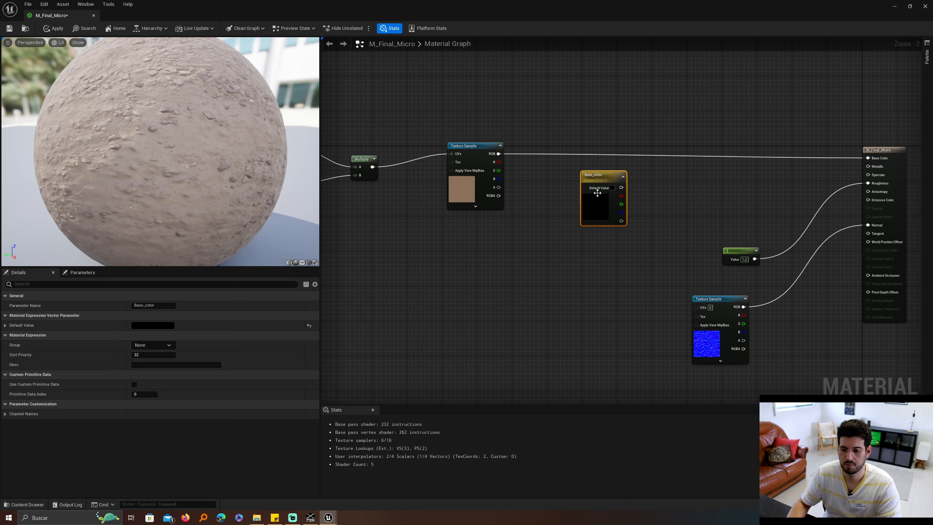
# Step: Place the Base_color node closer to the colour Texture Sample and set its default value to white
pyautogui.moveTo(596, 187); pyautogui.dragTo(561, 197)
pyautogui.doubleClick(562, 207)
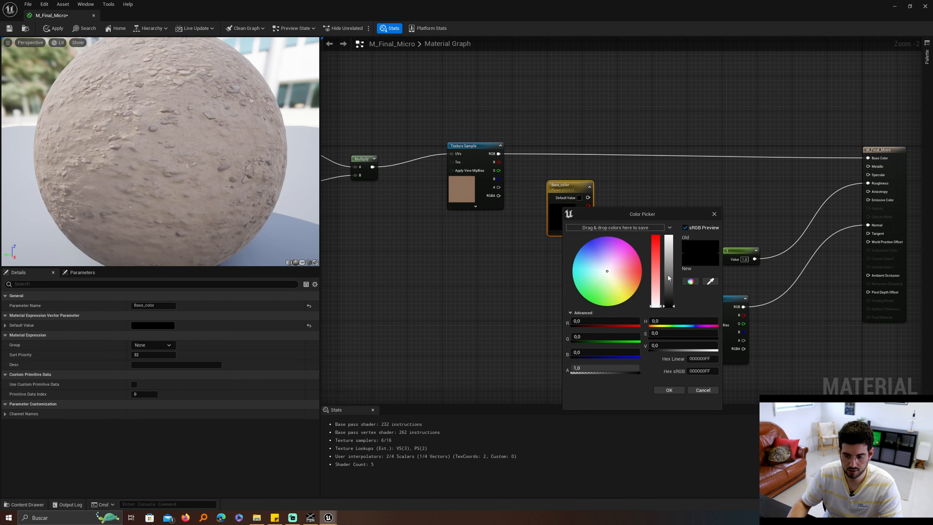
pyautogui.moveTo(668, 279); pyautogui.dragTo(668, 236)
pyautogui.click(669, 390)
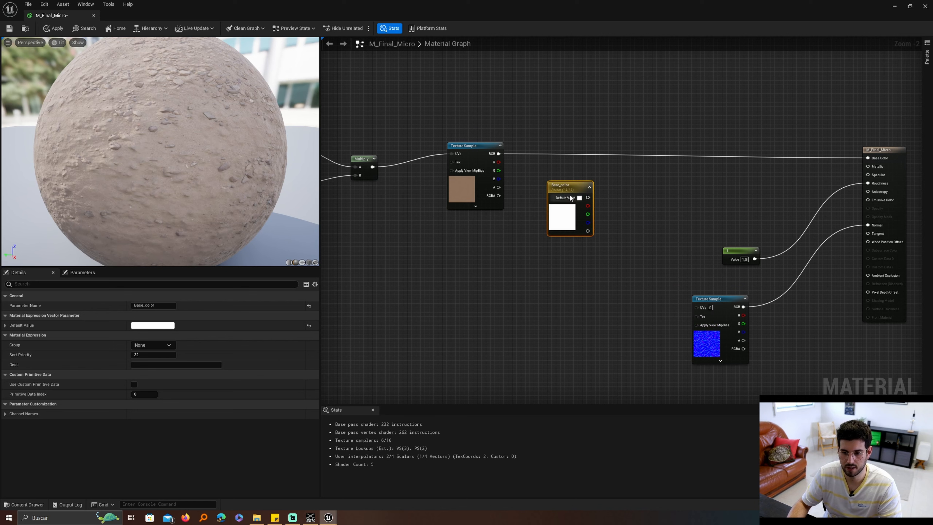
# Step: Multiply the colour Texture Sample's RGB by Base_color and feed the result into the material's Base Color
pyautogui.moveTo(476, 146); pyautogui.dragTo(475, 137)
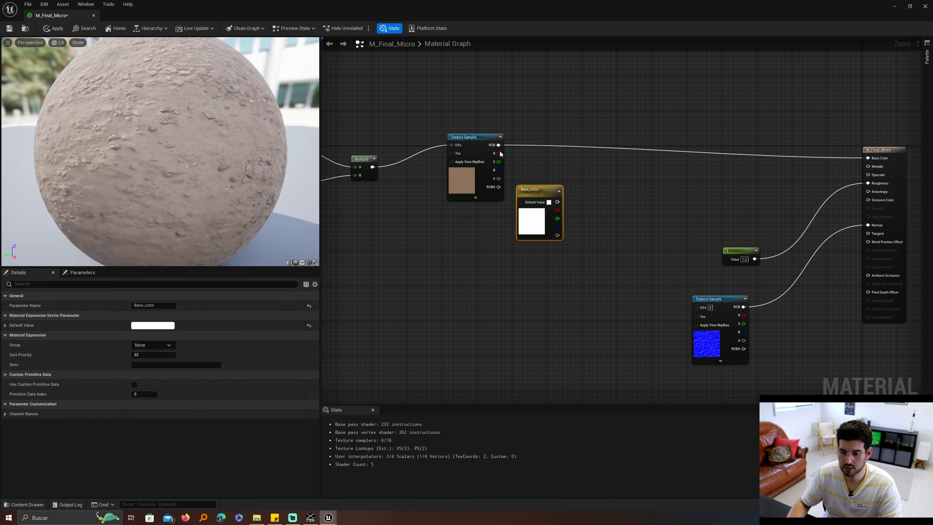
pyautogui.click(487, 141)
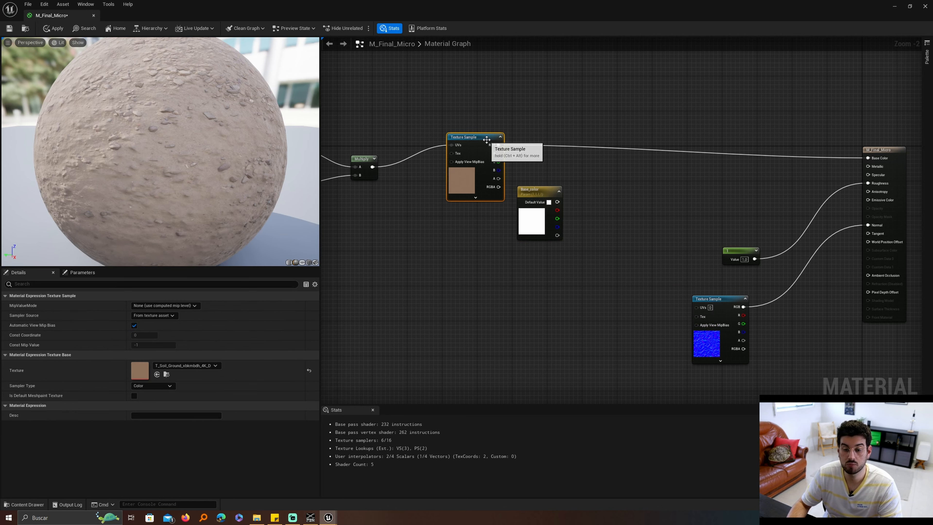
pyautogui.click(620, 185)
pyautogui.click(626, 180)
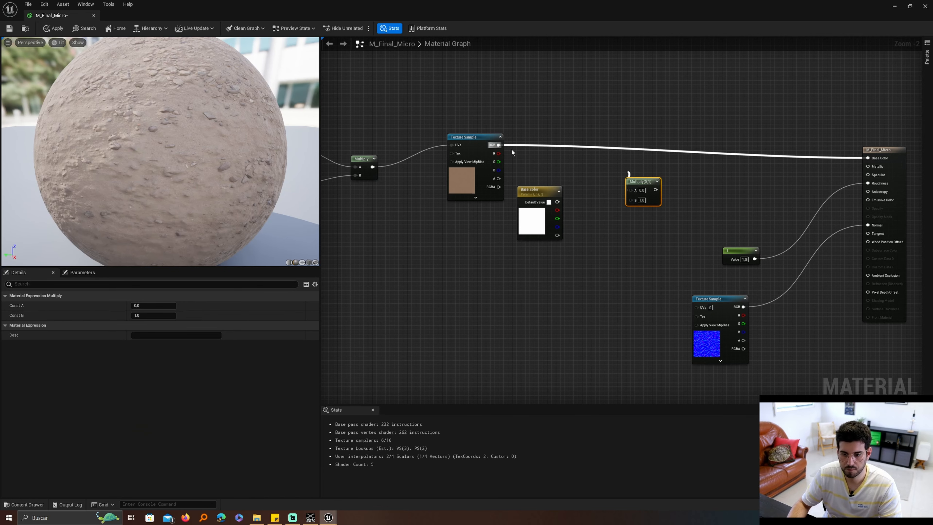
pyautogui.moveTo(499, 145); pyautogui.dragTo(634, 196)
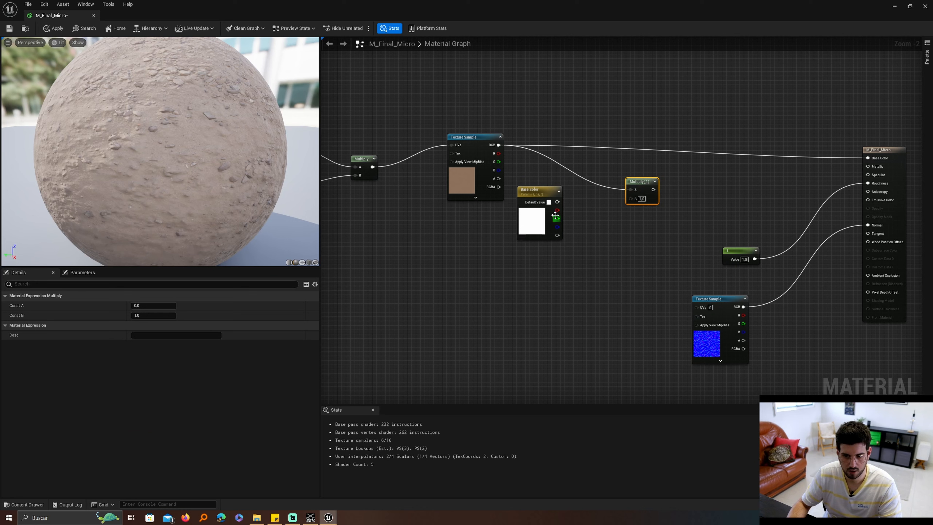
pyautogui.moveTo(557, 202); pyautogui.dragTo(867, 158)
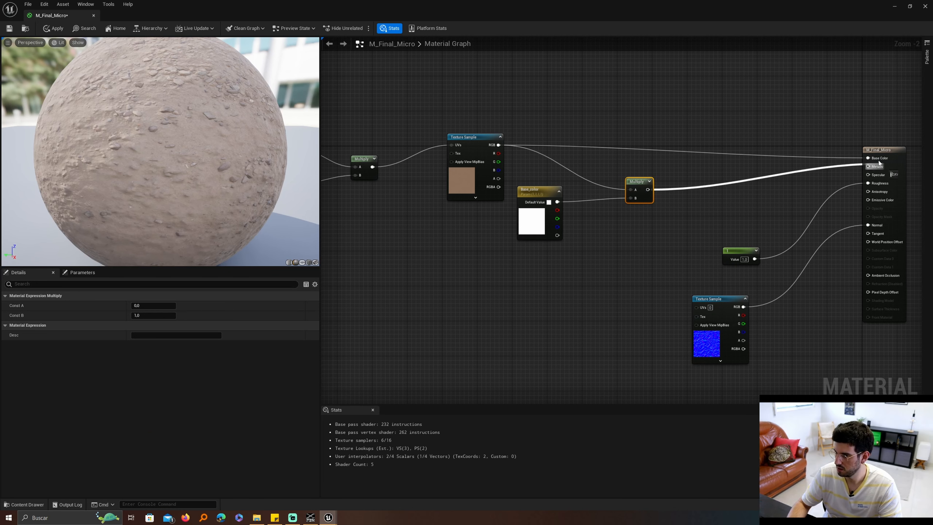
pyautogui.moveTo(637, 180); pyautogui.dragTo(637, 145)
# Step: Try black as the Base_color default value to preview the tint, and set it back to white
pyautogui.click(533, 222)
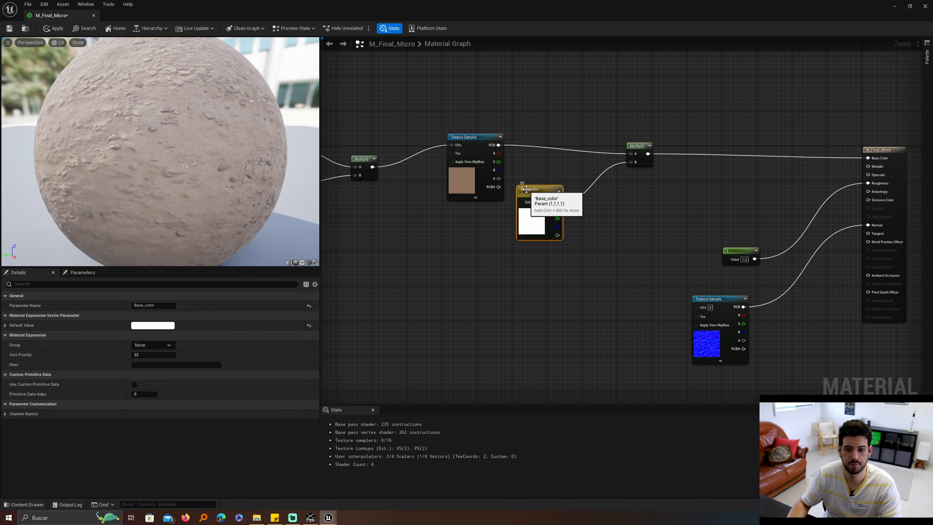
pyautogui.doubleClick(533, 222)
pyautogui.moveTo(632, 275); pyautogui.dragTo(638, 319)
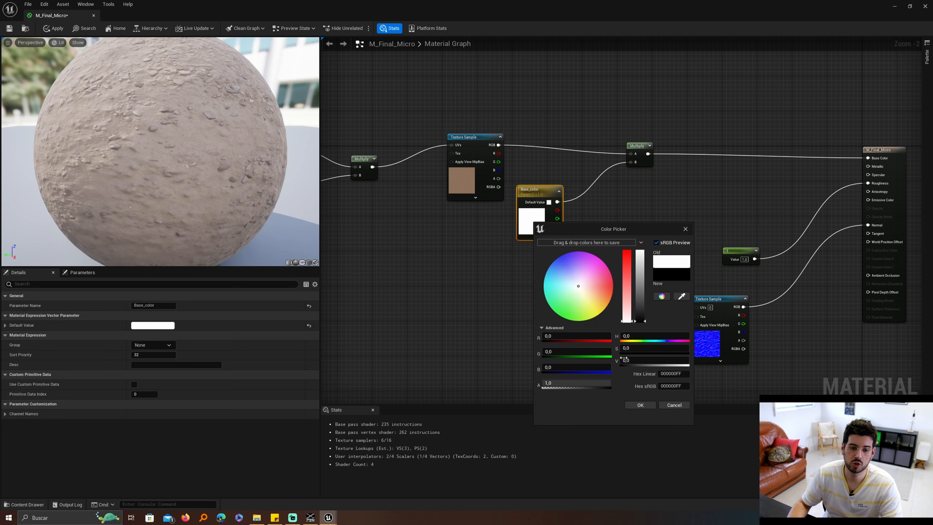
pyautogui.click(639, 253)
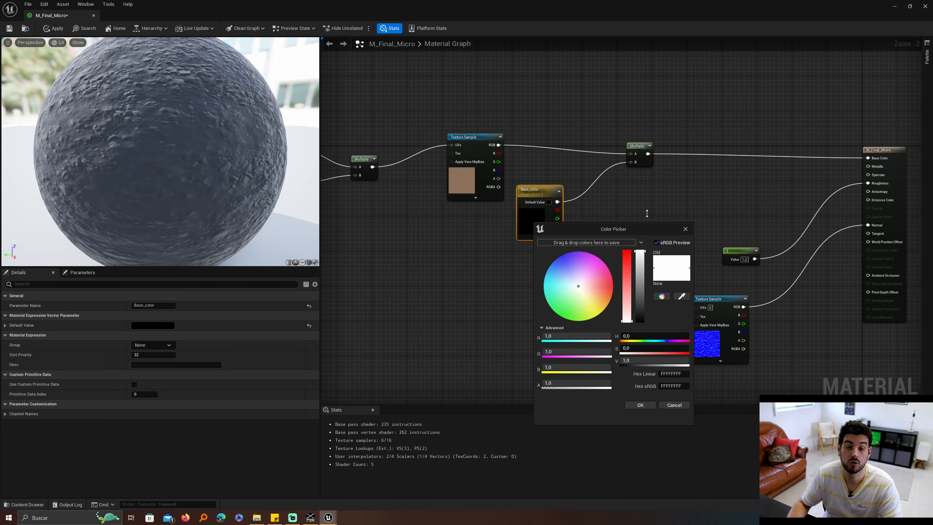
pyautogui.click(640, 405)
# Step: Arrange the colour Texture Sample, Base_color and final Multiply nodes more compactly in the graph
pyautogui.moveTo(536, 191); pyautogui.dragTo(552, 192)
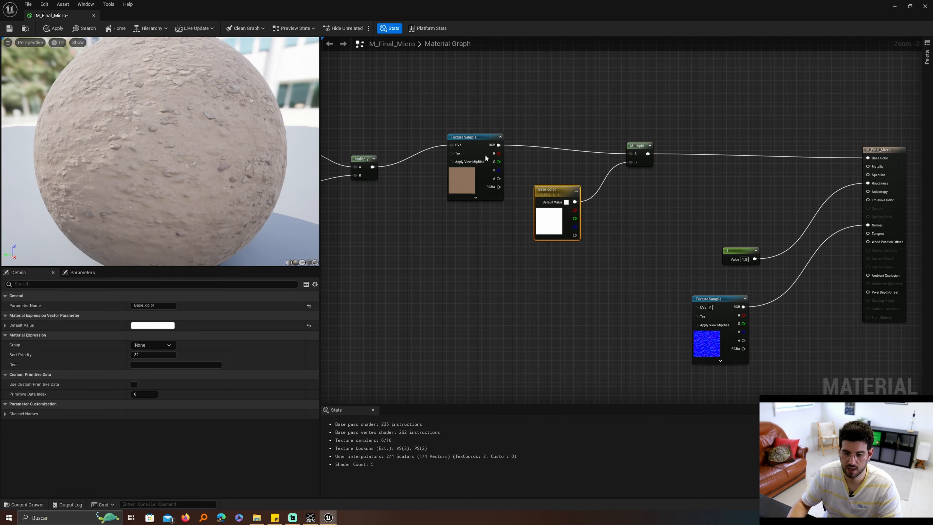
pyautogui.moveTo(476, 139); pyautogui.dragTo(458, 146)
pyautogui.moveTo(524, 155); pyautogui.dragTo(539, 170, button='right')
pyautogui.moveTo(653, 160); pyautogui.dragTo(597, 165)
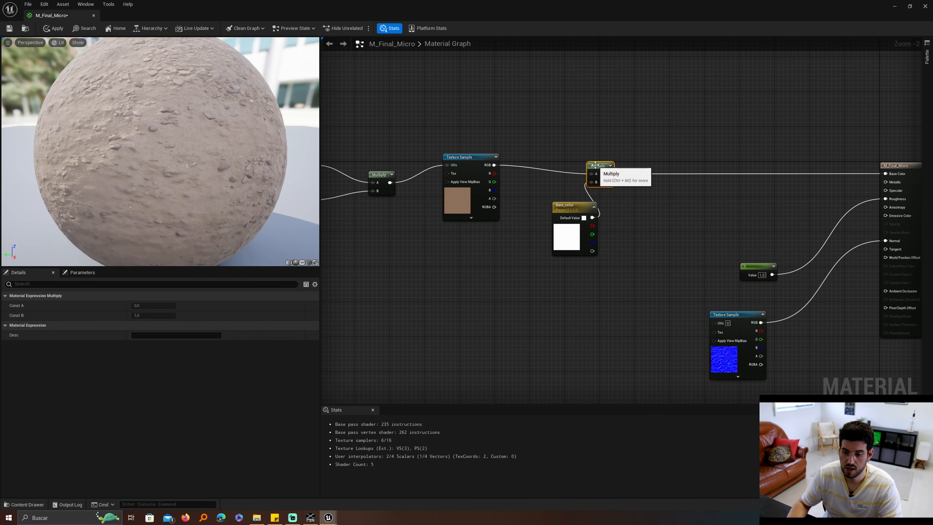
pyautogui.moveTo(562, 204); pyautogui.dragTo(518, 226)
# Step: Frame the tiling, colour texture, Base_color and Multiply nodes in a comment titled MicroVariation and shift it slightly upward
pyautogui.moveTo(515, 213); pyautogui.dragTo(530, 209, button='right')
pyautogui.scroll(-2, 497, 179)
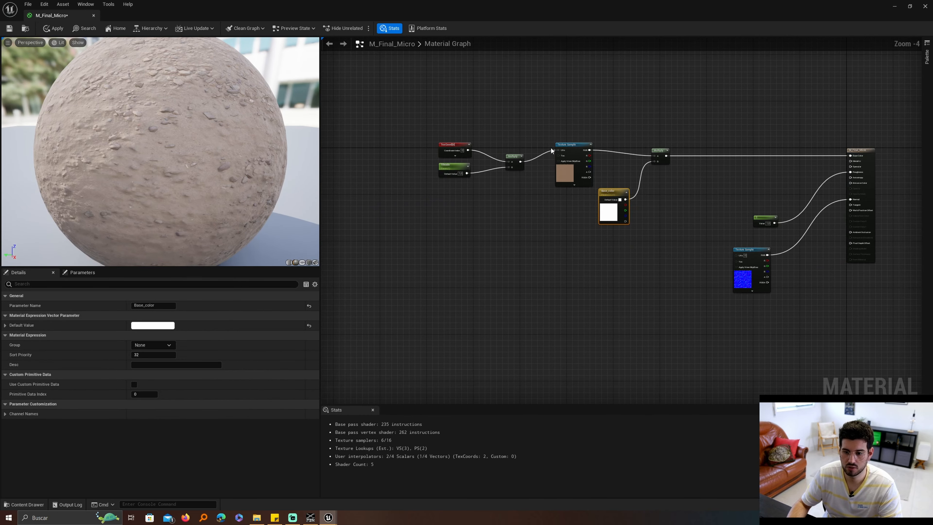
pyautogui.moveTo(671, 246); pyautogui.dragTo(411, 131)
pyautogui.press('c')
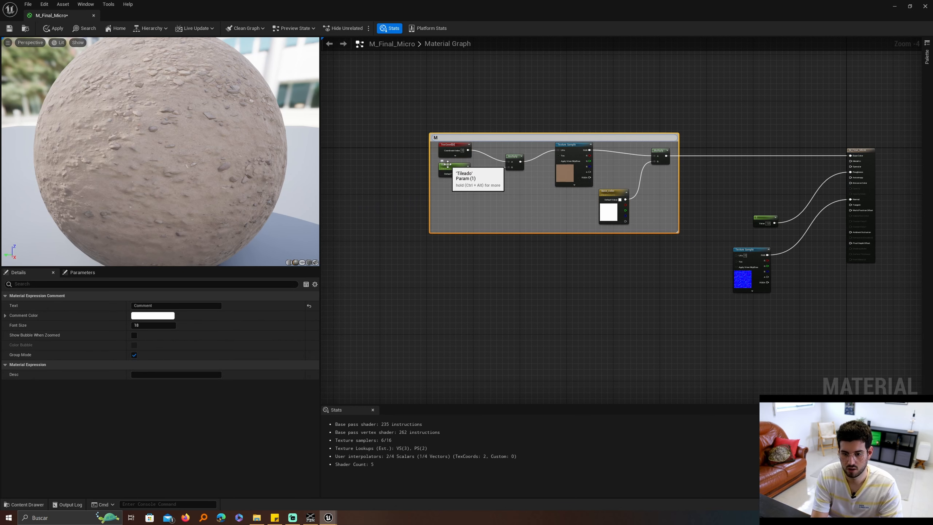
pyautogui.write('icroVar')
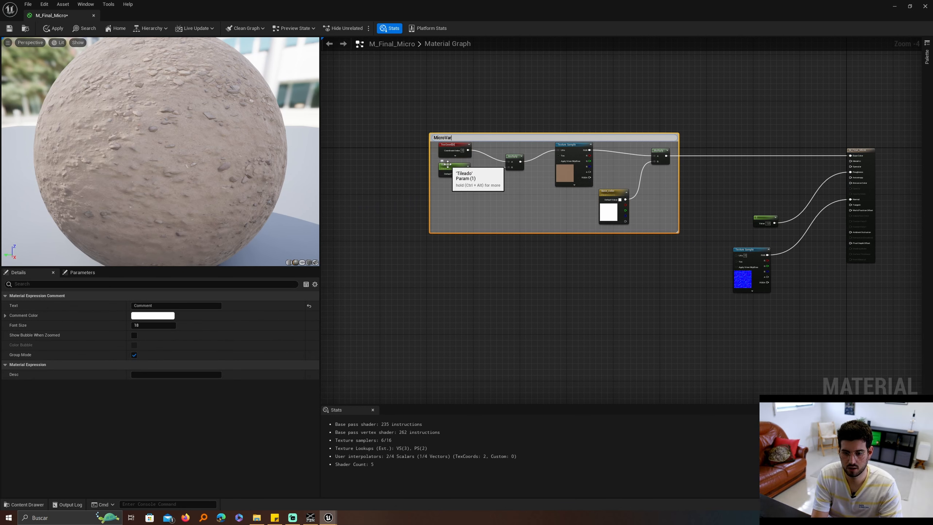
pyautogui.write('iation')
pyautogui.press('Return')
pyautogui.moveTo(584, 135); pyautogui.dragTo(584, 129)
# Step: Duplicate the MicroVariation comment together with all its nodes and place the copy directly below the original
pyautogui.hotkey('ctrl', 'd')
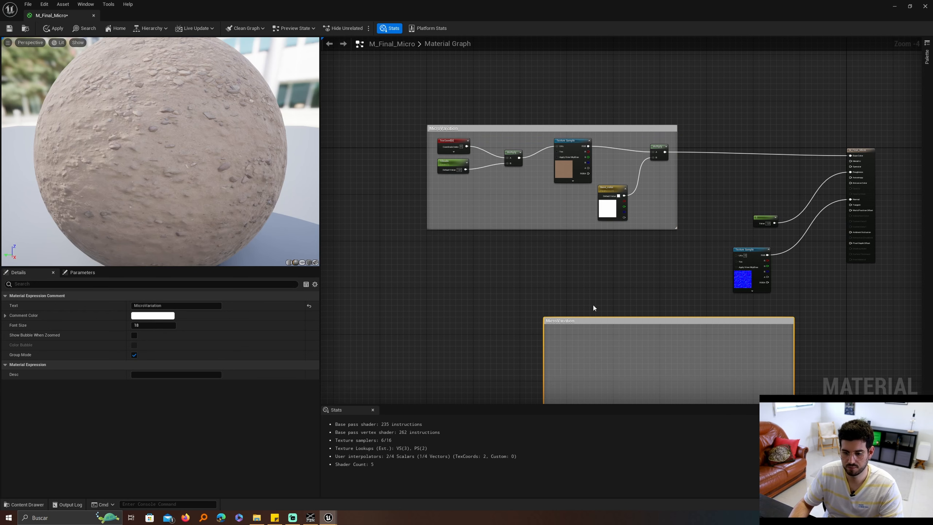
pyautogui.press('Delete')
pyautogui.moveTo(706, 95); pyautogui.dragTo(407, 277)
pyautogui.hotkey('ctrl', 'd')
pyautogui.moveTo(595, 319); pyautogui.dragTo(584, 253)
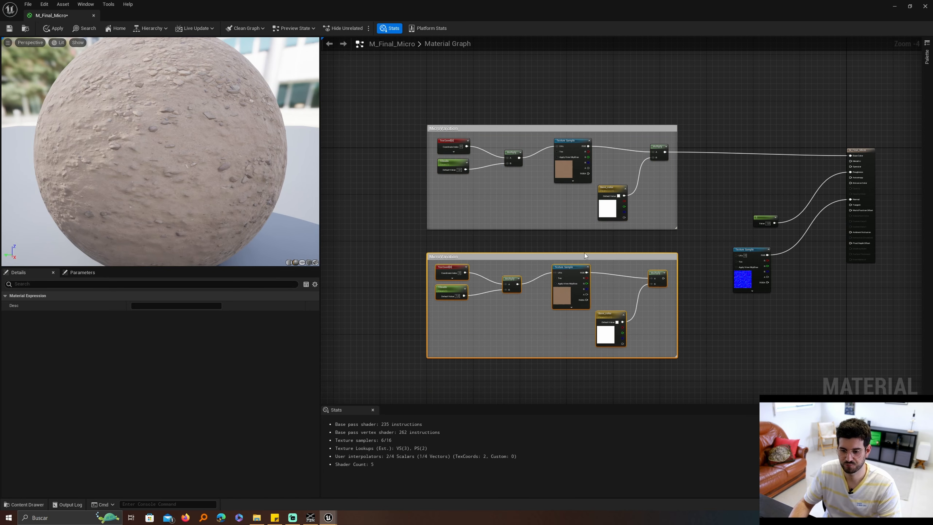
# Step: Rename the Base_color parameter in the lower MicroVariation group to Tilling_MicroVariation
pyautogui.moveTo(585, 253); pyautogui.dragTo(584, 205, button='right')
pyautogui.scroll(5, 549, 263)
pyautogui.click(675, 268)
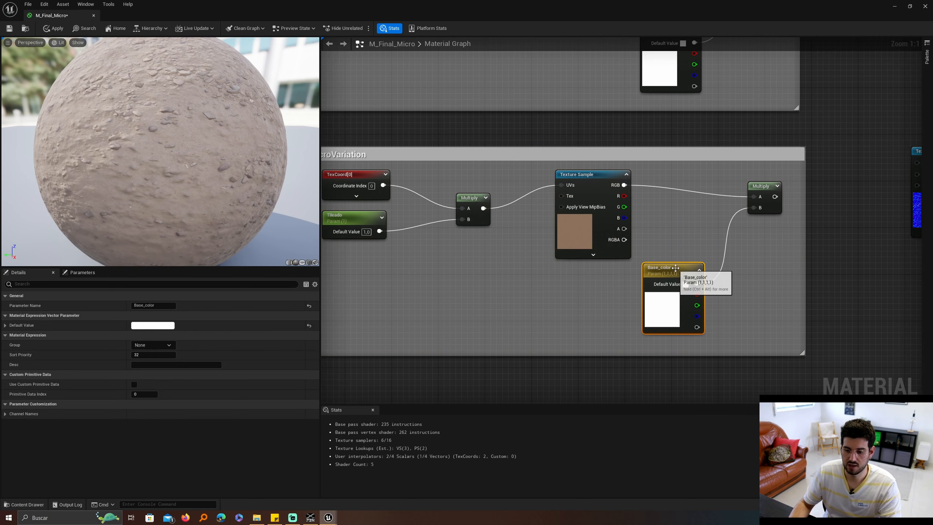
pyautogui.click(153, 306)
pyautogui.write('Tilling_MicroV')
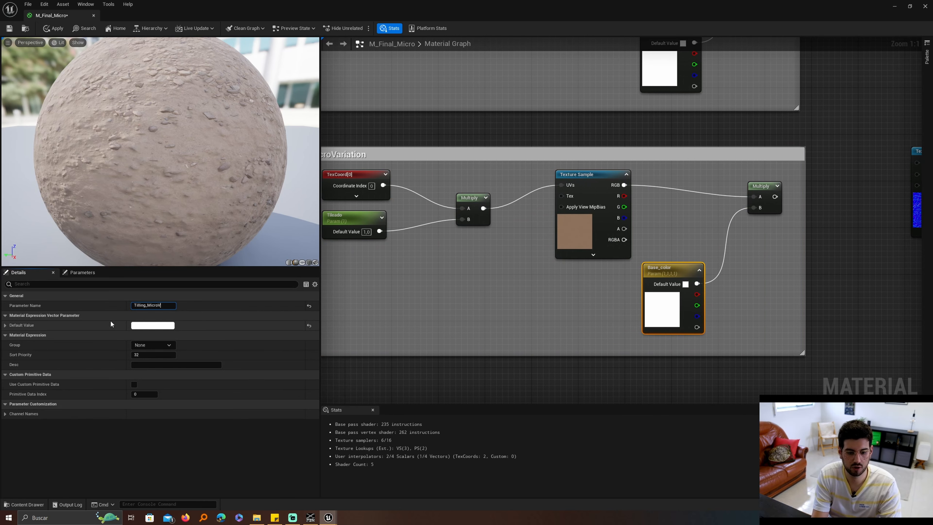
pyautogui.write('ariation')
pyautogui.press('Return')
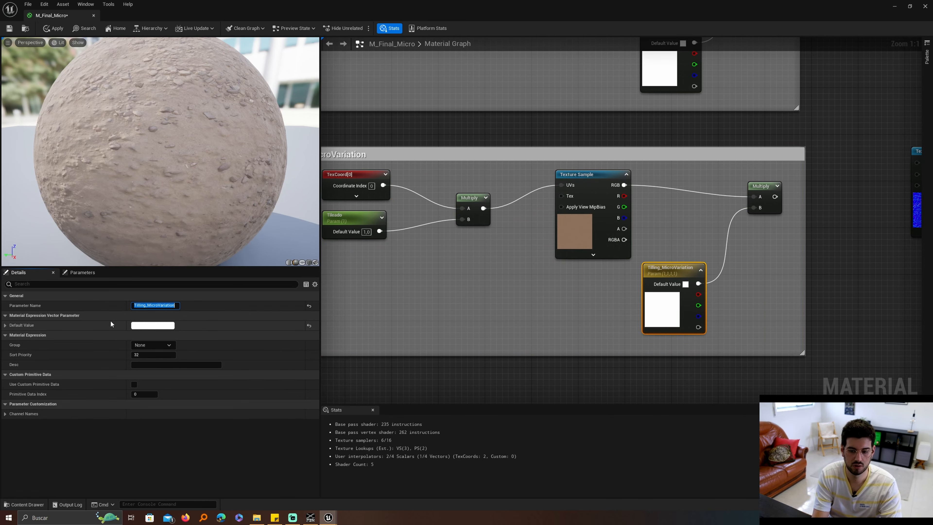
# Step: Set the Tilling_MicroVariation parameter's default colour to a pale cream yellow
pyautogui.moveTo(448, 131); pyautogui.dragTo(517, 114, button='right')
pyautogui.doubleClick(740, 290)
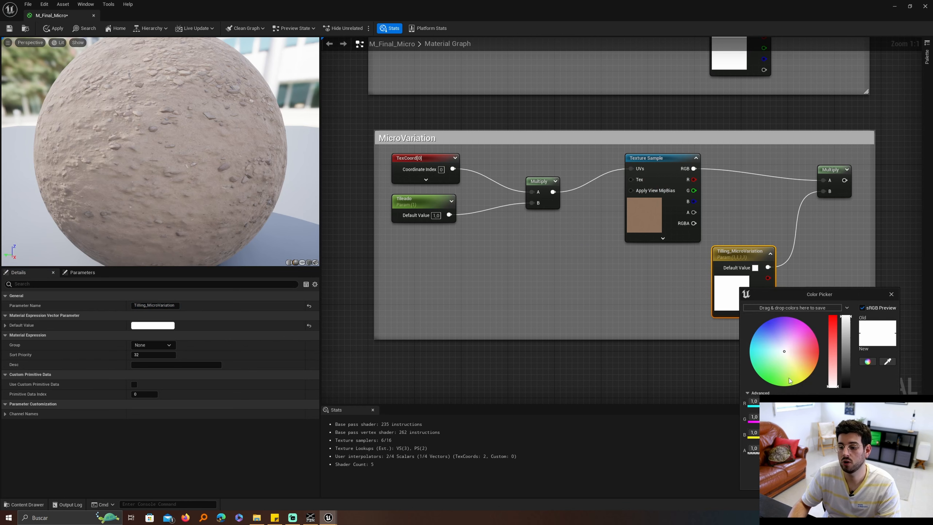
pyautogui.click(796, 363)
pyautogui.click(768, 289)
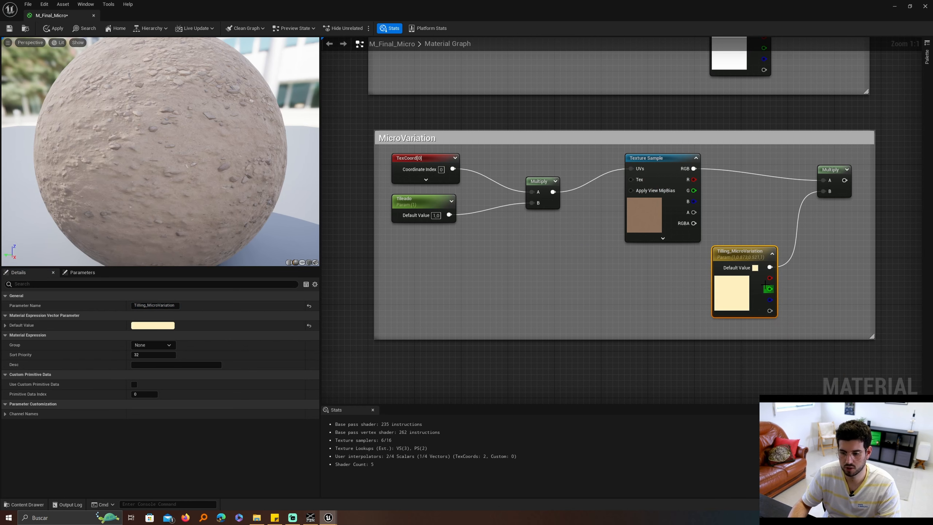
# Step: Rename the Tileado parameter in the lower MicroVariation group to Micro_Tileado
pyautogui.scroll(-5, 709, 223)
pyautogui.scroll(5, 514, 111)
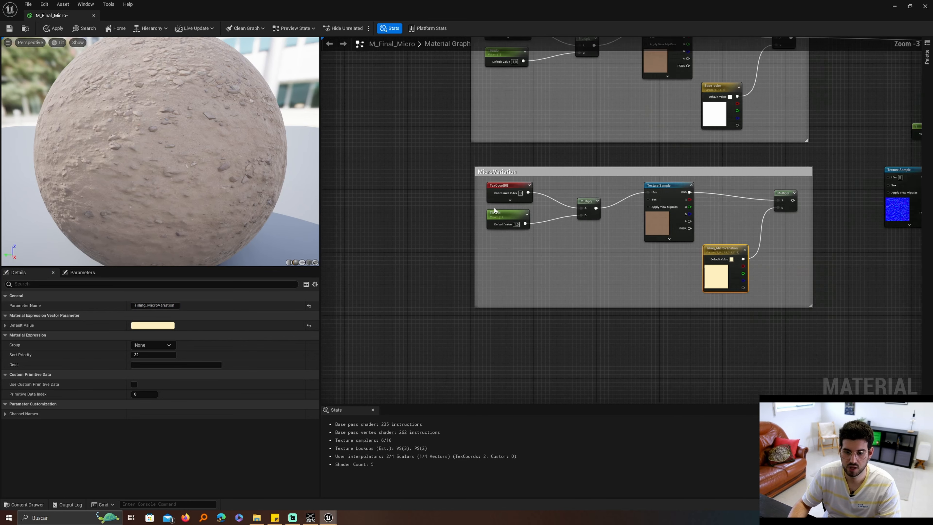
pyautogui.click(484, 97)
pyautogui.moveTo(549, 124); pyautogui.dragTo(530, 187, button='right')
pyautogui.scroll(-1, 530, 186)
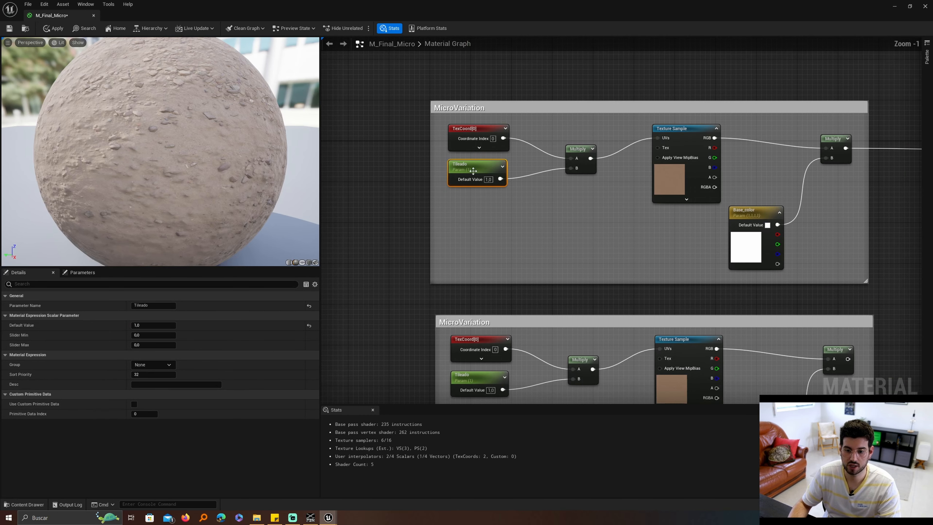
pyautogui.moveTo(531, 236); pyautogui.dragTo(521, 116, button='right')
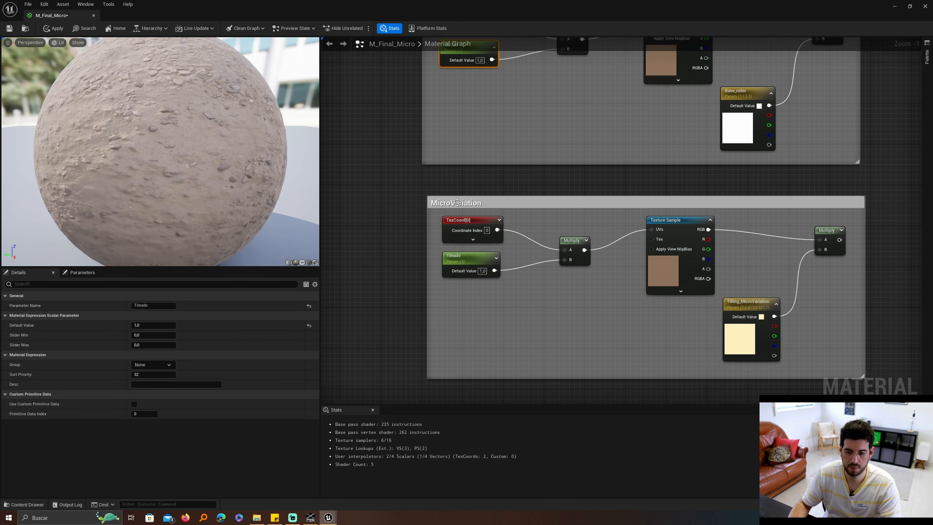
pyautogui.click(472, 263)
pyautogui.click(159, 308)
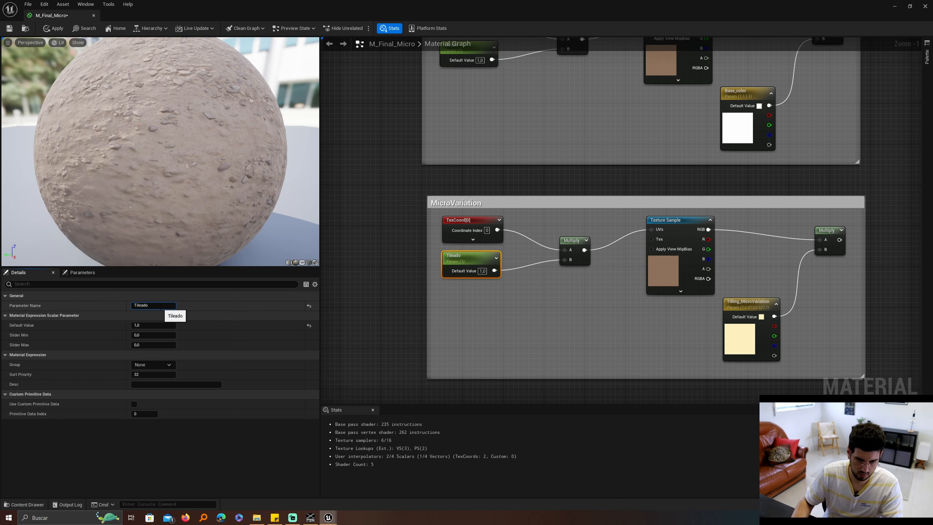
pyautogui.hotkey('ctrl', 'a')
pyautogui.write('Micro_')
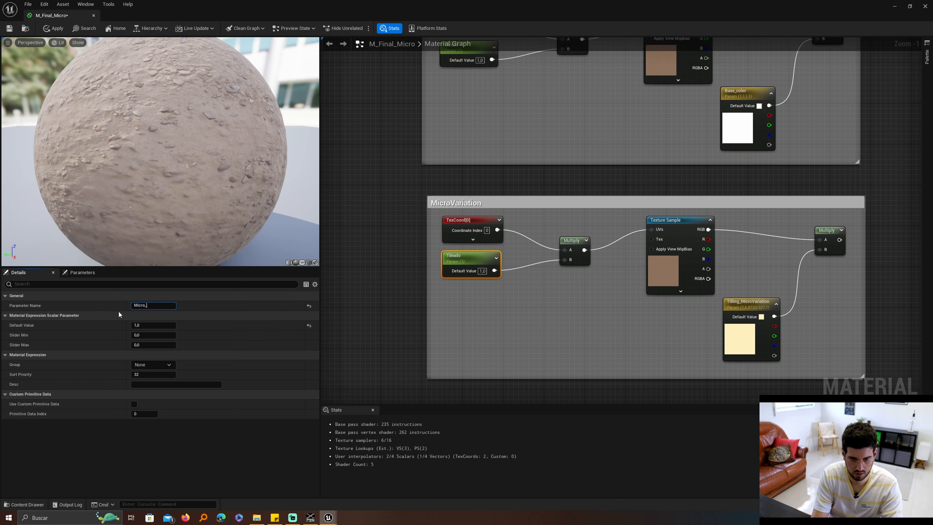
pyautogui.write('Tileado')
pyautogui.press('Return')
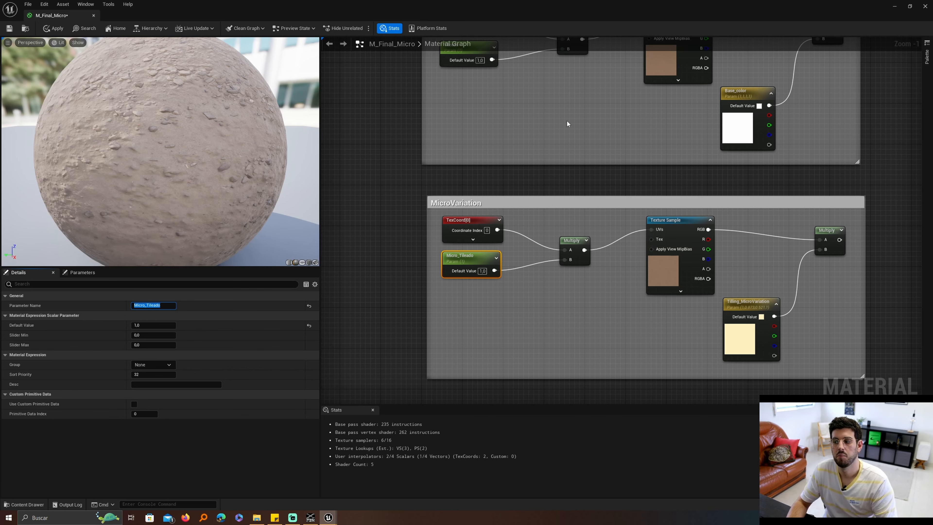
# Step: Set the default value of the Tileado parameter in the upper MicroVariation group to 0.5
pyautogui.scroll(-1, 567, 121)
pyautogui.scroll(1, 567, 121)
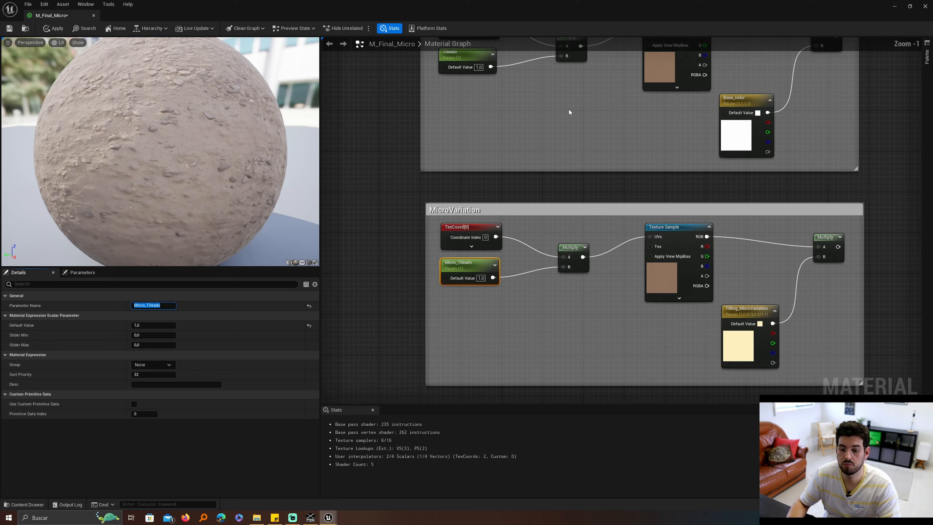
pyautogui.moveTo(568, 108); pyautogui.dragTo(593, 165, button='right')
pyautogui.click(495, 120)
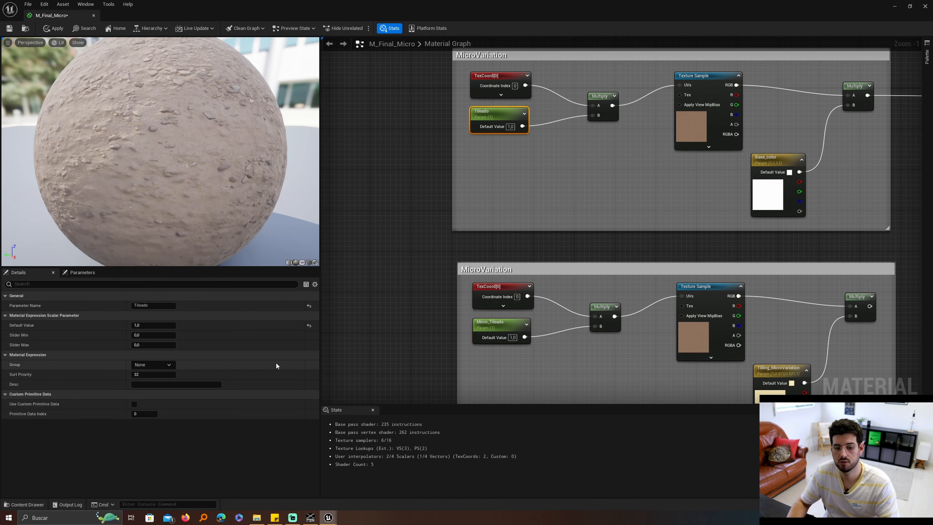
pyautogui.scroll(-2, 589, 306)
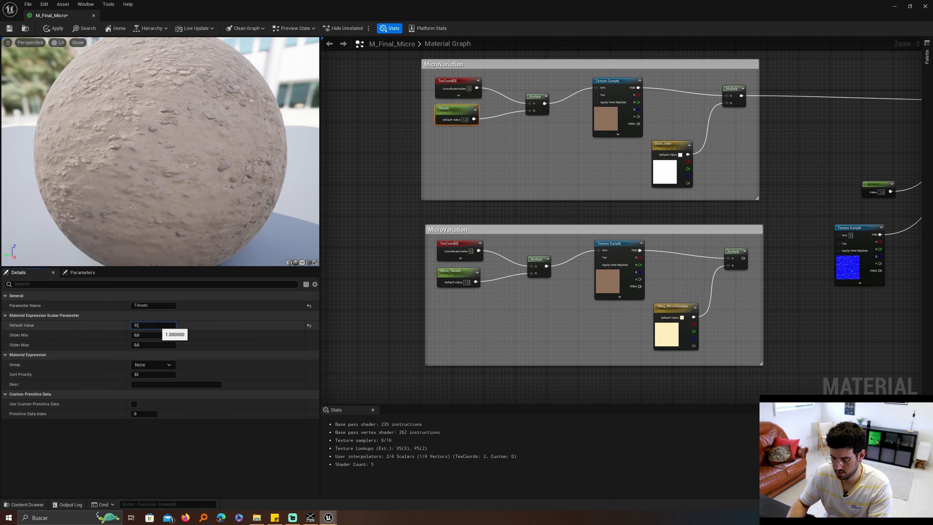
pyautogui.click(154, 325)
pyautogui.write('0.5')
pyautogui.press('Return')
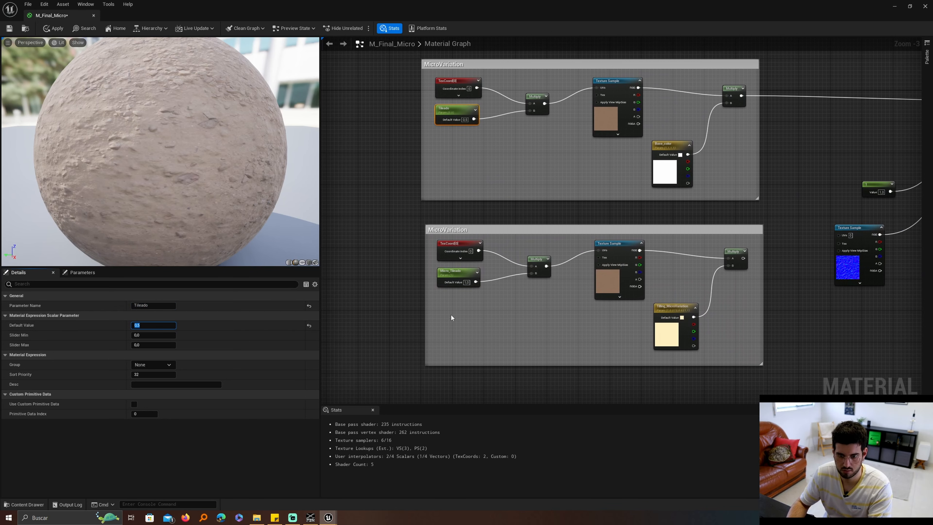
# Step: Set the Micro_Tileado parameter's default value in the lower group to 0.5
pyautogui.click(454, 277)
pyautogui.click(154, 325)
pyautogui.write('0.5')
pyautogui.press('Return')
# Step: Move both MicroVariation groups together farther away from the material output node to make room between them
pyautogui.scroll(-2, 551, 250)
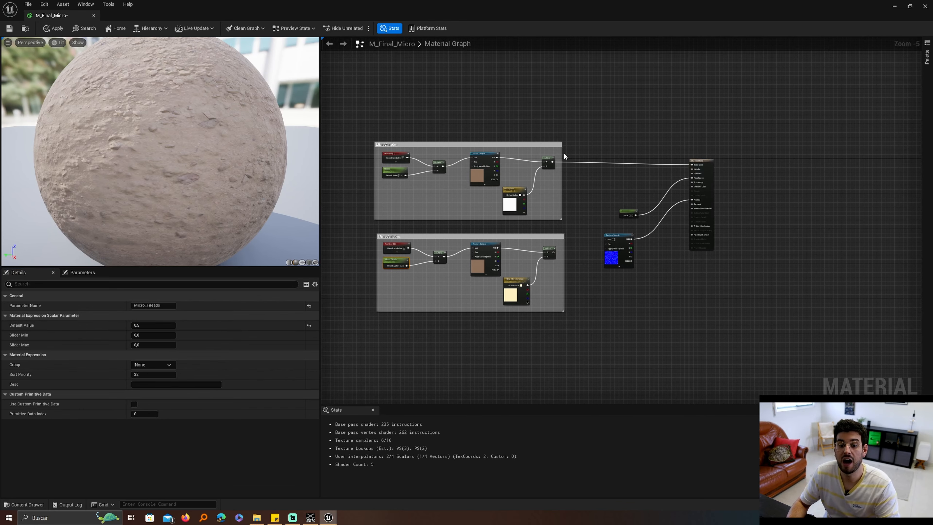
pyautogui.moveTo(554, 108); pyautogui.dragTo(348, 329)
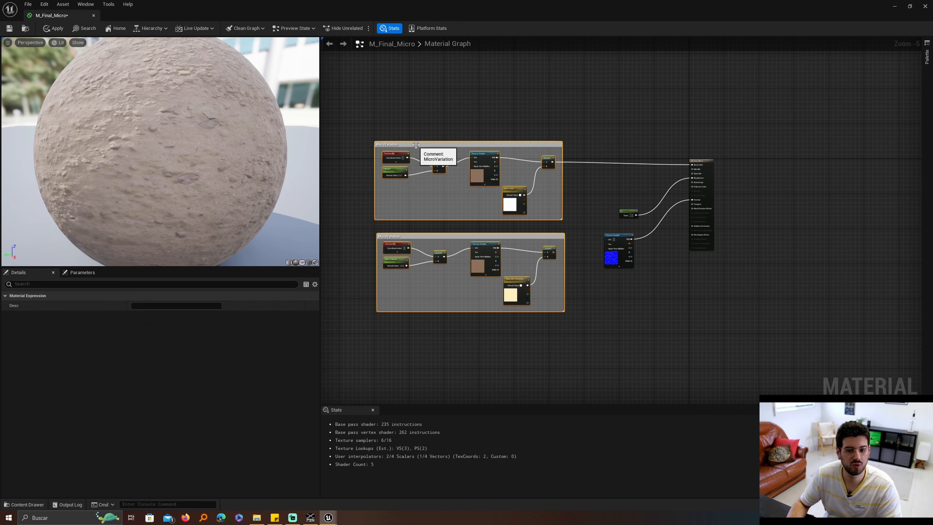
pyautogui.moveTo(416, 145); pyautogui.dragTo(351, 134)
pyautogui.moveTo(351, 134); pyautogui.dragTo(415, 127, button='right')
pyautogui.click(580, 197)
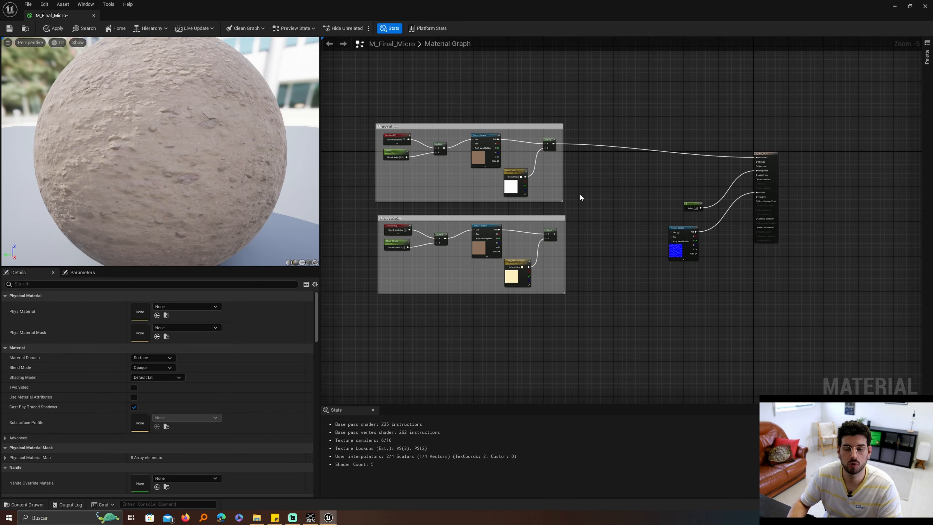
# Step: Add a Lerp (Linear Interpolate) node between the two MicroVariation groups and the material output
pyautogui.rightClick(583, 198)
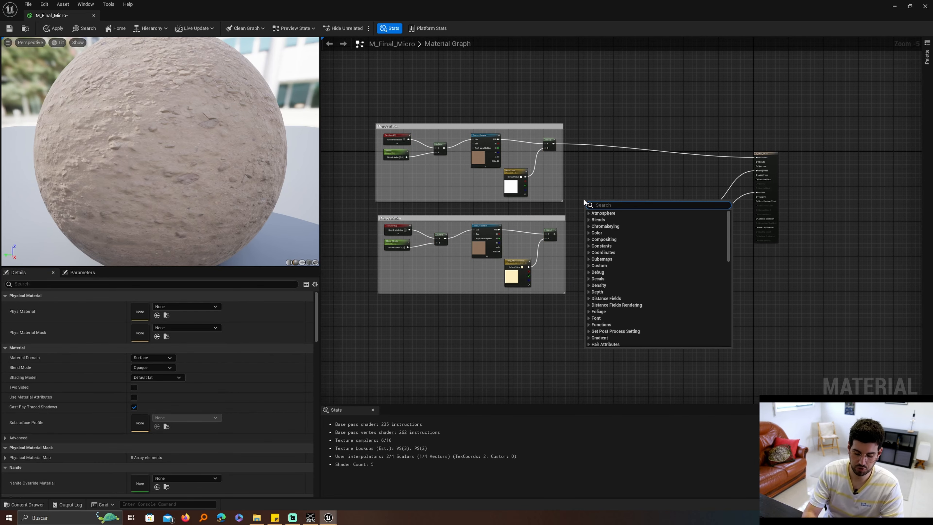
pyautogui.write('ler')
pyautogui.press('Return')
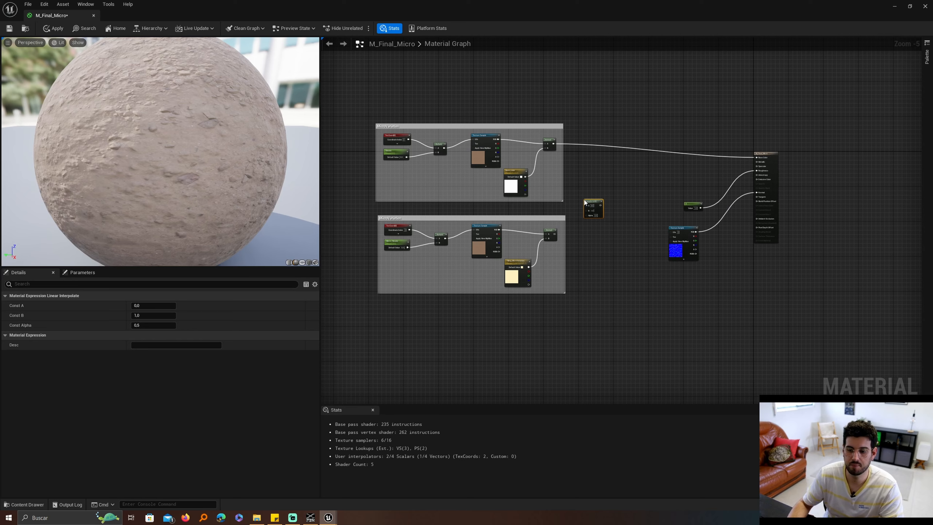
pyautogui.scroll(5, 594, 204)
pyautogui.moveTo(610, 204); pyautogui.dragTo(632, 187)
pyautogui.moveTo(604, 169); pyautogui.dragTo(632, 193, button='right')
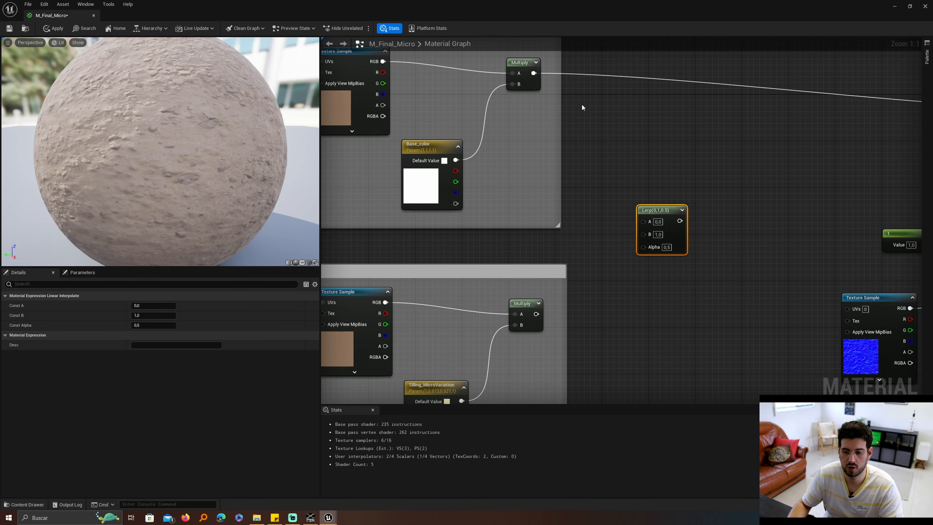
# Step: Connect the upper group's final Multiply to the Lerp's A input and the lower group's final Multiply to B
pyautogui.moveTo(534, 72)
pyautogui.mouseDown()
pyautogui.moveTo(643, 221)
pyautogui.moveTo(658, 223)
pyautogui.mouseUp()
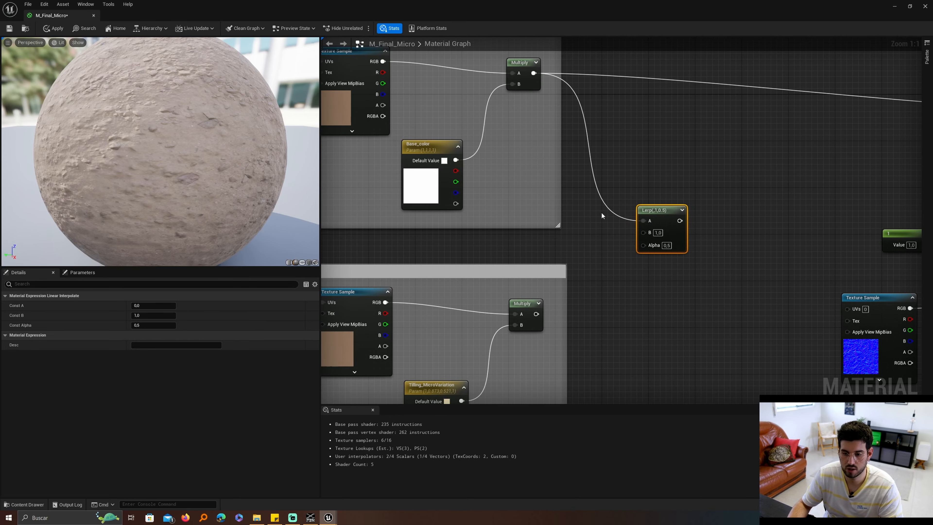
pyautogui.moveTo(536, 313); pyautogui.dragTo(645, 233)
pyautogui.scroll(-2, 661, 274)
pyautogui.scroll(2, 522, 364)
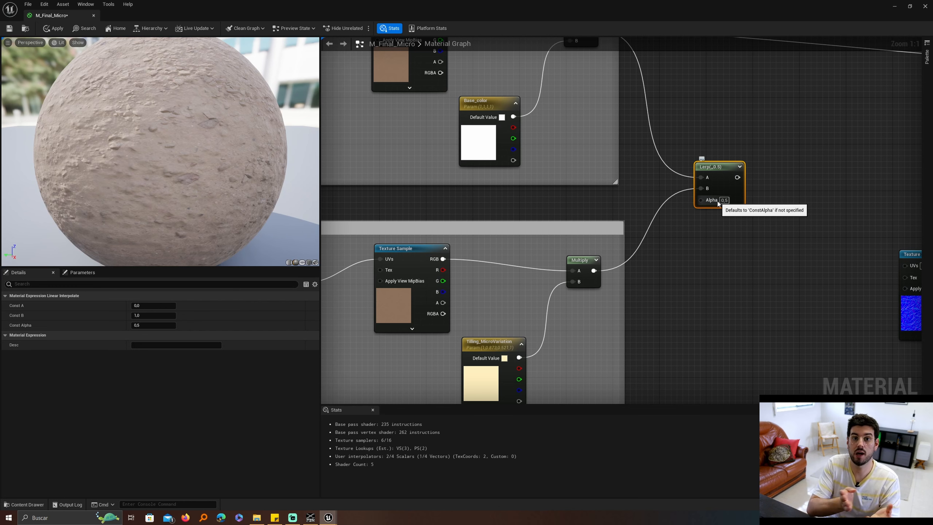
pyautogui.moveTo(717, 200); pyautogui.dragTo(675, 311)
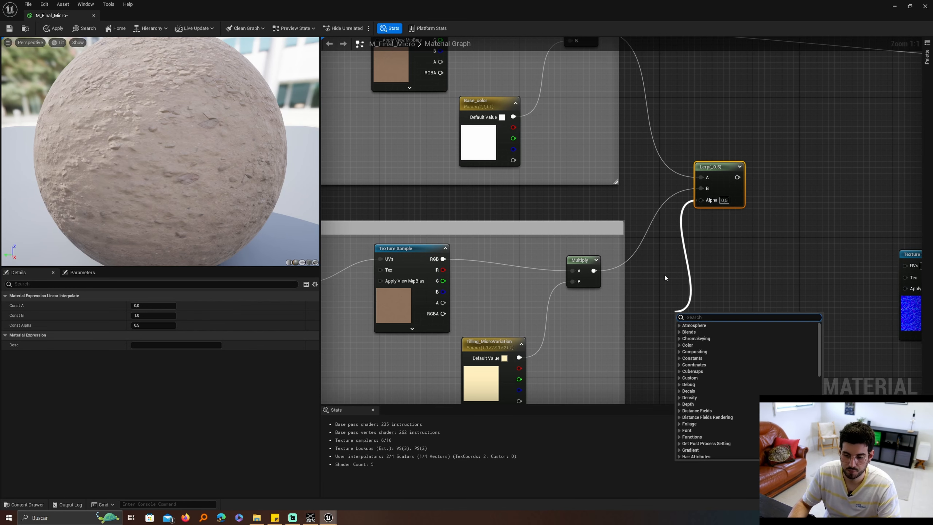
pyautogui.click(669, 290)
pyautogui.scroll(-1, 670, 289)
pyautogui.moveTo(670, 290); pyautogui.dragTo(701, 220, button='right')
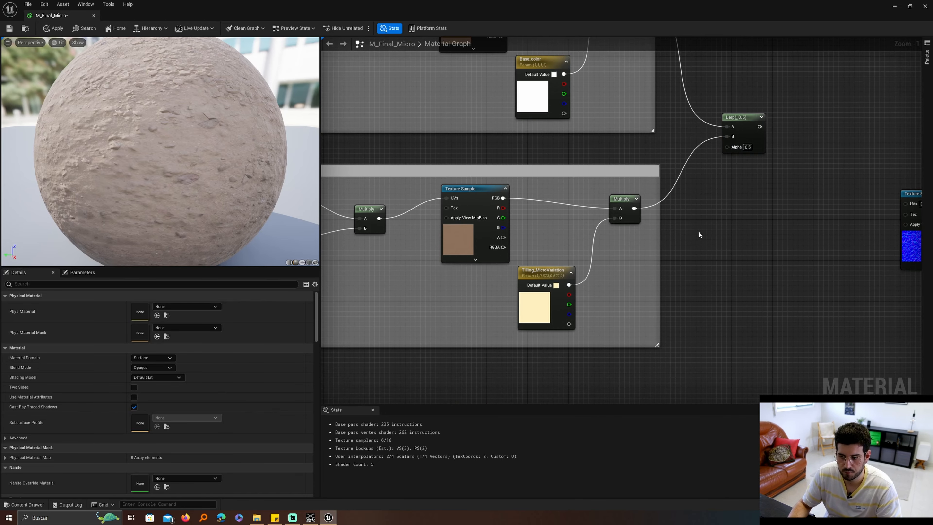
# Step: Look up the Starter Content pack among the project's addable content packs, and leave without adding it
pyautogui.click(895, 7)
pyautogui.click(21, 354)
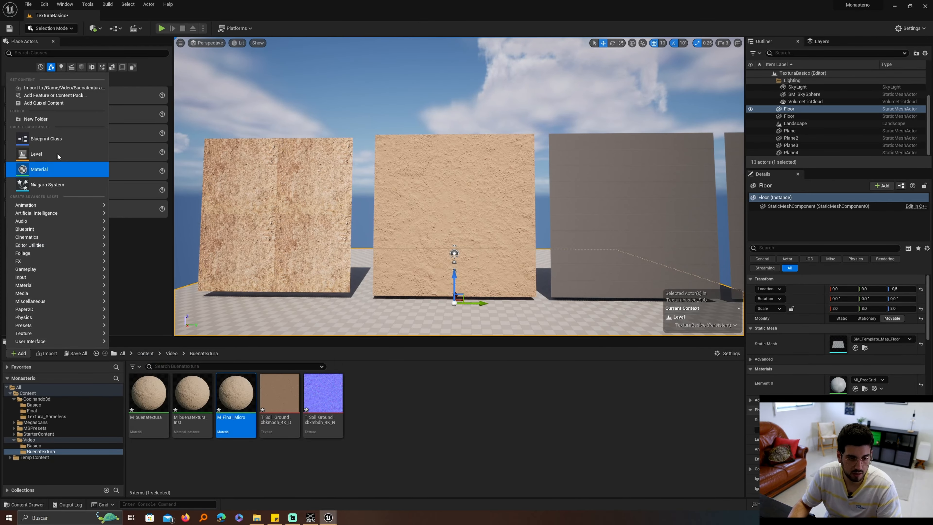
pyautogui.click(53, 96)
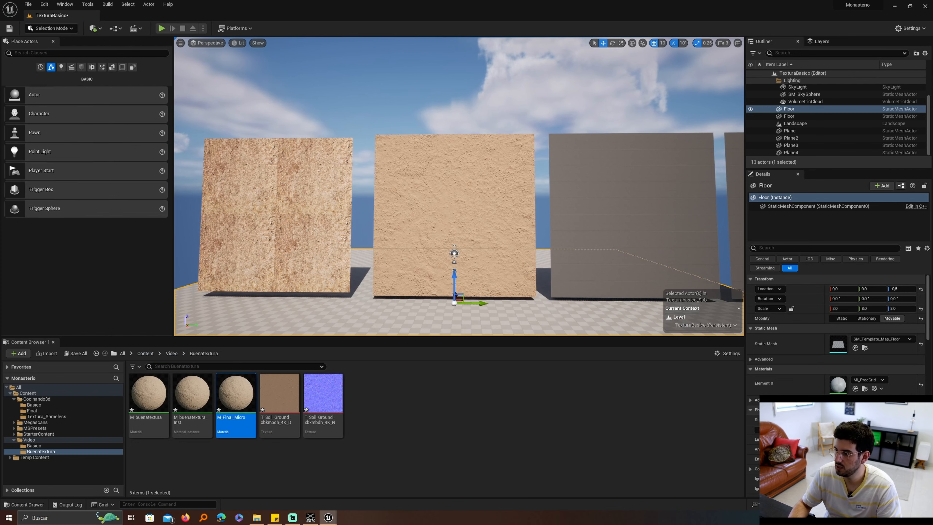
pyautogui.click(395, 201)
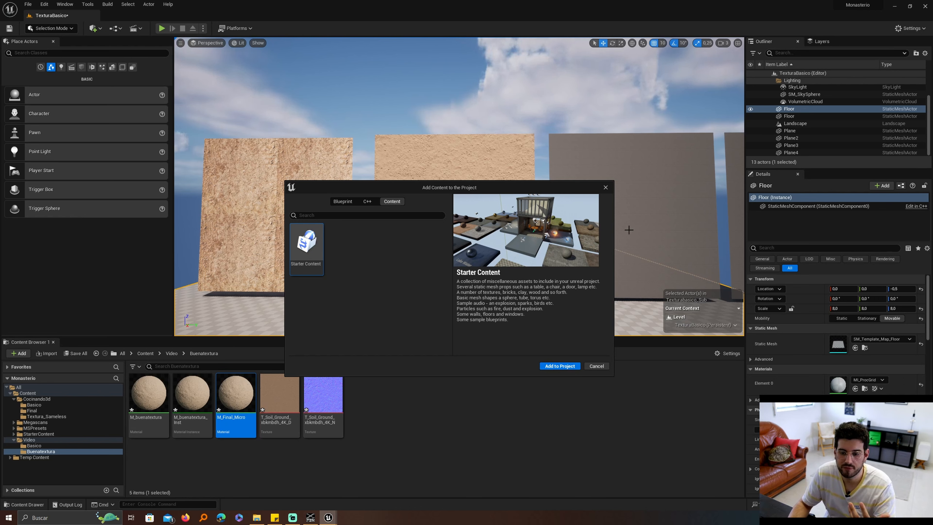
pyautogui.click(605, 188)
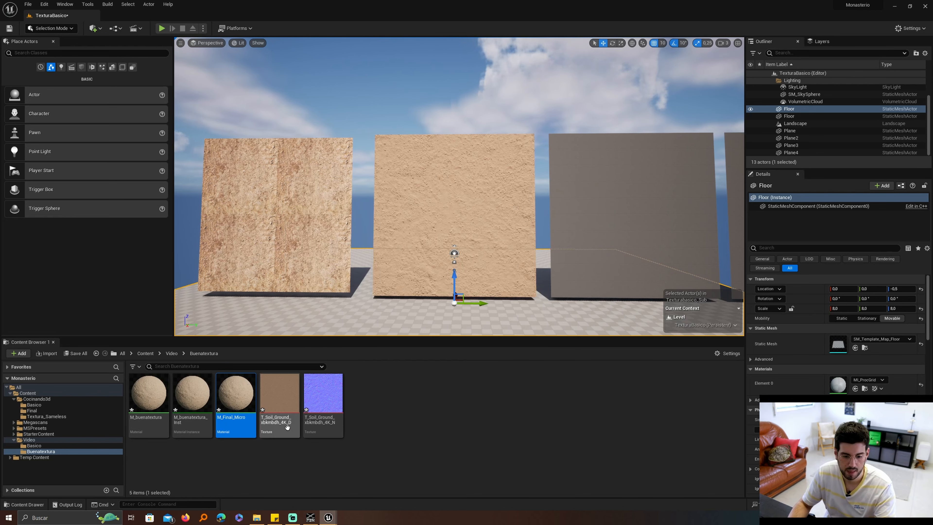
# Step: Reopen M_Final_Micro and place a copy of the lower group's Texture Sample node below the MicroVariation comment
pyautogui.doubleClick(237, 394)
pyautogui.scroll(-5, 664, 291)
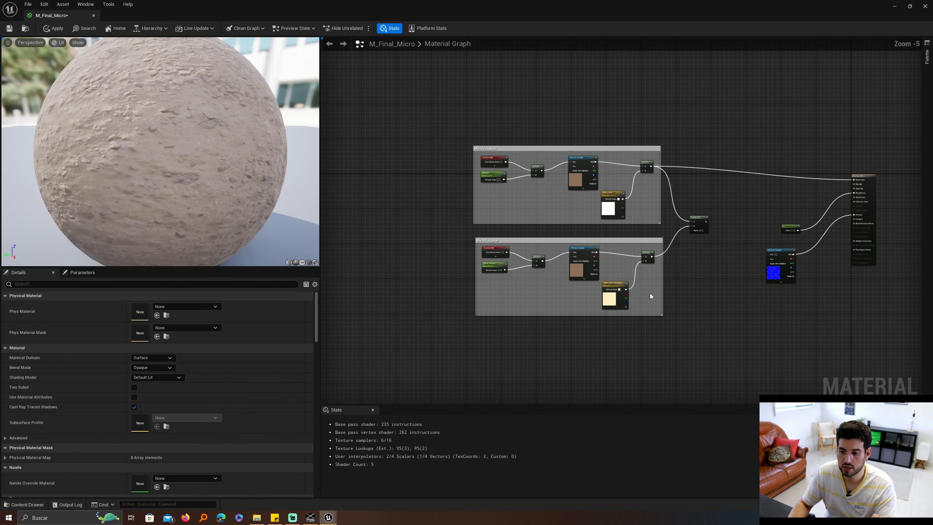
pyautogui.scroll(3, 650, 293)
pyautogui.scroll(3, 665, 302)
pyautogui.scroll(-4, 665, 302)
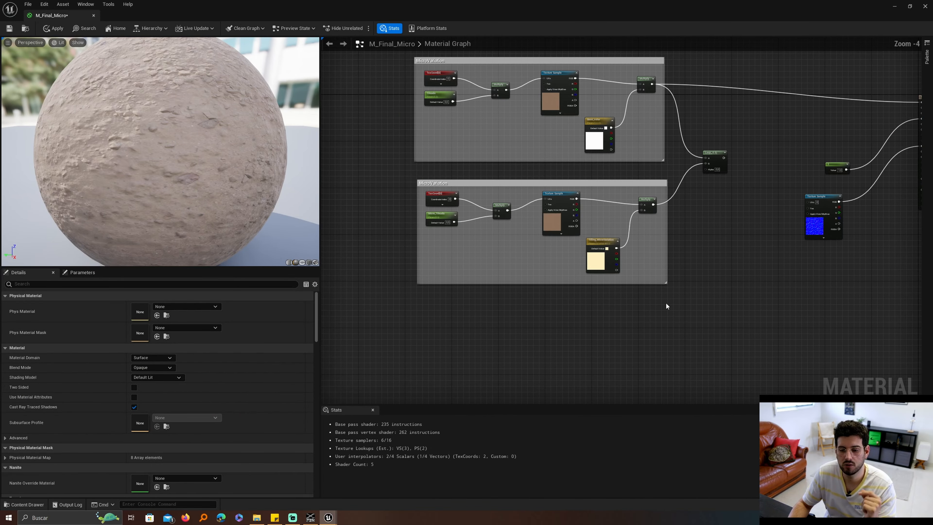
pyautogui.scroll(1, 665, 291)
pyautogui.moveTo(673, 284); pyautogui.dragTo(681, 271, button='right')
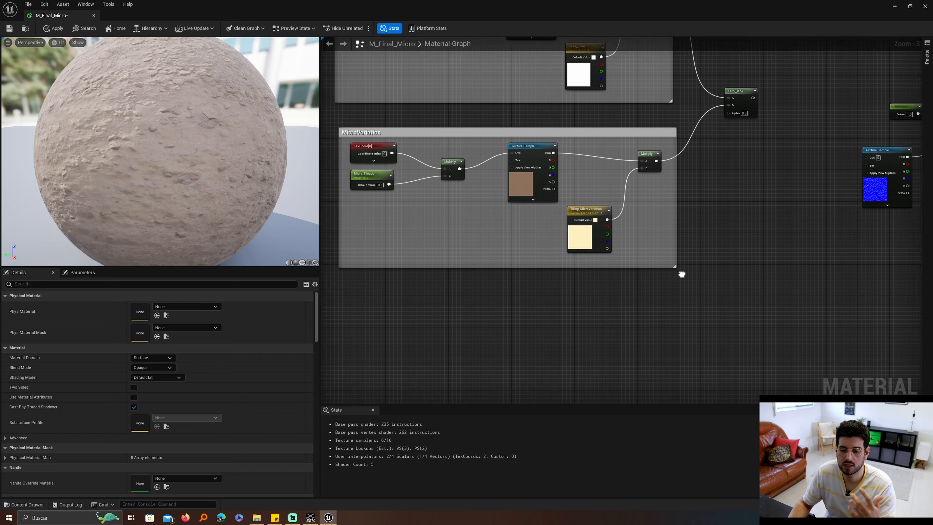
pyautogui.click(532, 193)
pyautogui.hotkey('ctrl', 'c')
pyautogui.hotkey('ctrl', 'v')
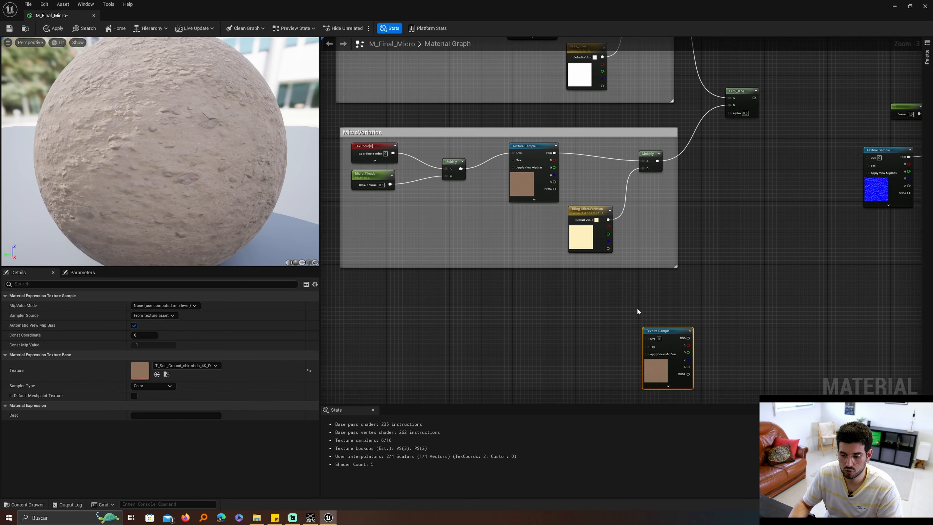
pyautogui.moveTo(658, 330); pyautogui.dragTo(624, 296)
# Step: Assign the T_MacroVariation texture to the copied Texture Sample node
pyautogui.click(211, 365)
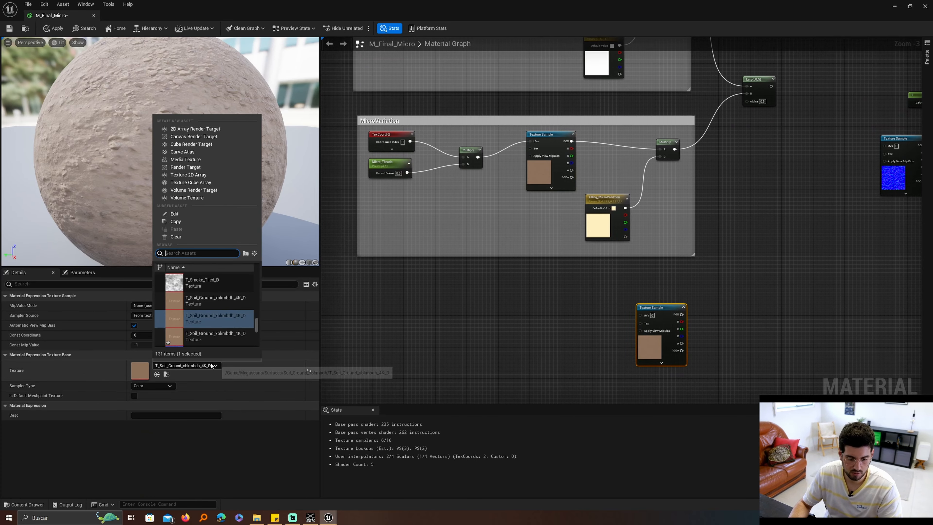
pyautogui.write('macro')
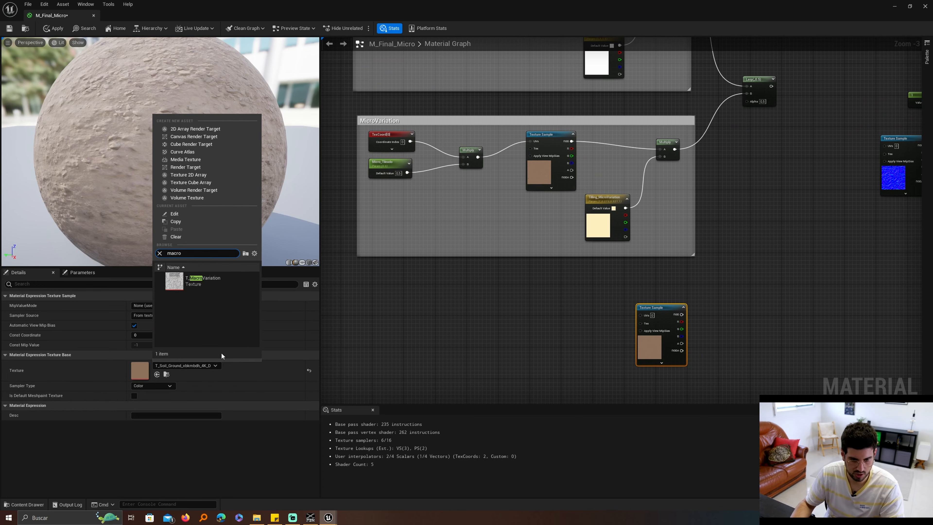
pyautogui.click(205, 285)
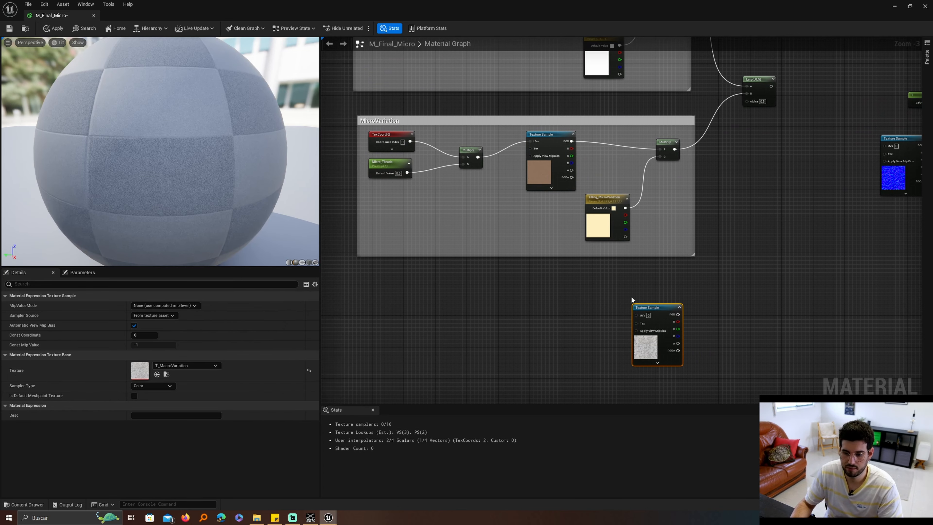
pyautogui.moveTo(634, 299); pyautogui.dragTo(571, 287)
pyautogui.moveTo(541, 287); pyautogui.dragTo(592, 283, button='right')
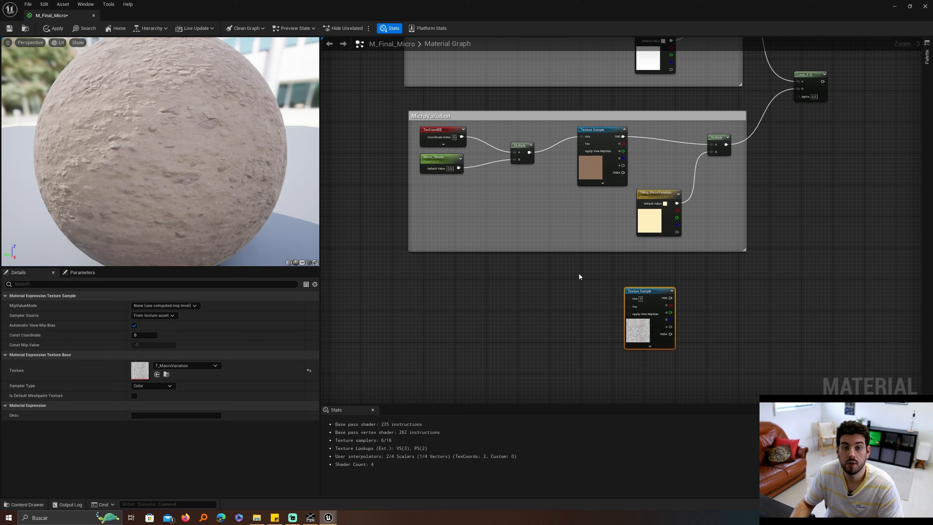
# Step: Copy the lower group's TexCoord, Micro_Tileado and tiling Multiply nodes and place the copies beside the T_MacroVariation Texture Sample
pyautogui.moveTo(515, 241); pyautogui.dragTo(521, 221, button='right')
pyautogui.moveTo(535, 173); pyautogui.dragTo(411, 129)
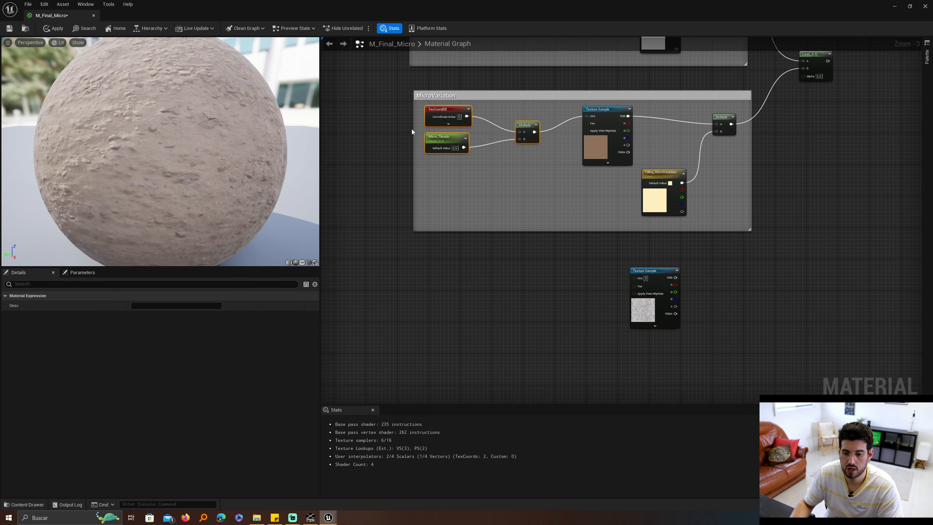
pyautogui.hotkey('ctrl', 'v')
pyautogui.scroll(3, 533, 311)
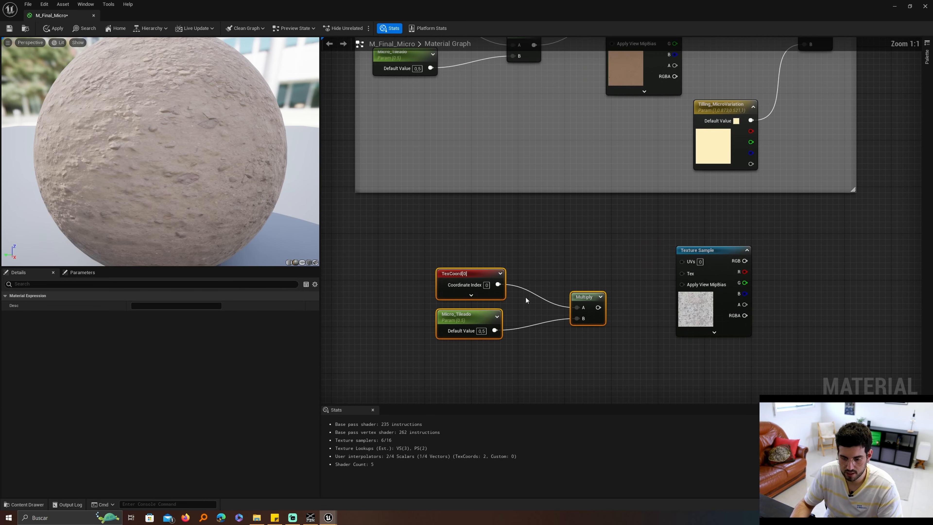
# Step: Rename the copied Micro_Tileado parameter below the MicroVariation comment as Macro_Tilling
pyautogui.click(458, 319)
pyautogui.click(153, 305)
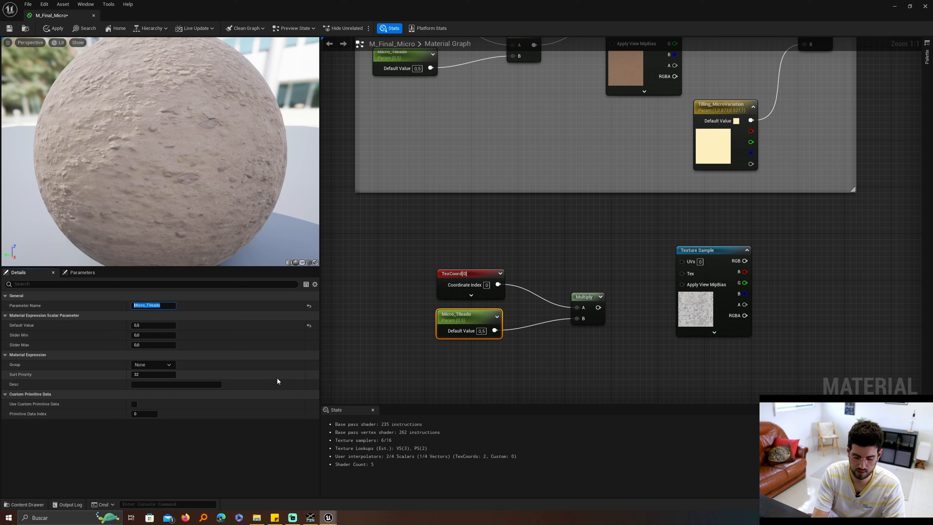
pyautogui.write('M')
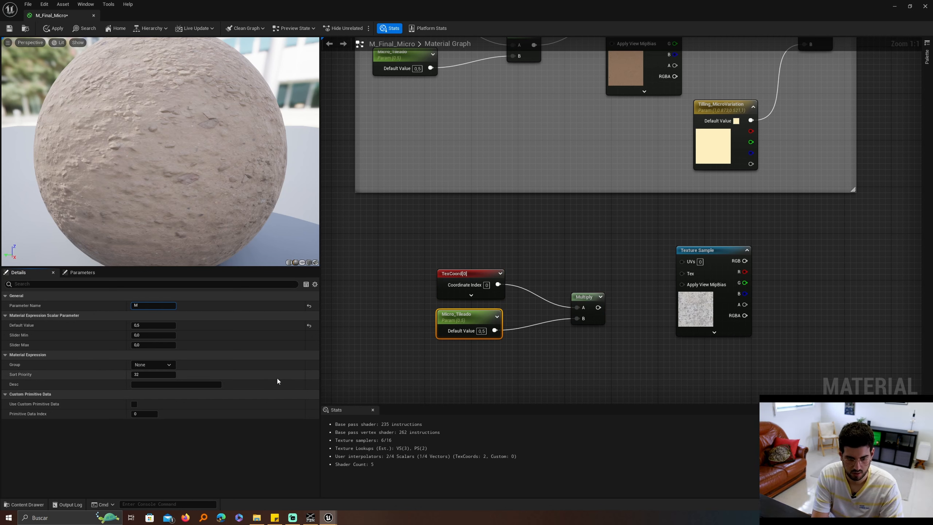
pyautogui.write('acro_Tilling')
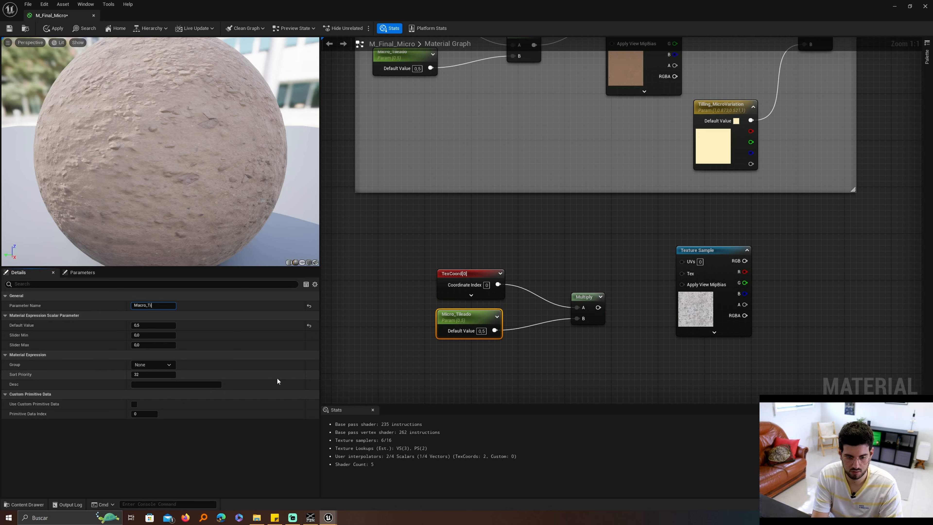
pyautogui.press('Return')
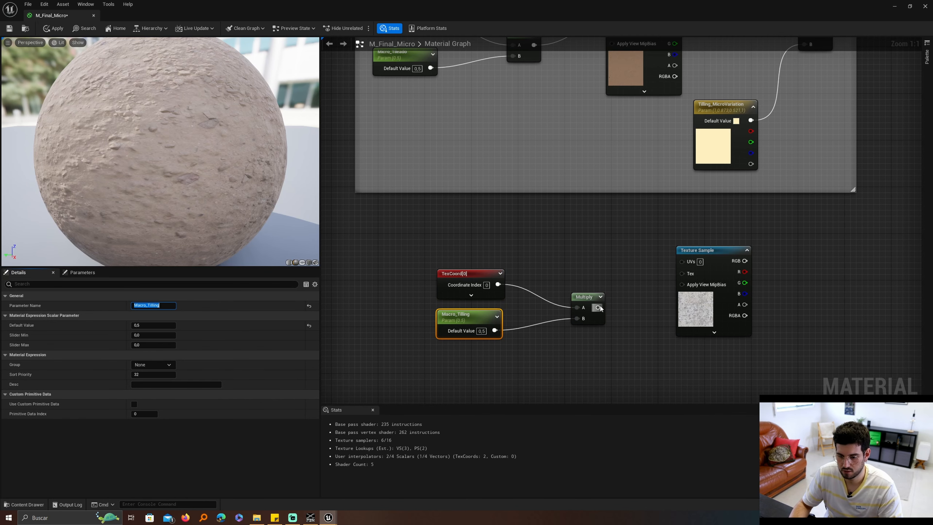
# Step: Feed the new Multiply into the T_MacroVariation Texture Sample's UVs and connect the sample's green channel to the Lerp's Alpha
pyautogui.moveTo(598, 307); pyautogui.dragTo(682, 262)
pyautogui.moveTo(812, 264); pyautogui.dragTo(784, 273, button='right')
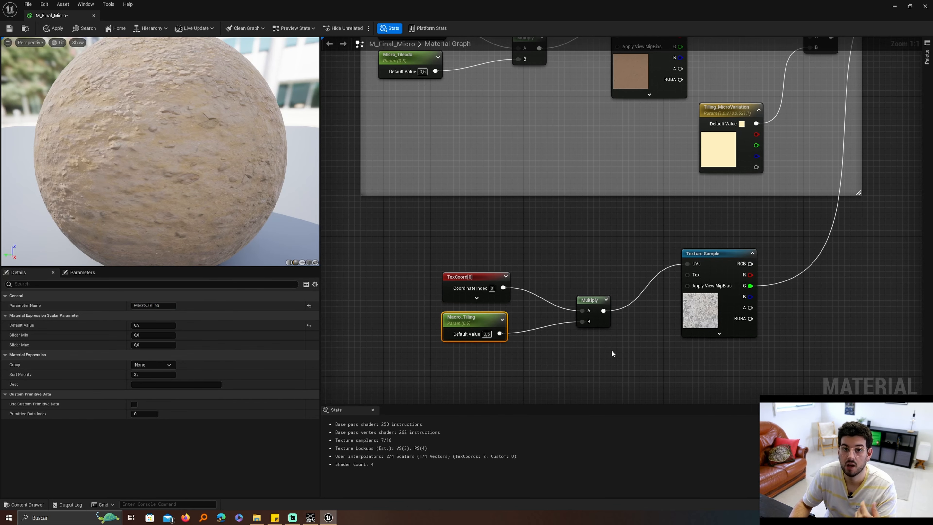
pyautogui.moveTo(502, 301); pyautogui.dragTo(511, 303, button='right')
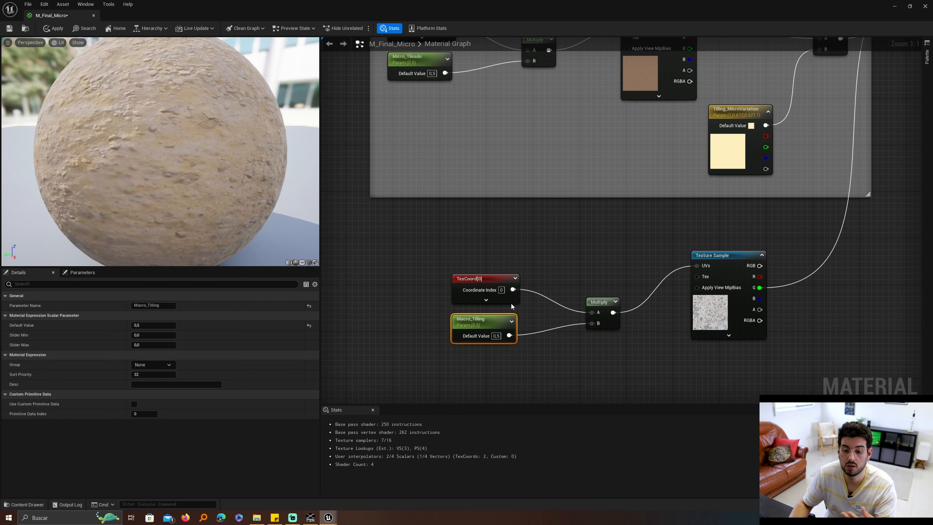
pyautogui.scroll(-5, 512, 306)
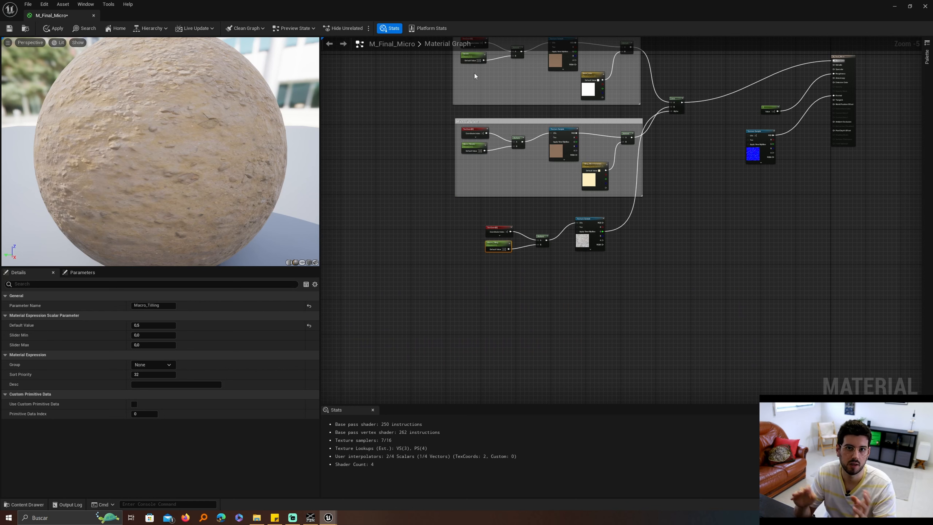
# Step: Wrap the T_MacroVariation Texture Sample and its tiling nodes in a comment titled Macro_Variation_Alpha
pyautogui.moveTo(672, 270); pyautogui.dragTo(431, 199)
pyautogui.write('cMac')
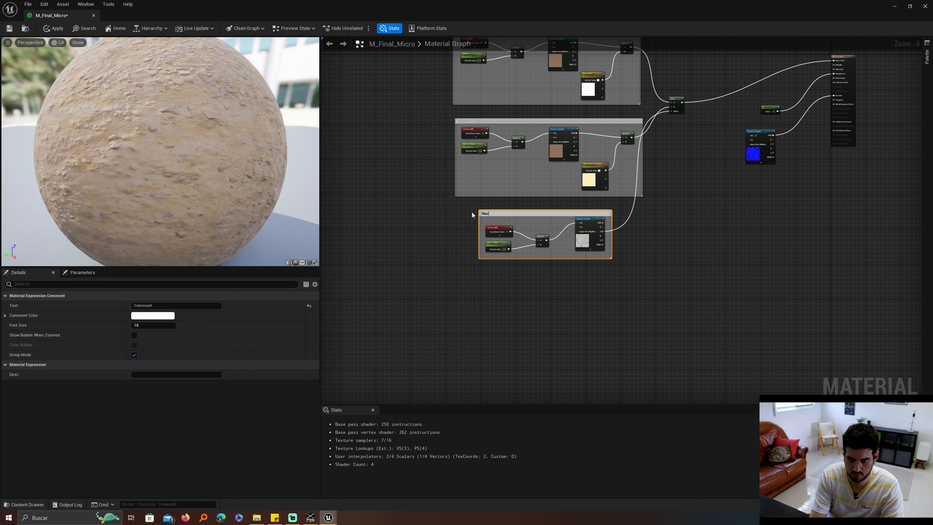
pyautogui.write('ro_Variatio')
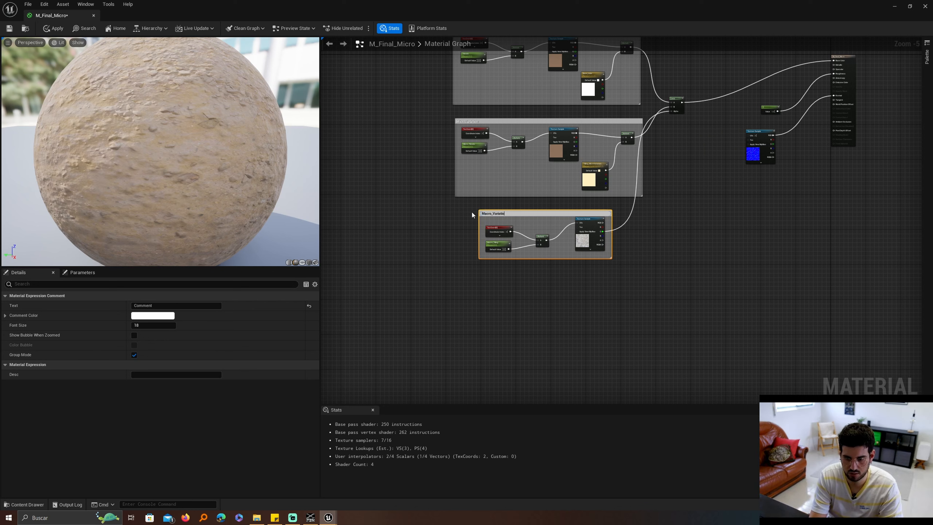
pyautogui.write('n_Alph')
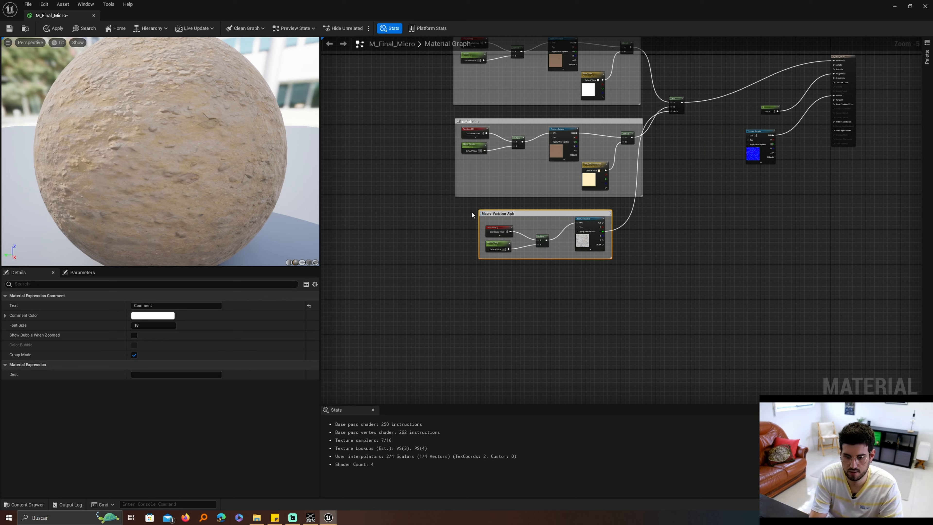
pyautogui.write('a')
pyautogui.press('Return')
pyautogui.scroll(5, 534, 219)
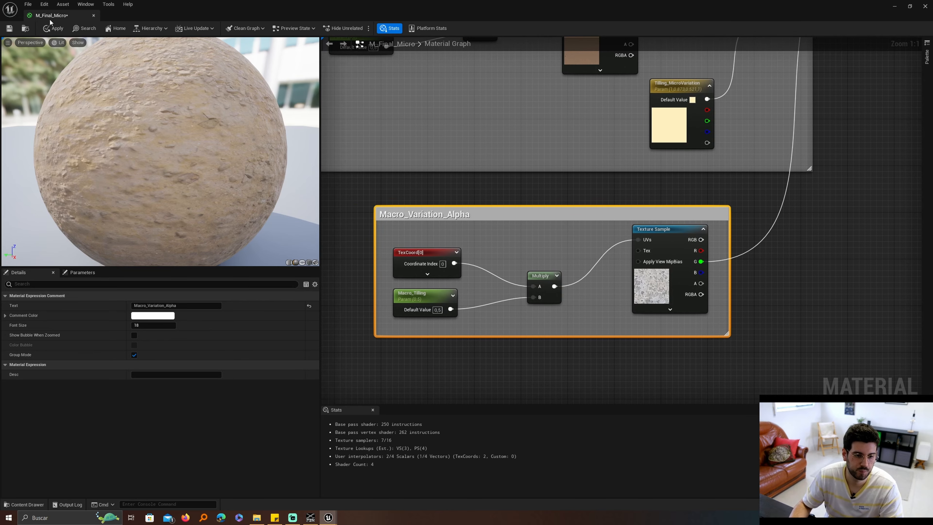
# Step: Save and close M_Final_Micro, and create a material instance of it named M_Final_Micro_Inst
pyautogui.click(9, 28)
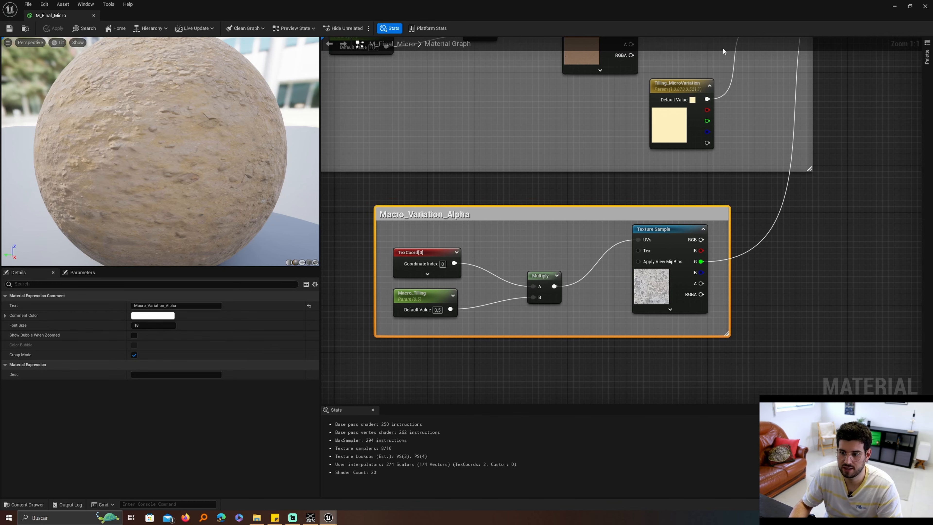
pyautogui.click(925, 6)
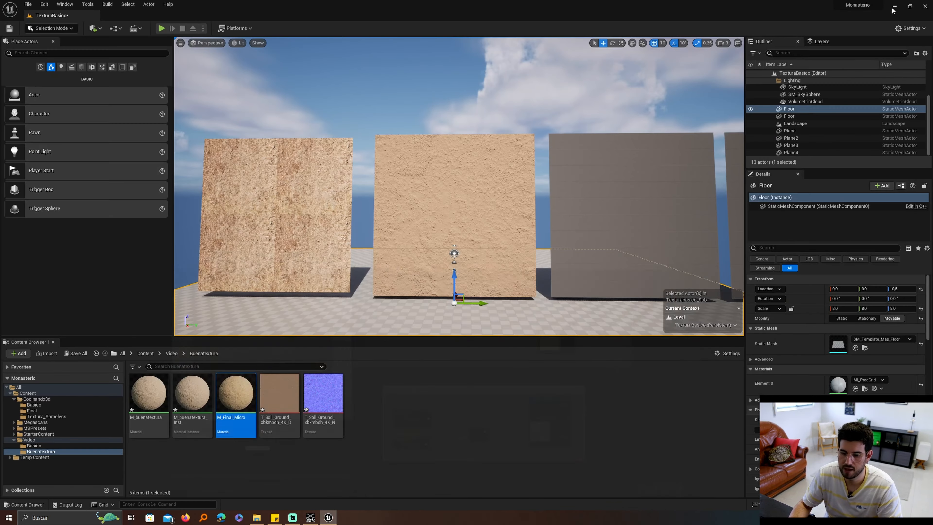
pyautogui.rightClick(240, 401)
pyautogui.click(286, 235)
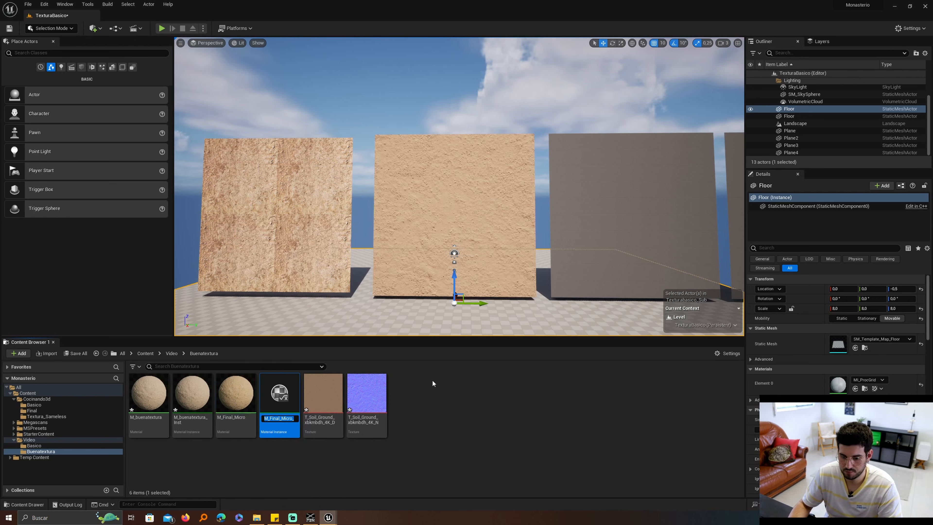
pyautogui.press('Return')
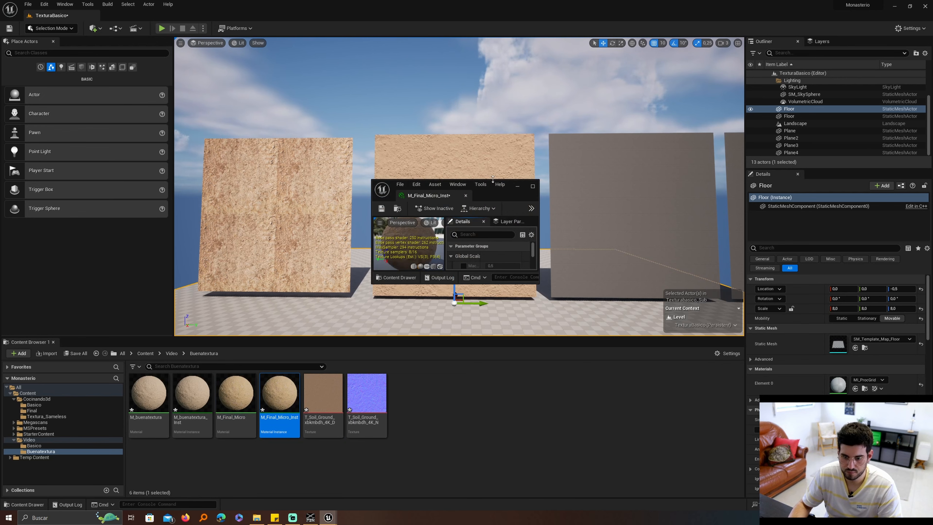
# Step: In M_Final_Micro_Inst, override the Tilling_MicroVariation colour with a darker tan of R 0.630208, G 0.493352, B 0.24267
pyautogui.moveTo(493, 179); pyautogui.dragTo(489, 50)
pyautogui.moveTo(537, 187); pyautogui.dragTo(604, 187)
pyautogui.moveTo(536, 55); pyautogui.dragTo(606, 143)
pyautogui.click(561, 272)
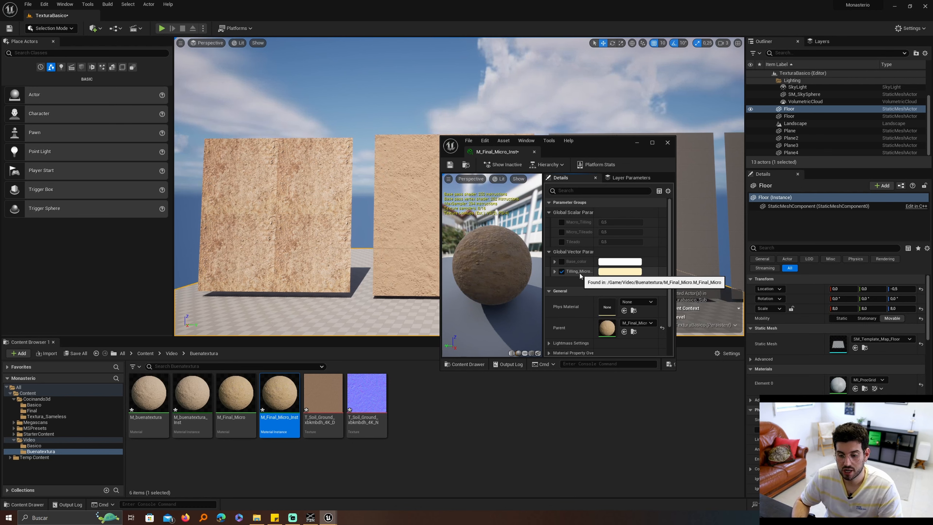
pyautogui.click(602, 272)
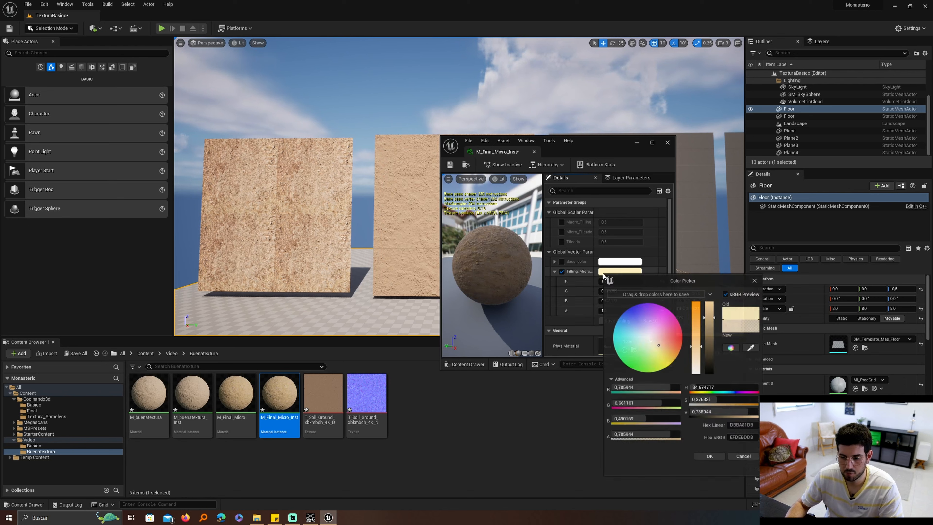
pyautogui.click(664, 351)
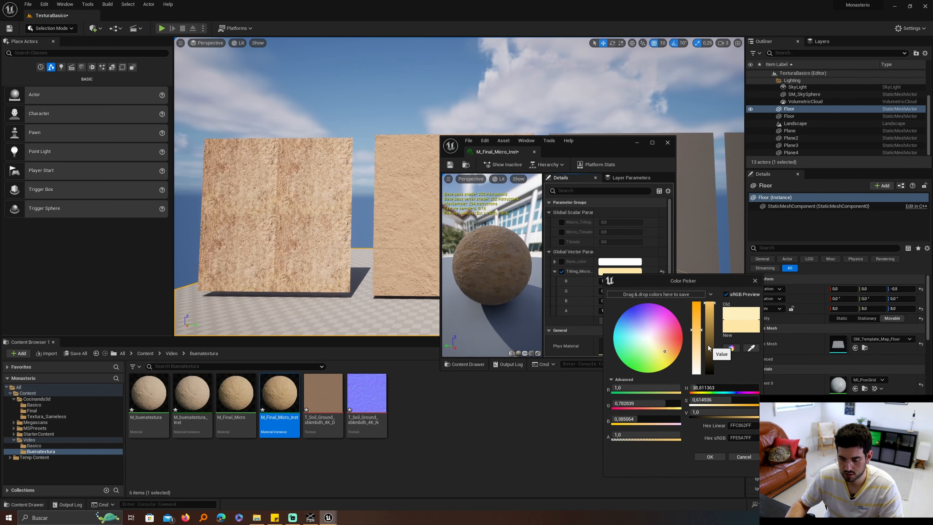
pyautogui.moveTo(708, 348); pyautogui.dragTo(709, 329)
pyautogui.click(709, 456)
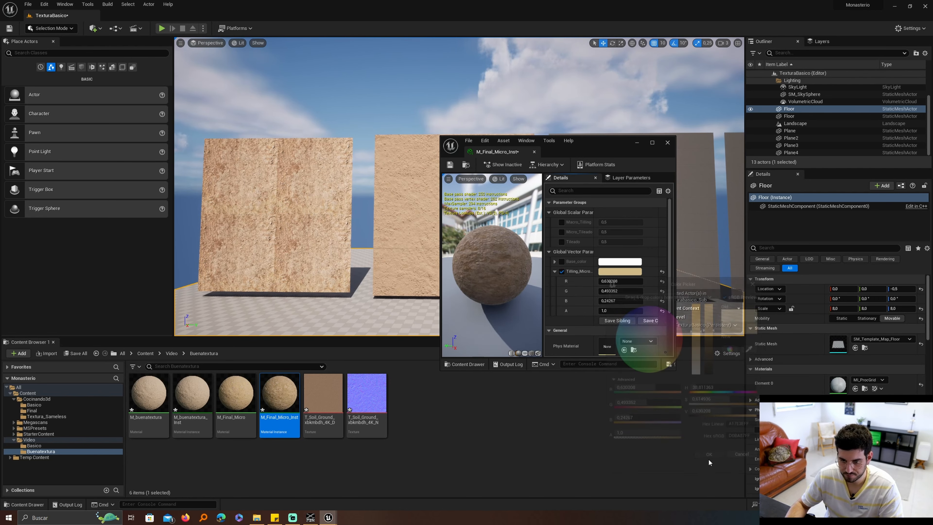
# Step: Enable the Macro_Tilling, Micro_Tileado and Tileado overrides in the material instance
pyautogui.click(561, 222)
pyautogui.click(561, 232)
pyautogui.click(562, 241)
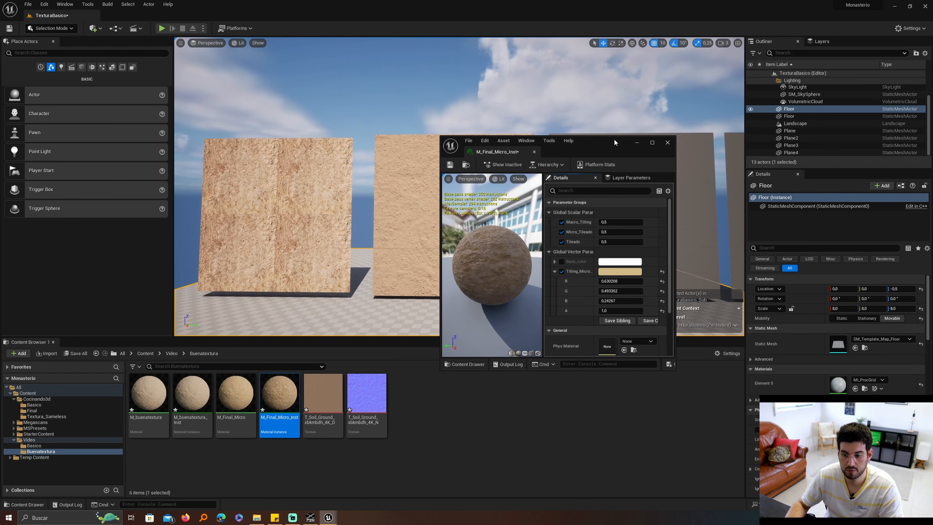
# Step: Apply M_Final_Micro_Inst to the plain grey panel next to the smooth sand-textured one
pyautogui.moveTo(614, 142); pyautogui.dragTo(594, 385)
pyautogui.moveTo(279, 393); pyautogui.dragTo(588, 261)
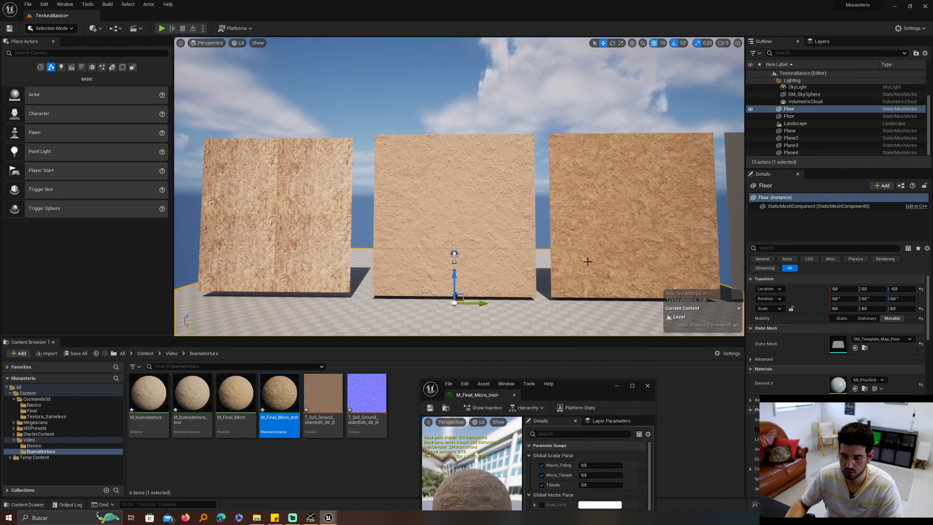
pyautogui.moveTo(588, 261); pyautogui.dragTo(705, 262, button='middle')
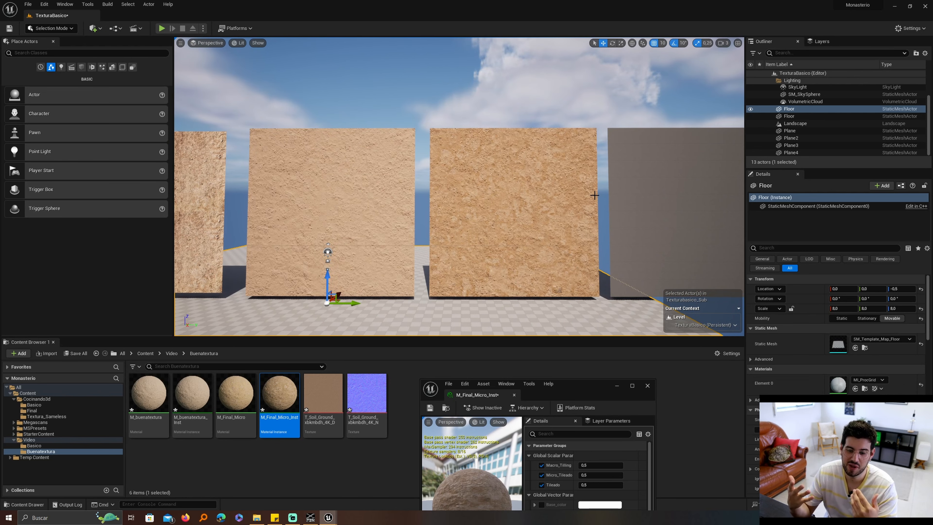
# Step: Try higher Macro_Tilling, Micro_Tileado and Tileado values on the instance, reset all three to their defaults and close the instance
pyautogui.moveTo(584, 383); pyautogui.dragTo(340, 277)
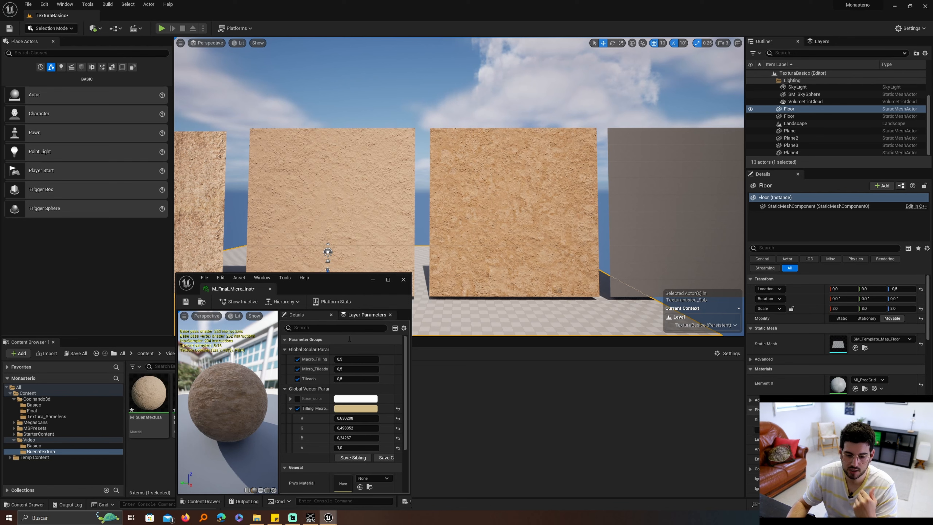
pyautogui.moveTo(352, 378)
pyautogui.mouseDown()
pyautogui.moveTo(361, 378)
pyautogui.moveTo(365, 359)
pyautogui.moveTo(355, 379)
pyautogui.moveTo(365, 378)
pyautogui.mouseUp()
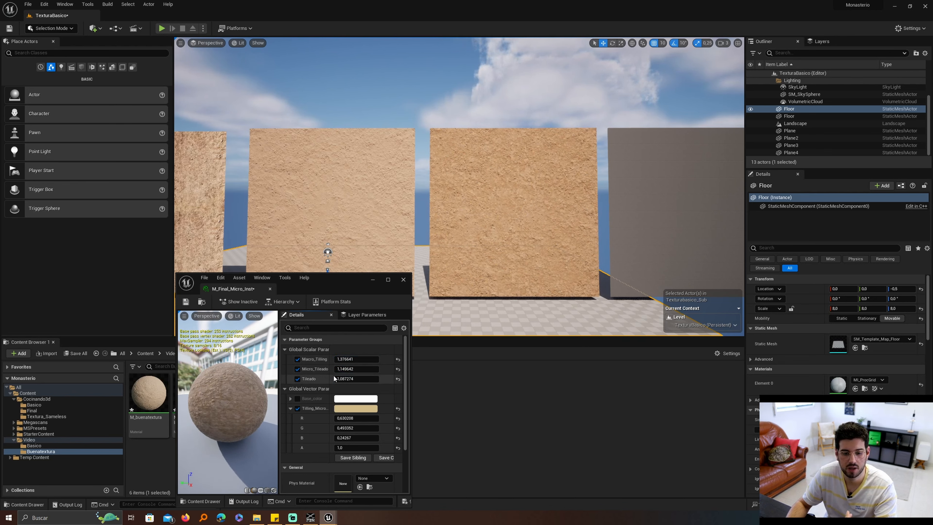
pyautogui.click(344, 359)
pyautogui.click(397, 359)
pyautogui.click(398, 369)
pyautogui.click(398, 378)
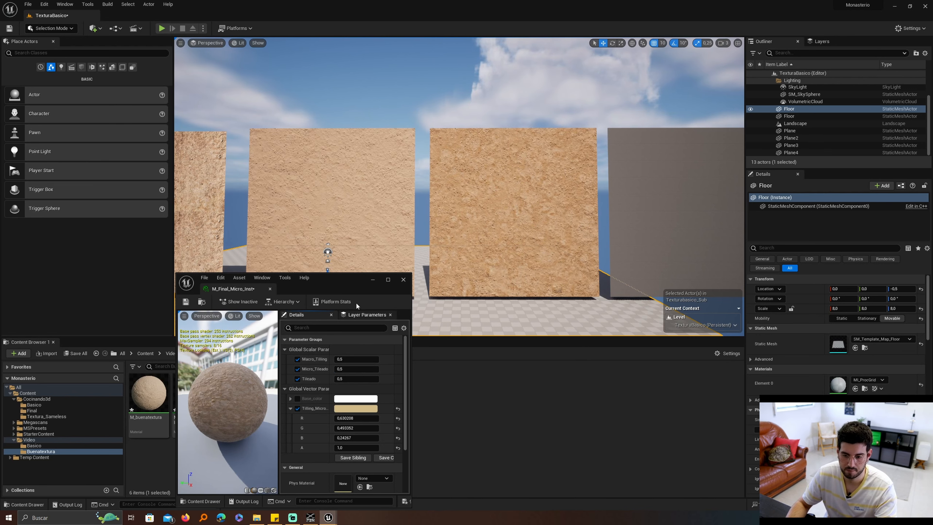
pyautogui.click(403, 279)
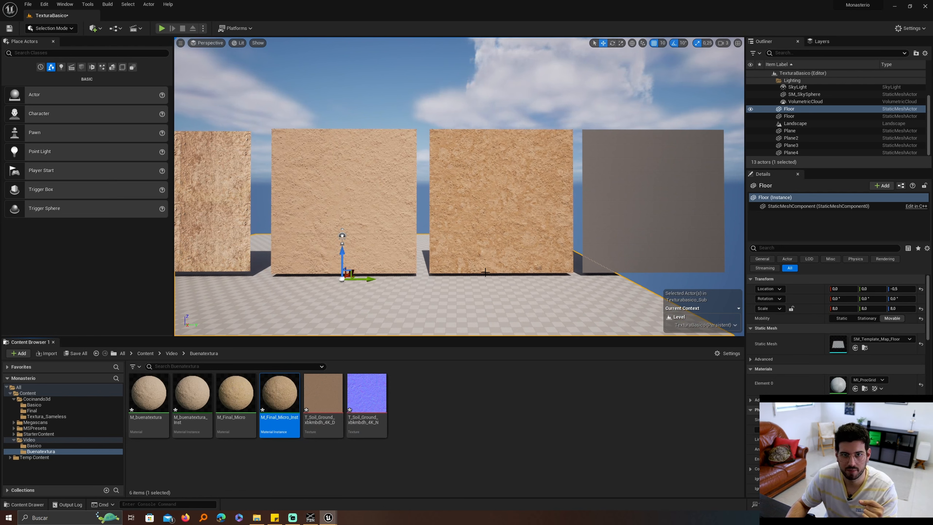
# Step: Duplicate the M_Final_Micro material and name the copy M_Final_Noise
pyautogui.click(236, 404)
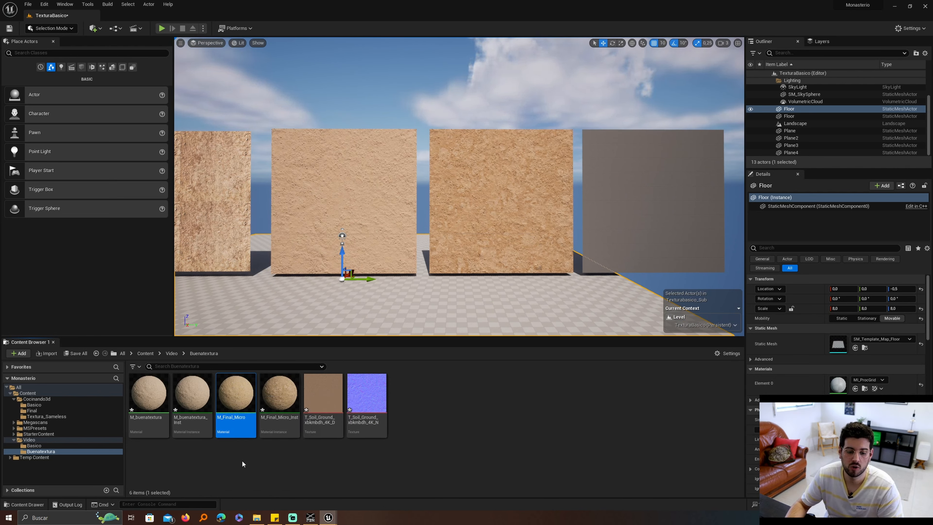
pyautogui.hotkey('ctrl', 'd')
pyautogui.write('M_final_')
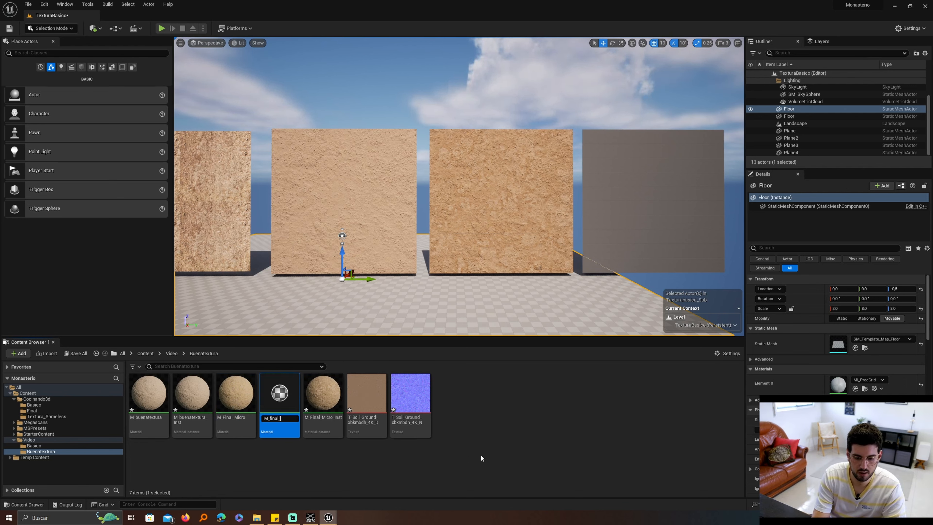
pyautogui.write('nal_')
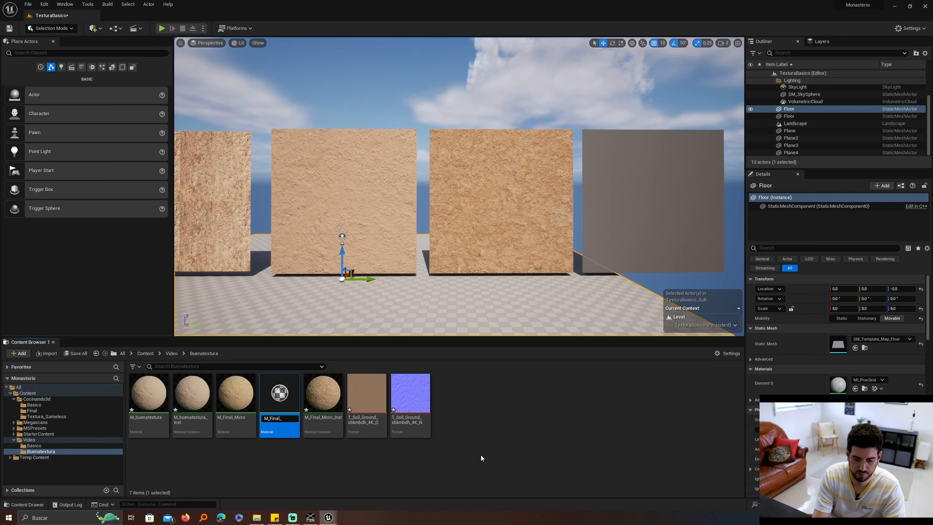
pyautogui.write('Noise')
pyautogui.press('Return')
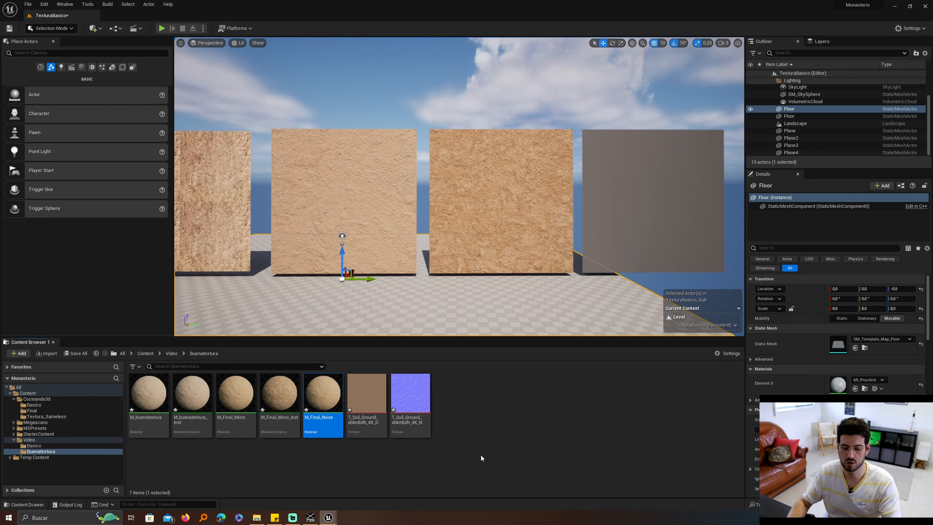
# Step: Open M_Final_Noise for editing and examine its Macro_Variation_Alpha group alongside the two texture layer groups
pyautogui.click(341, 474)
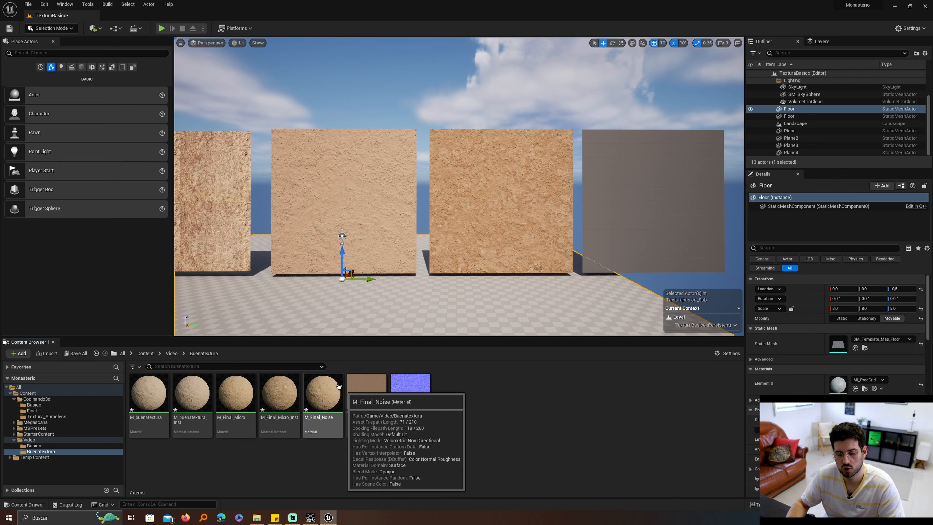
pyautogui.click(323, 422)
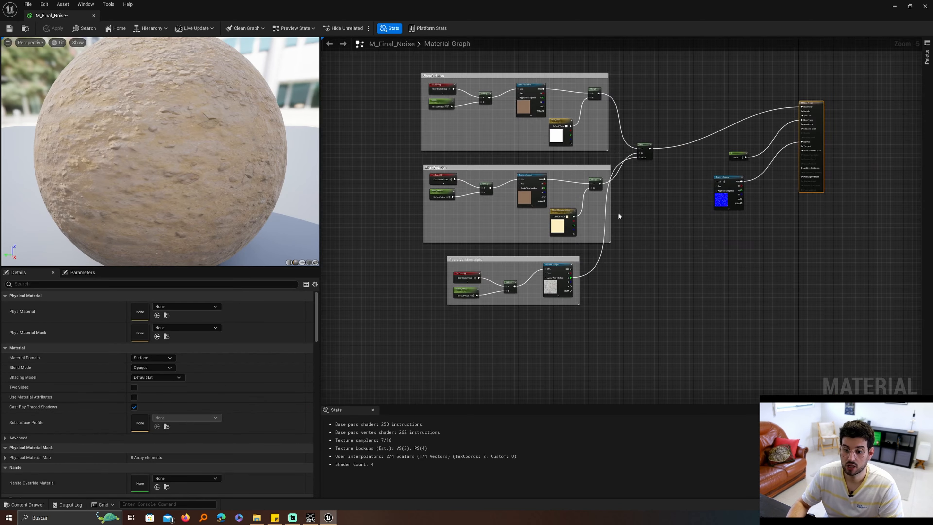
pyautogui.scroll(2, 587, 173)
pyautogui.click(570, 167)
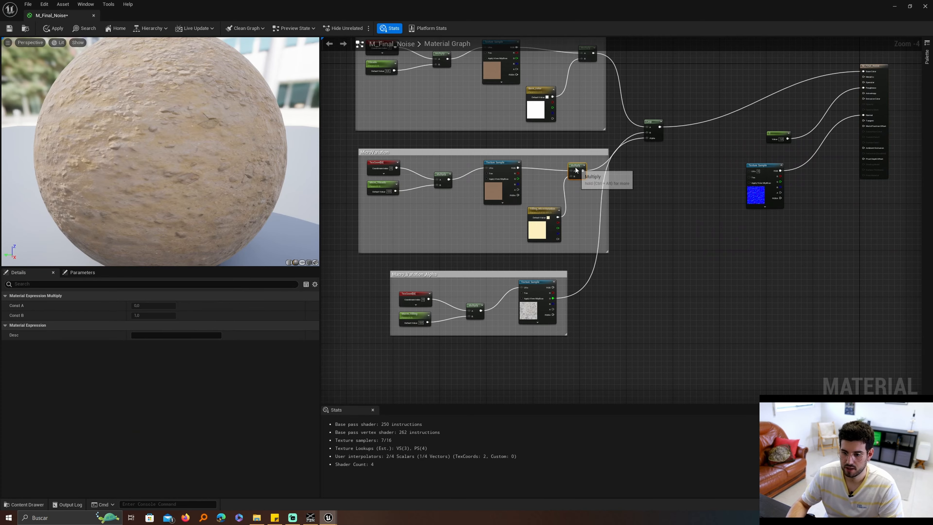
pyautogui.moveTo(608, 337); pyautogui.dragTo(367, 273)
pyautogui.scroll(-2, 457, 256)
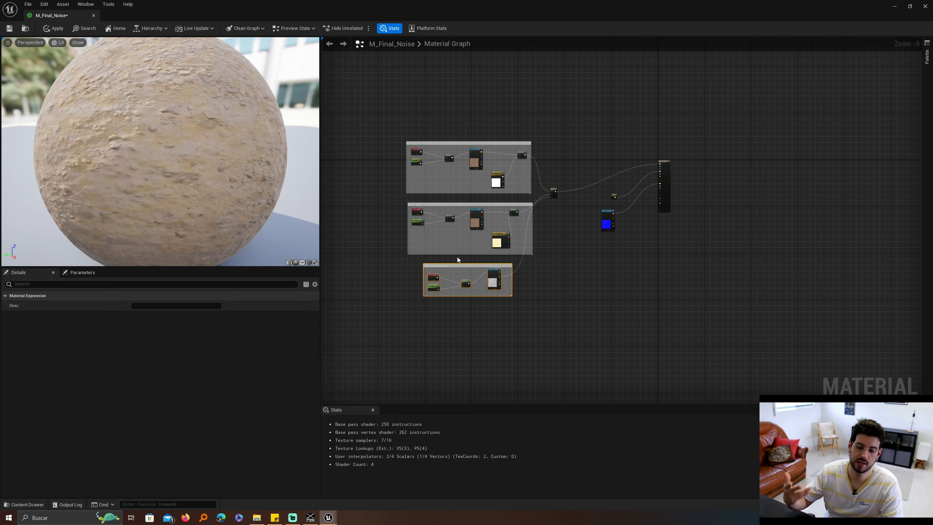
pyautogui.click(473, 125)
pyautogui.scroll(2, 473, 125)
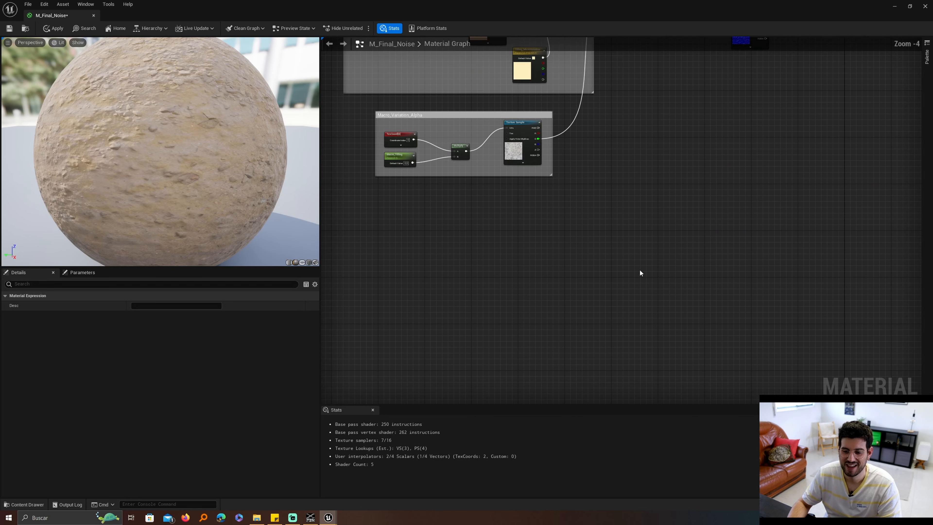
# Step: Duplicate the Macro_Variation_Alpha group, place the copy above the texture layer groups and make its comment box taller
pyautogui.moveTo(635, 262); pyautogui.dragTo(382, 125)
pyautogui.scroll(-3, 657, 385)
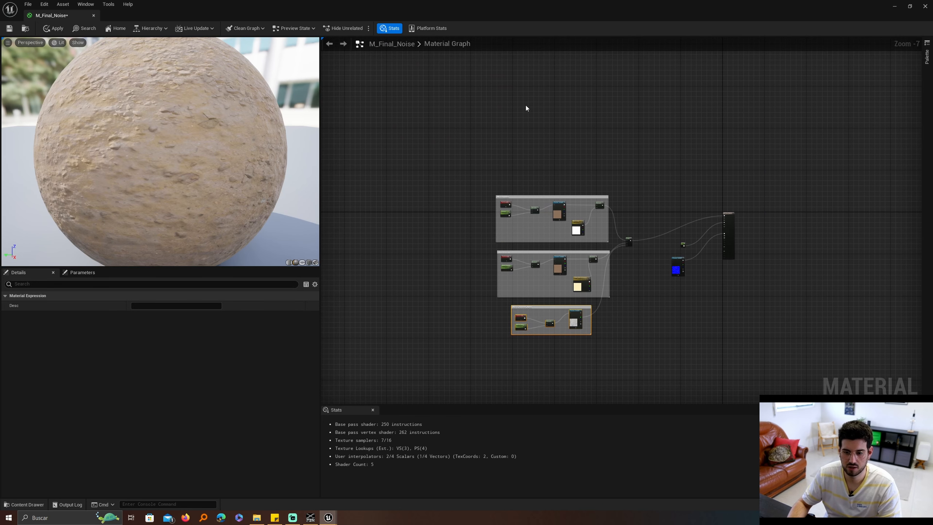
pyautogui.hotkey('ctrl', 'c')
pyautogui.hotkey('ctrl', 'v')
pyautogui.scroll(4, 525, 107)
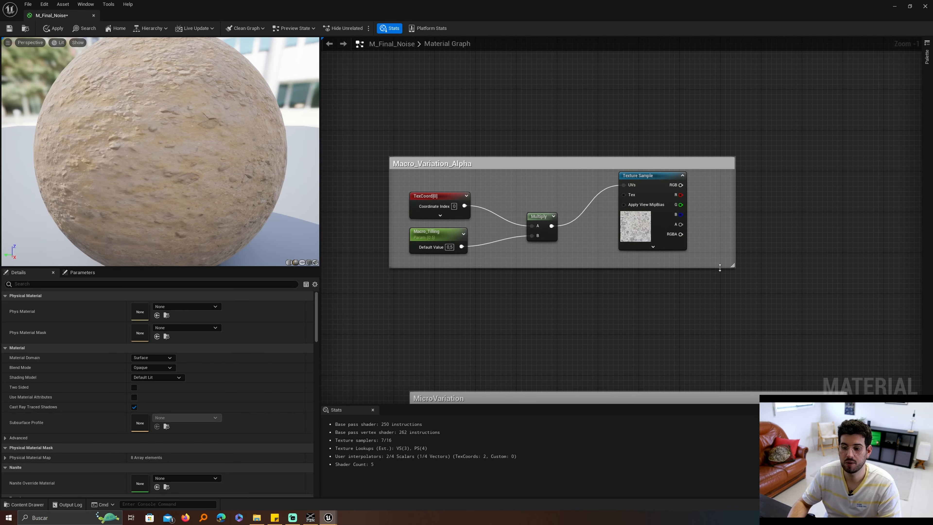
pyautogui.moveTo(721, 268); pyautogui.dragTo(723, 320)
# Step: Rename the comment box of the copied group as Macro_Noise
pyautogui.click(430, 241)
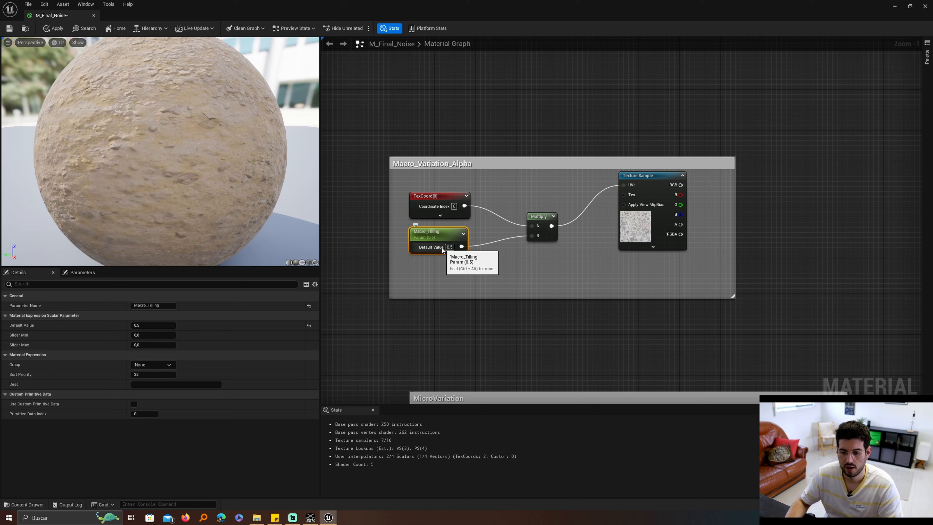
pyautogui.doubleClick(457, 166)
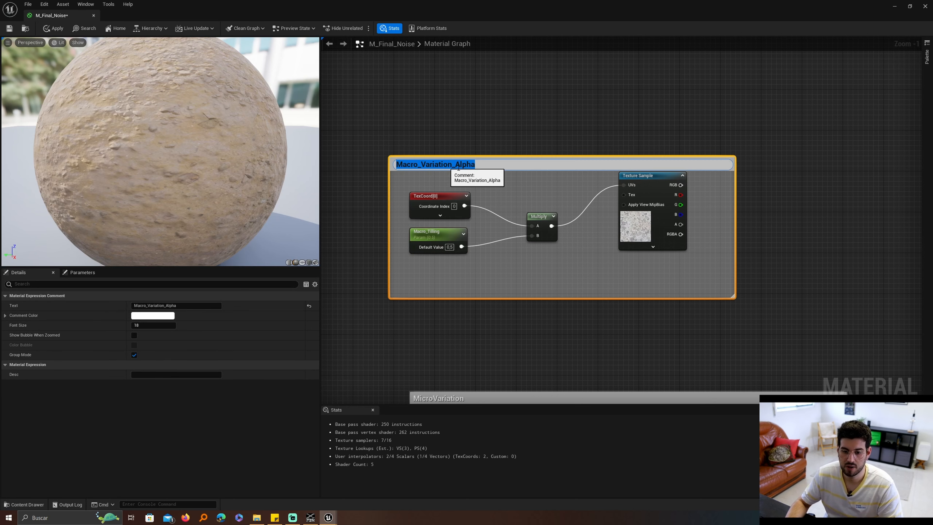
pyautogui.write('Macro')
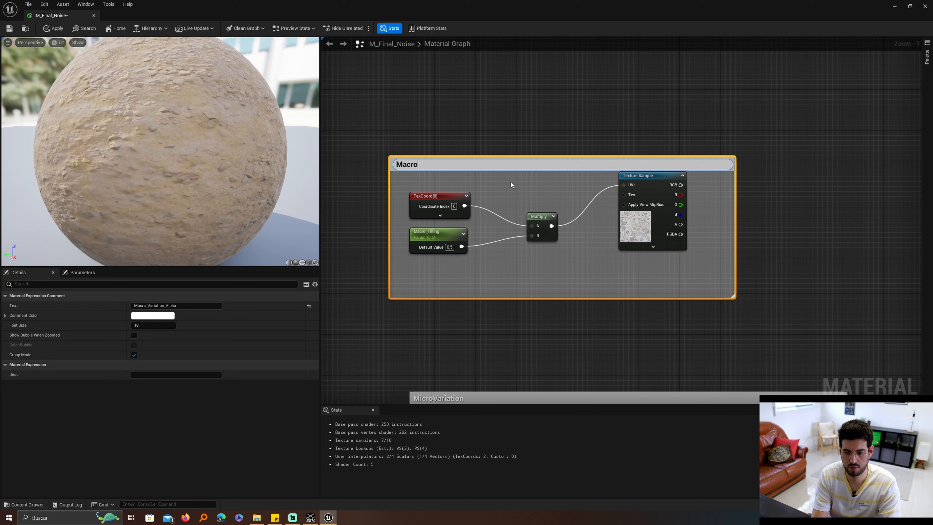
pyautogui.write('_Noise')
pyautogui.press('Return')
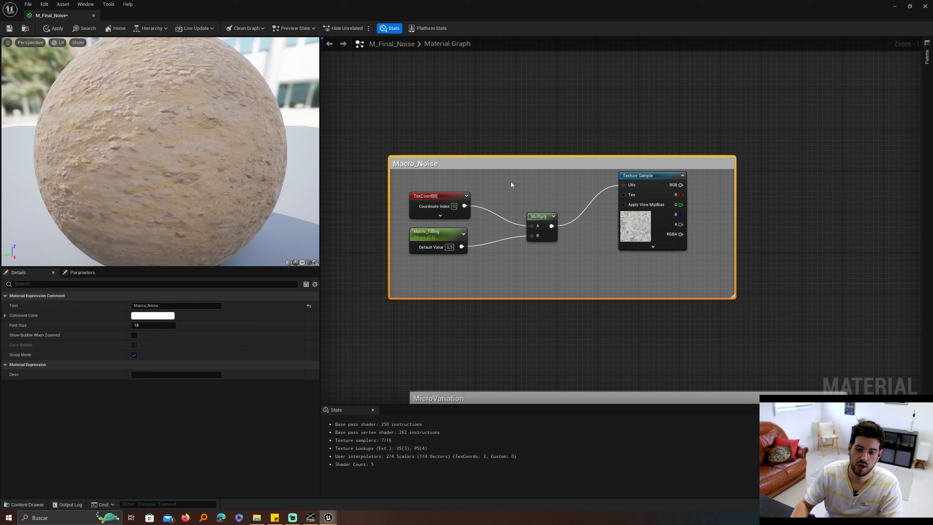
# Step: Rename the Macro_Tilling parameter in the Macro_Noise group as Macro_Noise_Till
pyautogui.click(442, 238)
pyautogui.click(161, 305)
pyautogui.write('M')
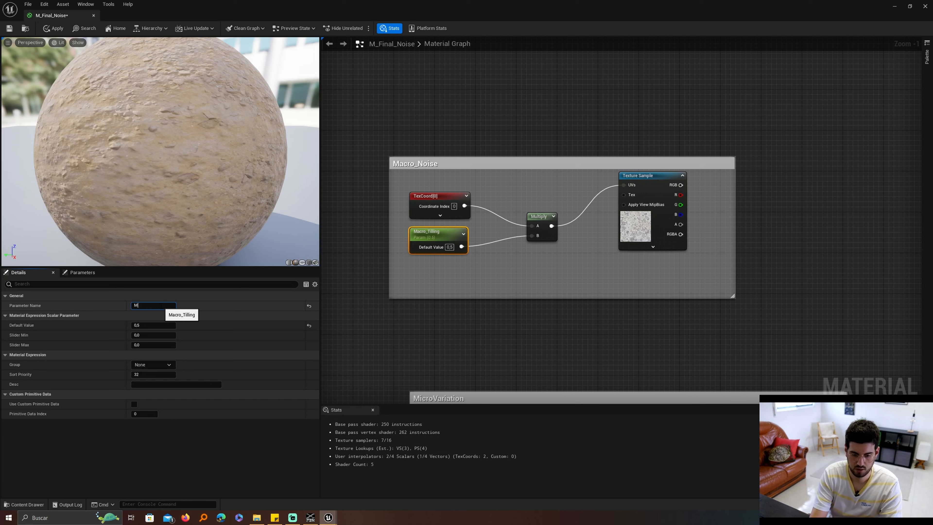
pyautogui.write('acro_No')
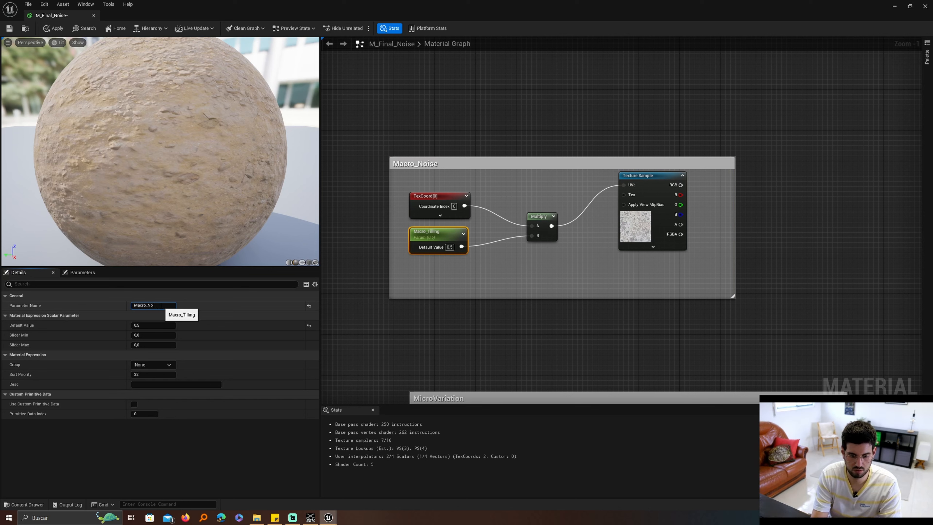
pyautogui.write('ise_Till')
pyautogui.press('Return')
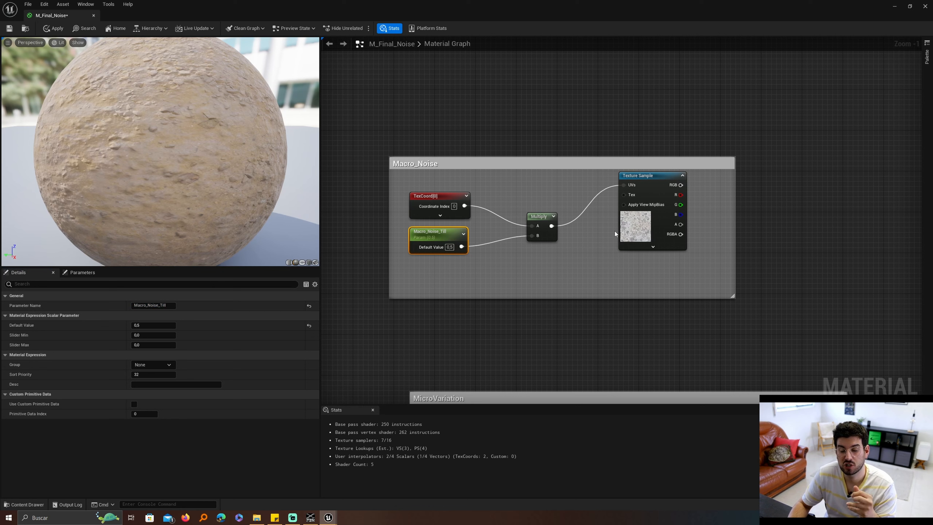
# Step: Replace the tiling parameter in Macro_Noise with a constant of 0.005 and connect it to the Multiply node's B input
pyautogui.press('Delete')
pyautogui.click(440, 237)
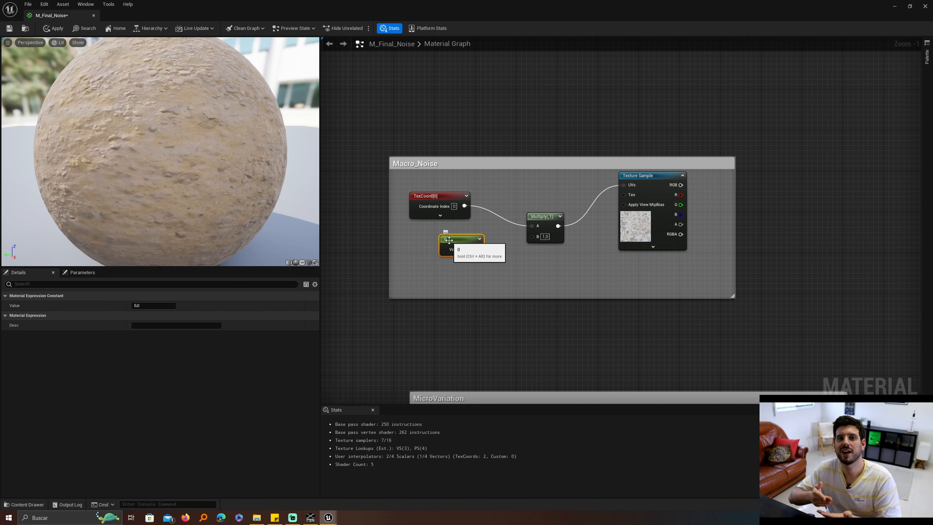
pyautogui.scroll(1, 448, 240)
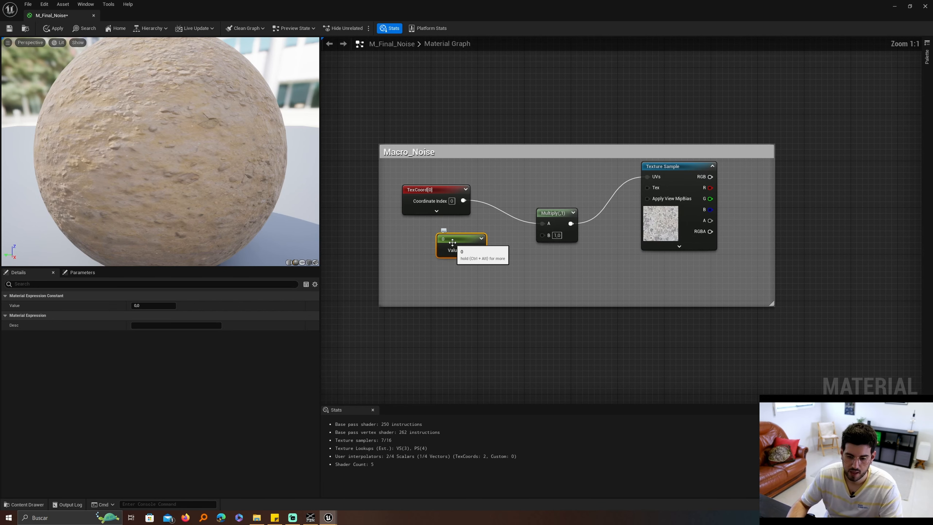
pyautogui.moveTo(439, 242); pyautogui.dragTo(505, 233, button='right')
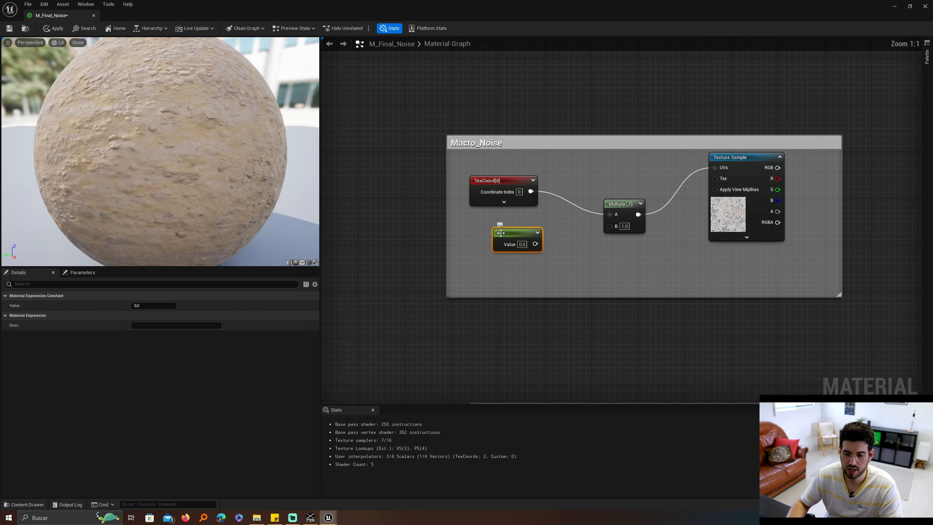
pyautogui.click(521, 244)
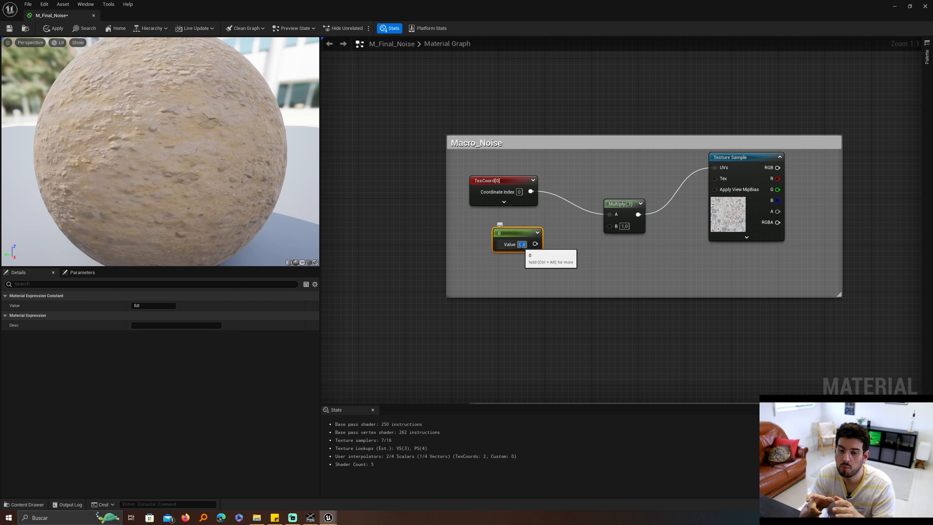
pyautogui.press('Return')
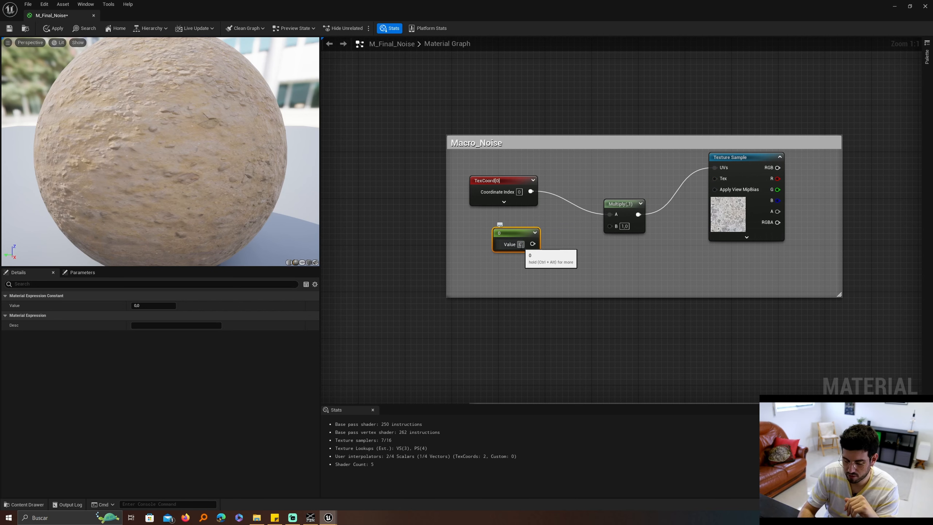
pyautogui.write('0,005')
pyautogui.press('Return')
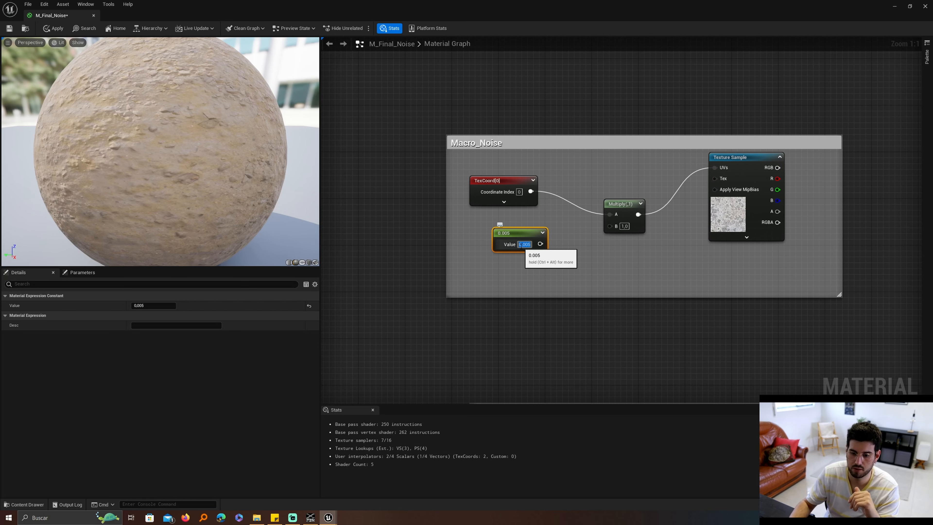
pyautogui.moveTo(540, 243); pyautogui.dragTo(609, 226)
# Step: Enlarge the Macro_Noise comment box, duplicate its whole node chain below the original, and move the group up clear of the layer below
pyautogui.moveTo(624, 257); pyautogui.dragTo(505, 244, button='right')
pyautogui.scroll(-1, 545, 200)
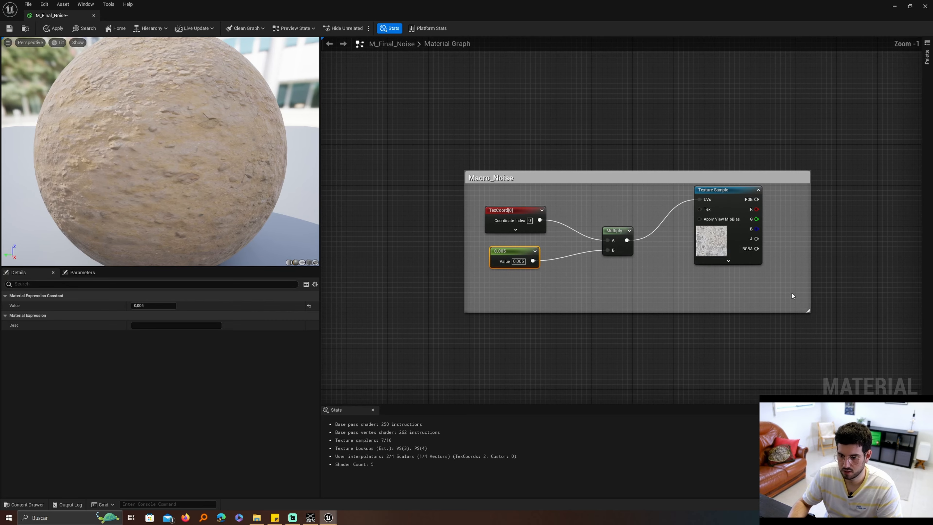
pyautogui.moveTo(812, 315); pyautogui.dragTo(831, 412)
pyautogui.moveTo(752, 364); pyautogui.dragTo(738, 206, button='right')
pyautogui.scroll(-1, 720, 206)
pyautogui.moveTo(739, 205); pyautogui.dragTo(483, 102)
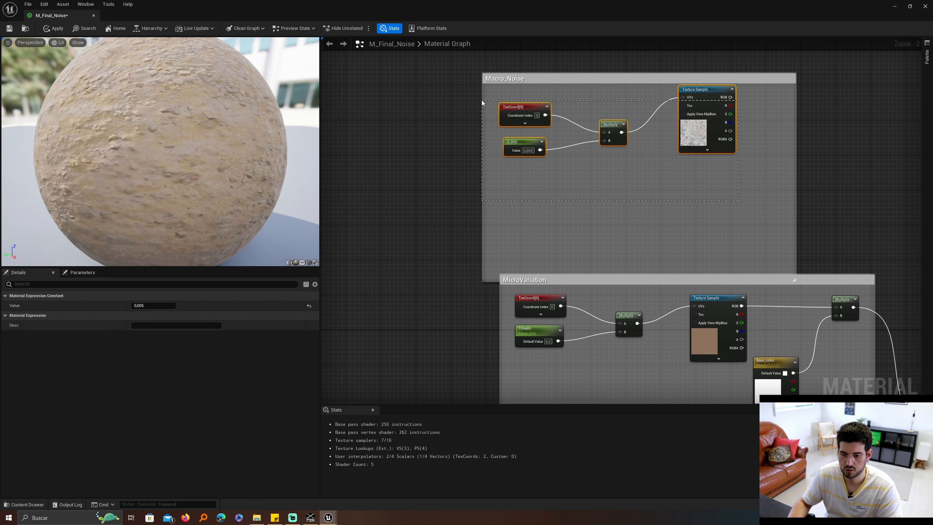
pyautogui.hotkey('ctrl', 'd')
pyautogui.moveTo(653, 90); pyautogui.dragTo(709, 182)
pyautogui.moveTo(681, 77); pyautogui.dragTo(672, 29)
pyautogui.moveTo(704, 82); pyautogui.dragTo(691, 170, button='right')
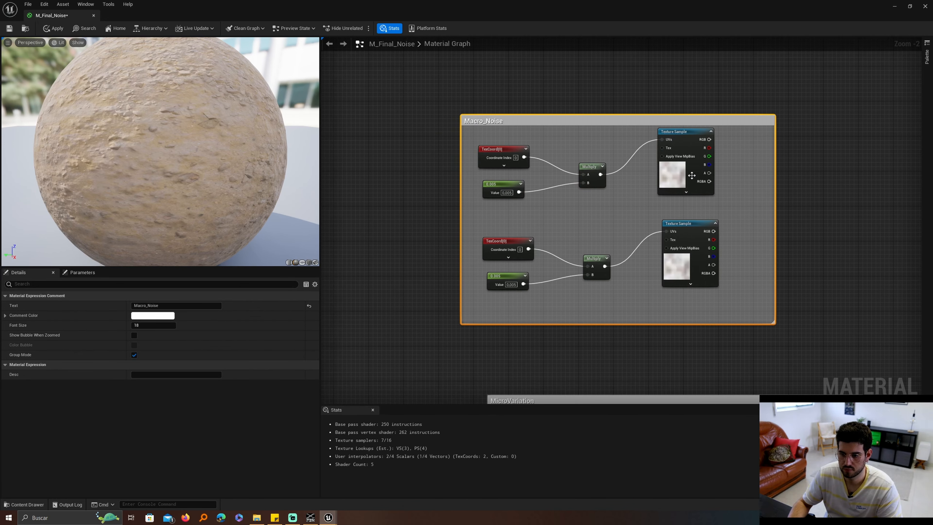
# Step: Set the constant in the duplicated lower chain of Macro_Noise to 0.0025
pyautogui.scroll(1, 692, 165)
pyautogui.moveTo(670, 209); pyautogui.dragTo(697, 151, button='right')
pyautogui.click(506, 247)
pyautogui.click(506, 246)
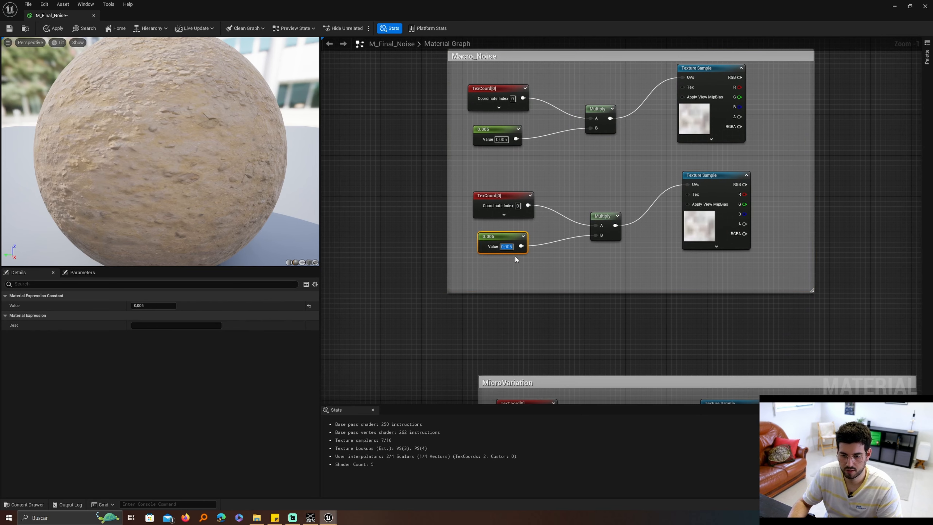
pyautogui.press('Return')
pyautogui.doubleClick(506, 246)
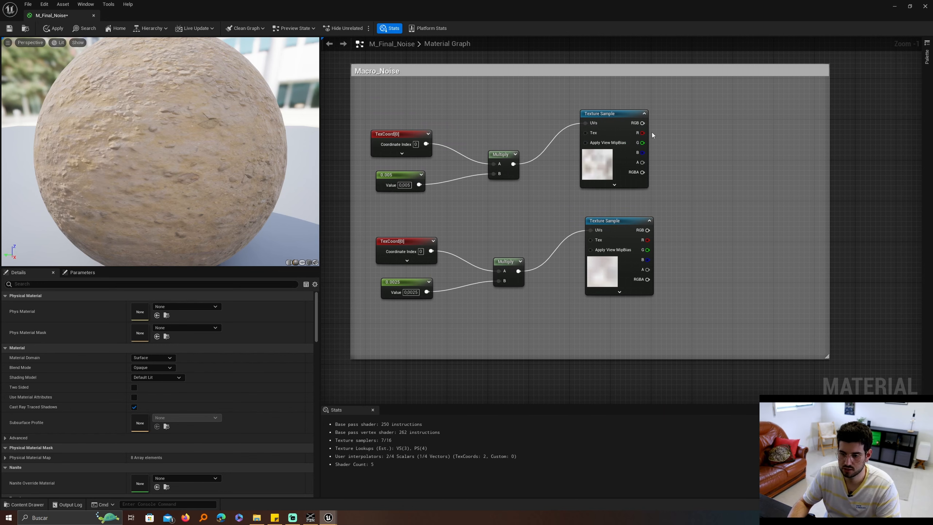
# Step: Place an Add node after each Texture Sample in Macro_Noise and set B to 0.5 on both
pyautogui.click(713, 156)
pyautogui.rightClick(711, 251)
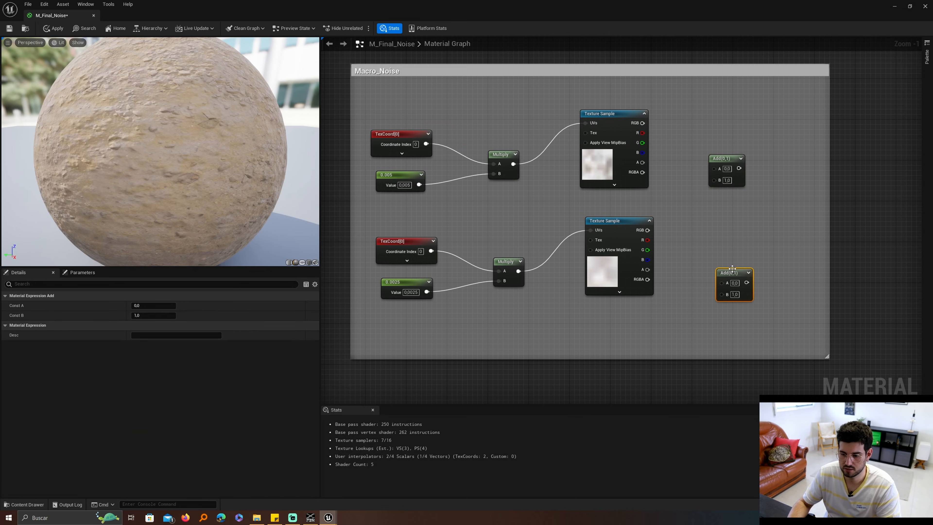
pyautogui.write('add')
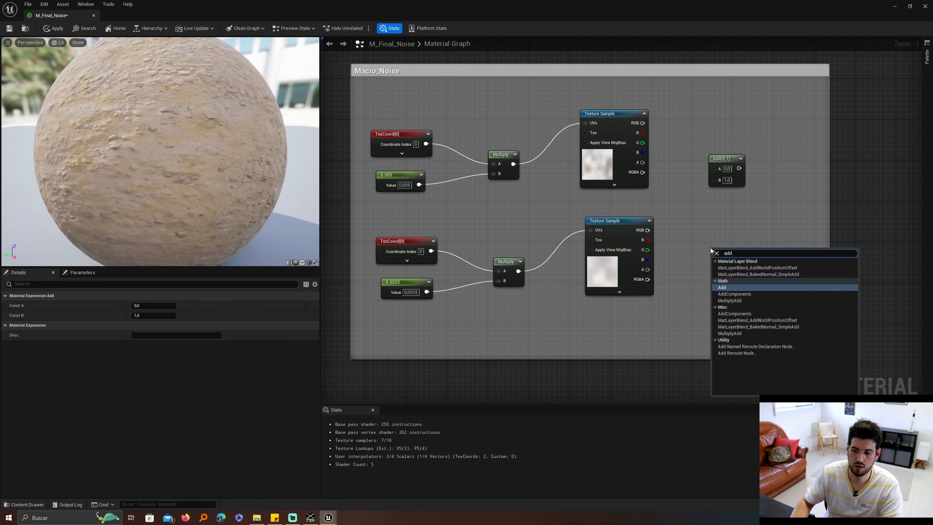
pyautogui.press('Return')
pyautogui.click(727, 180)
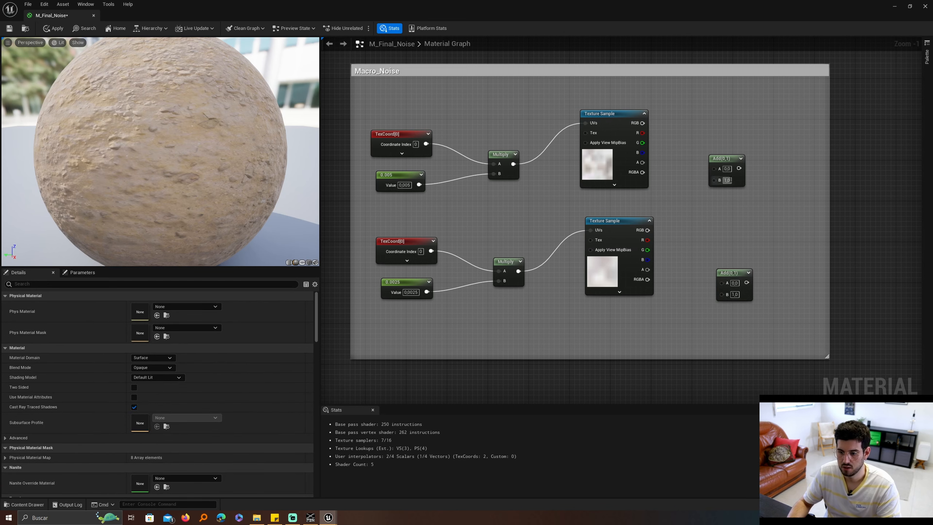
pyautogui.write('0.5')
pyautogui.click(735, 294)
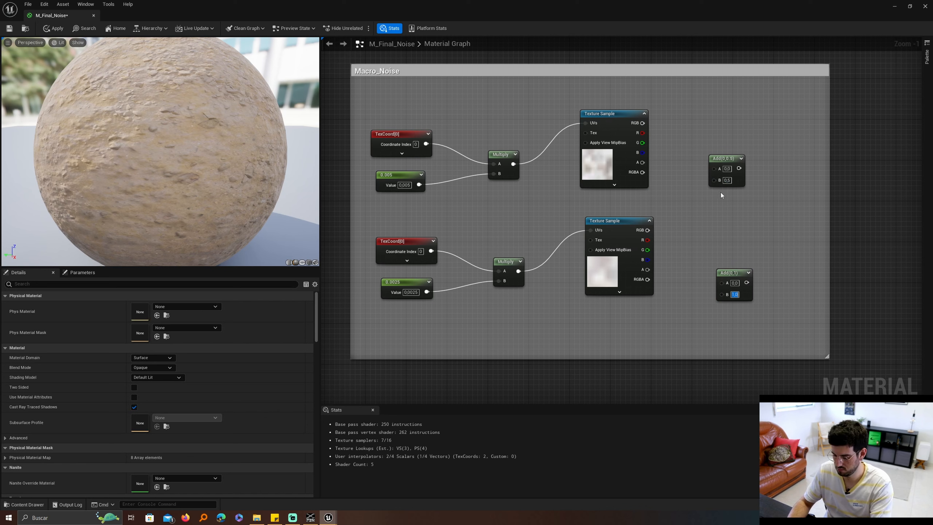
pyautogui.write('0.5')
pyautogui.press('Return')
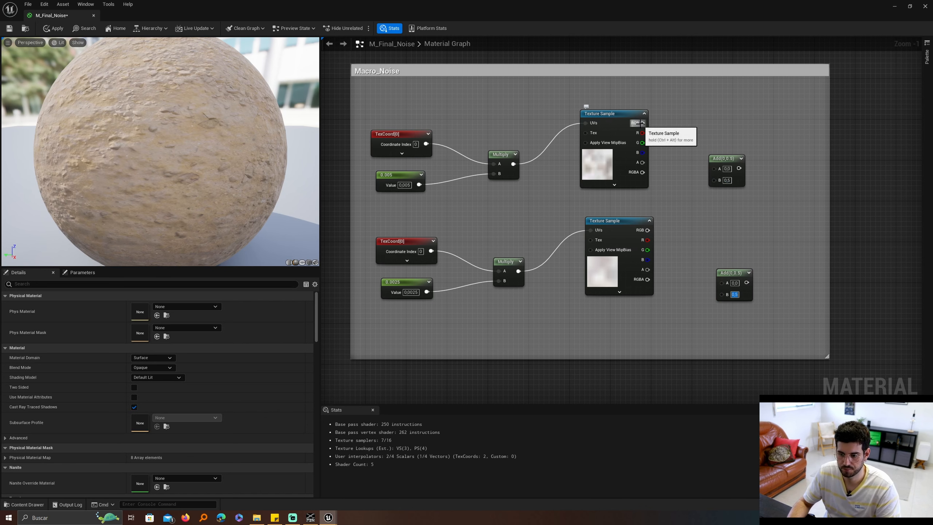
pyautogui.moveTo(642, 133); pyautogui.dragTo(715, 172)
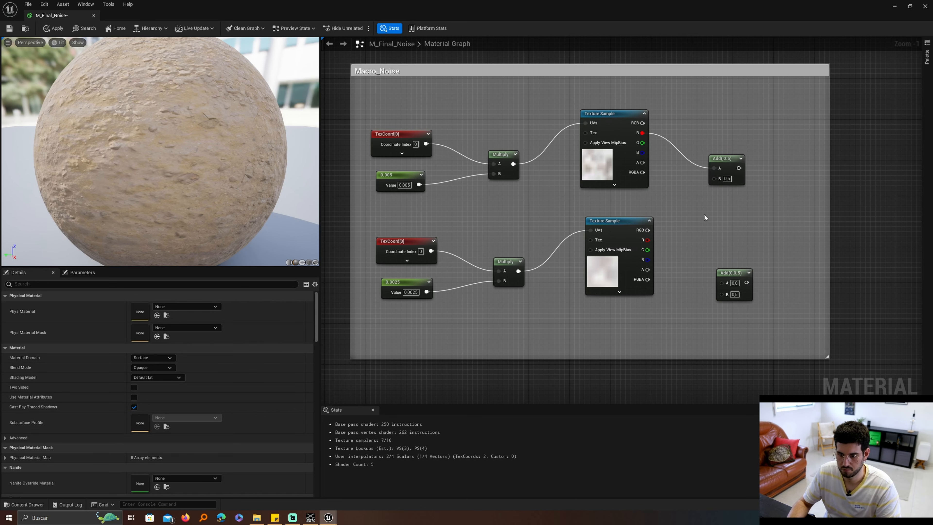
pyautogui.moveTo(647, 240); pyautogui.dragTo(725, 288)
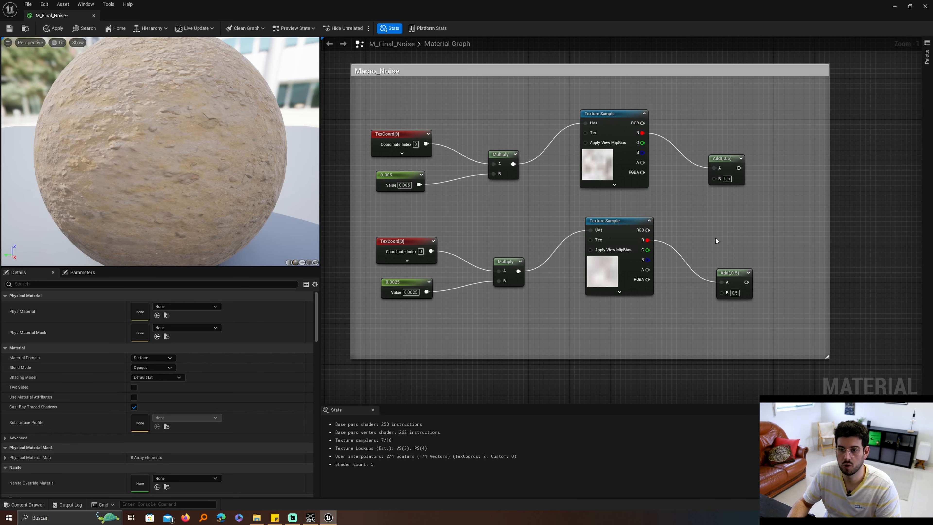
pyautogui.keyDown('alt'); pyautogui.click(642, 133); pyautogui.keyUp('alt')
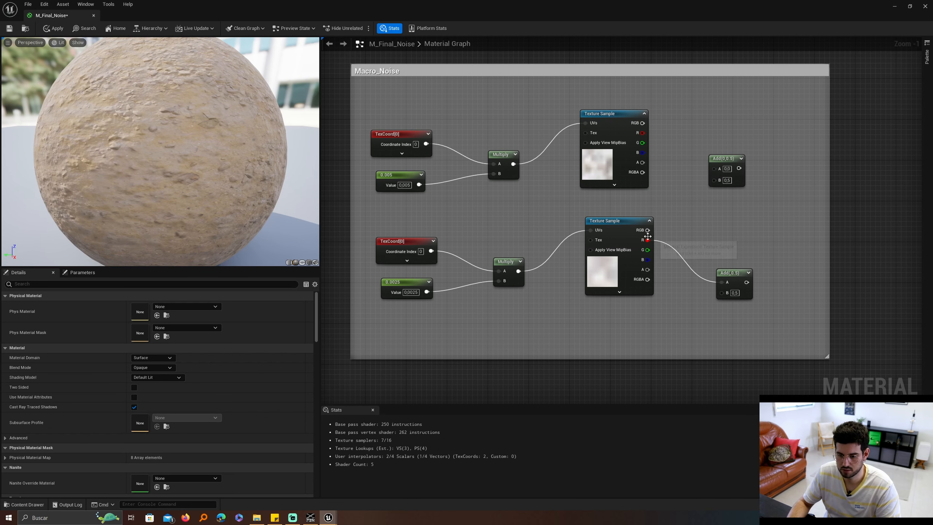
pyautogui.keyDown('alt'); pyautogui.click(647, 240); pyautogui.keyUp('alt')
# Step: Connect the green output of each Macro_Noise Texture Sample to input A of its Add node
pyautogui.moveTo(642, 143); pyautogui.dragTo(714, 168)
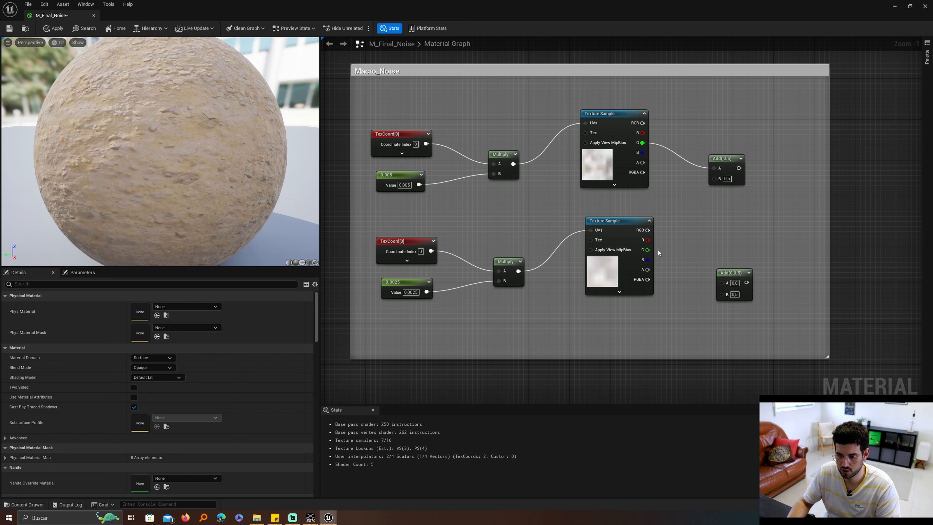
pyautogui.moveTo(647, 250); pyautogui.dragTo(722, 282)
pyautogui.moveTo(776, 233); pyautogui.dragTo(673, 232, button='right')
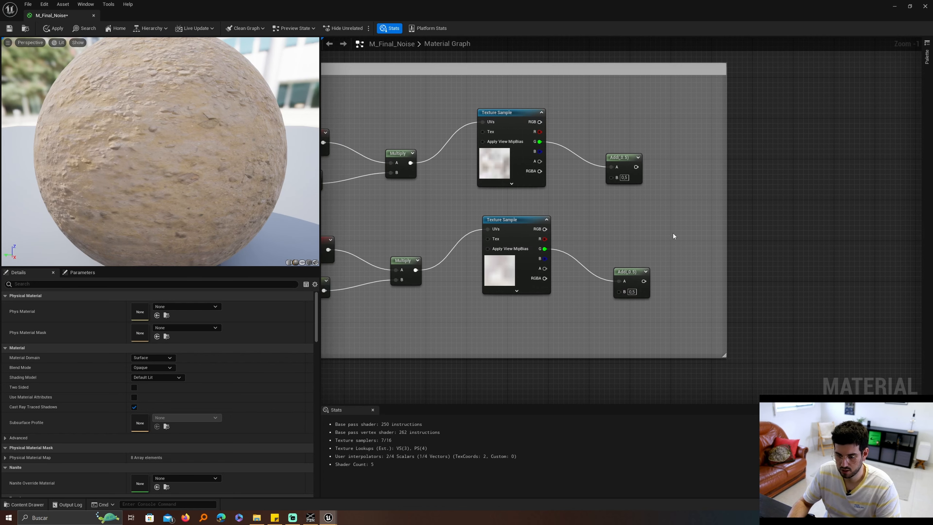
# Step: Multiply the two Add outputs together in a new Multiply node, tidy the three nodes and widen the Macro_Noise comment box
pyautogui.click(676, 236)
pyautogui.moveTo(636, 167); pyautogui.dragTo(614, 229)
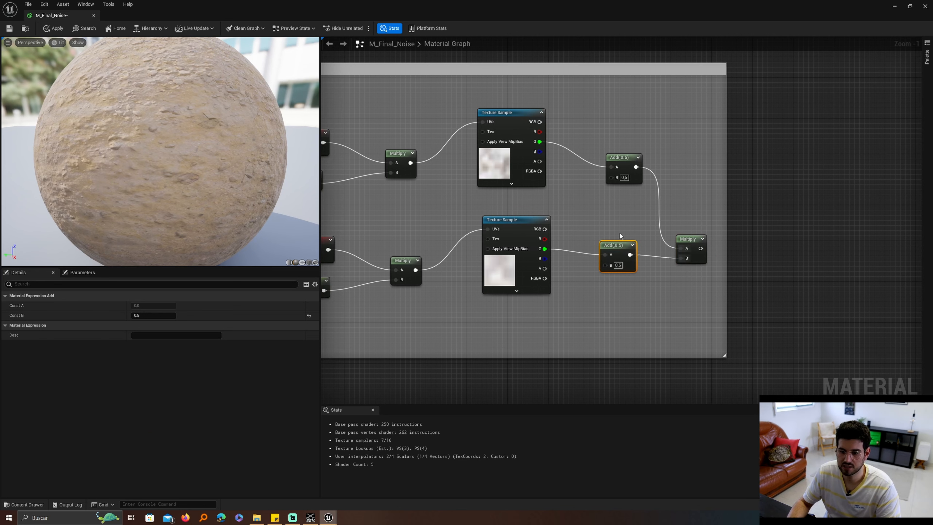
pyautogui.moveTo(629, 159); pyautogui.dragTo(618, 140)
pyautogui.moveTo(686, 241); pyautogui.dragTo(676, 180)
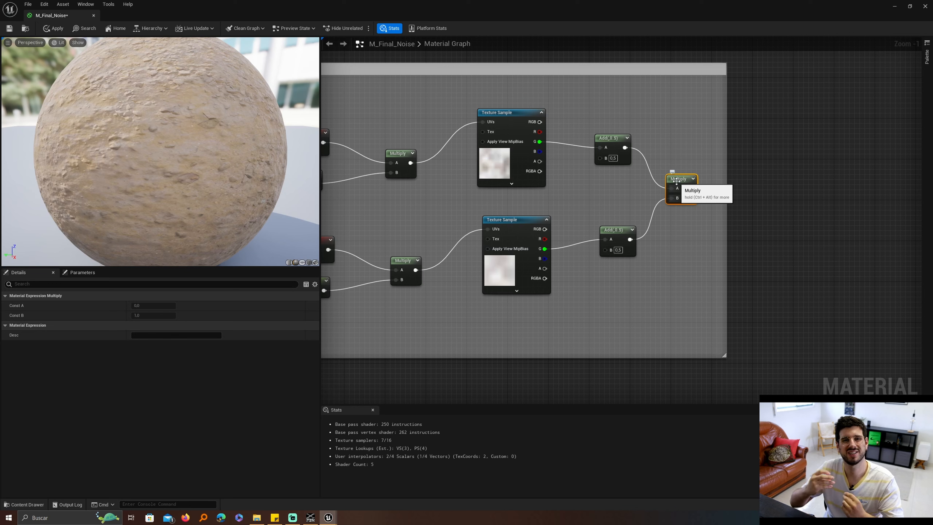
pyautogui.moveTo(725, 164); pyautogui.dragTo(813, 169)
# Step: Examine the Lerp node in the overall graph and the texture layers and Macro_Variation_Alpha group that feed it
pyautogui.scroll(-7, 775, 183)
pyautogui.scroll(4, 709, 238)
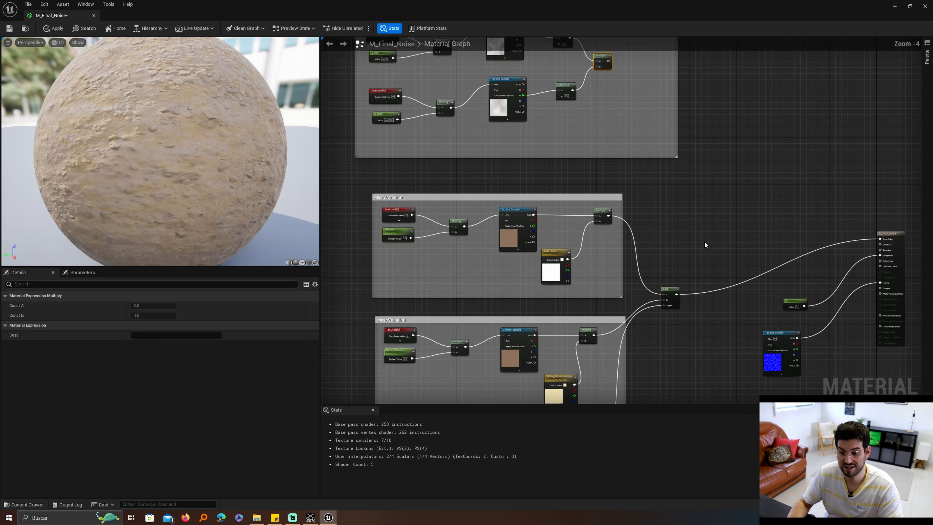
pyautogui.moveTo(702, 235); pyautogui.dragTo(652, 358)
pyautogui.scroll(-4, 684, 301)
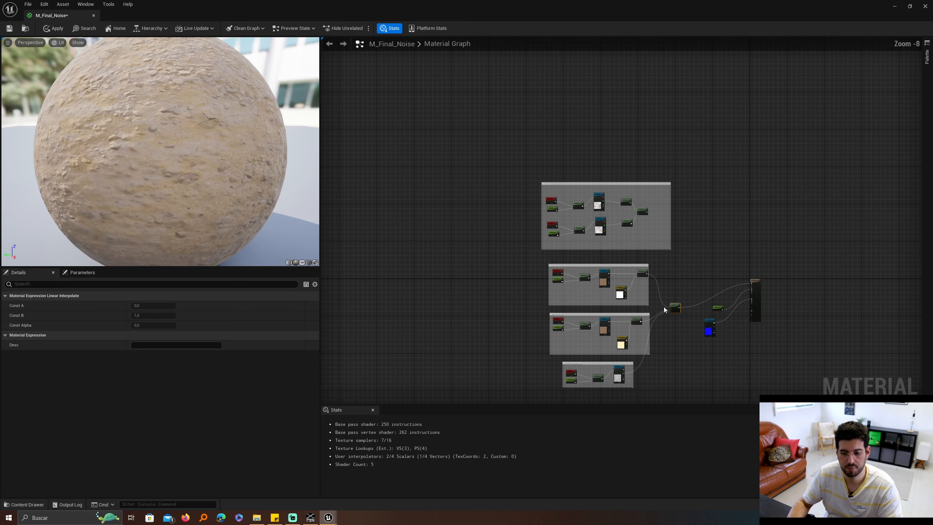
pyautogui.scroll(5, 596, 217)
pyautogui.moveTo(597, 217); pyautogui.dragTo(579, 230, button='right')
pyautogui.moveTo(698, 248); pyautogui.dragTo(664, 221, button='right')
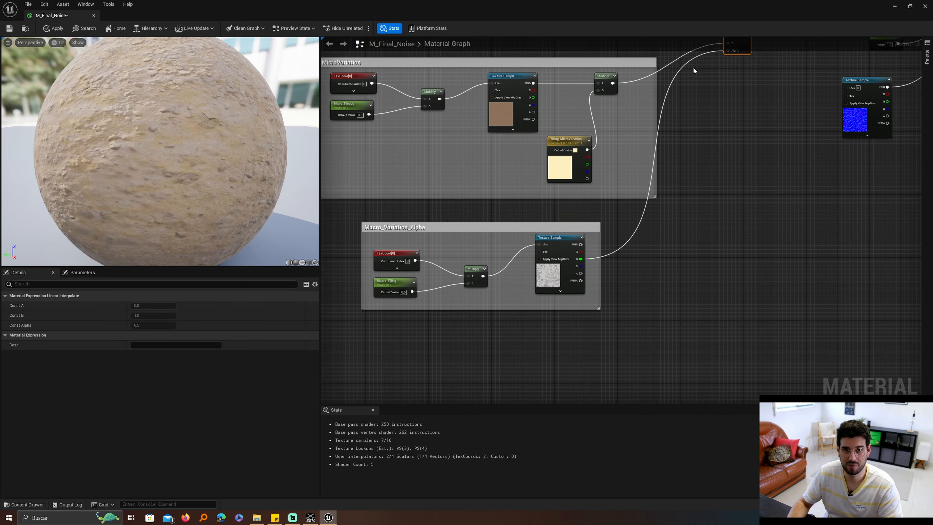
# Step: Add a Lerp node in Macro_Noise beyond the Multiply that combines the two noise samples
pyautogui.scroll(-4, 687, 198)
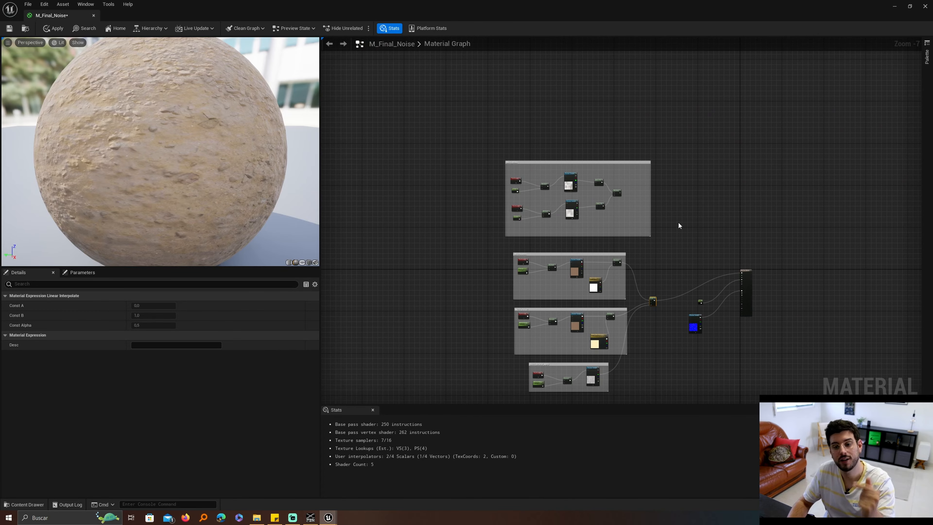
pyautogui.scroll(4, 677, 224)
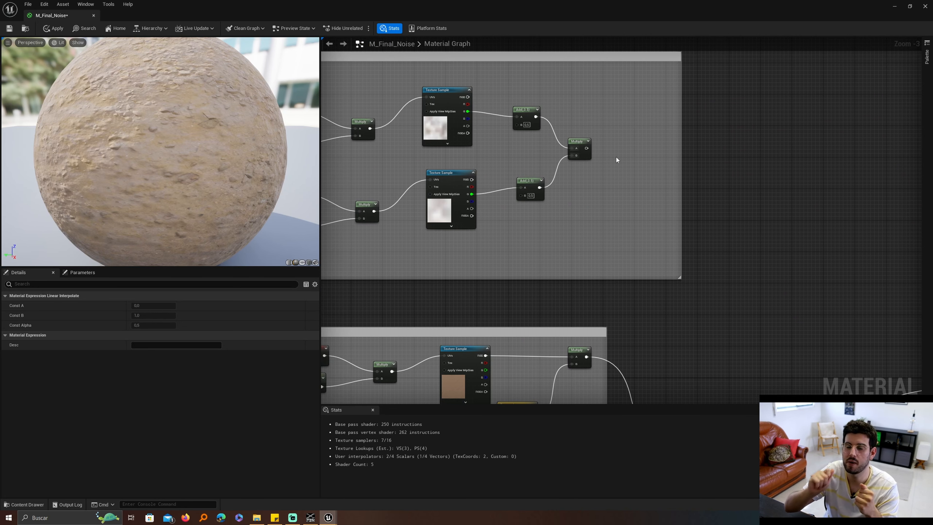
pyautogui.click(616, 158)
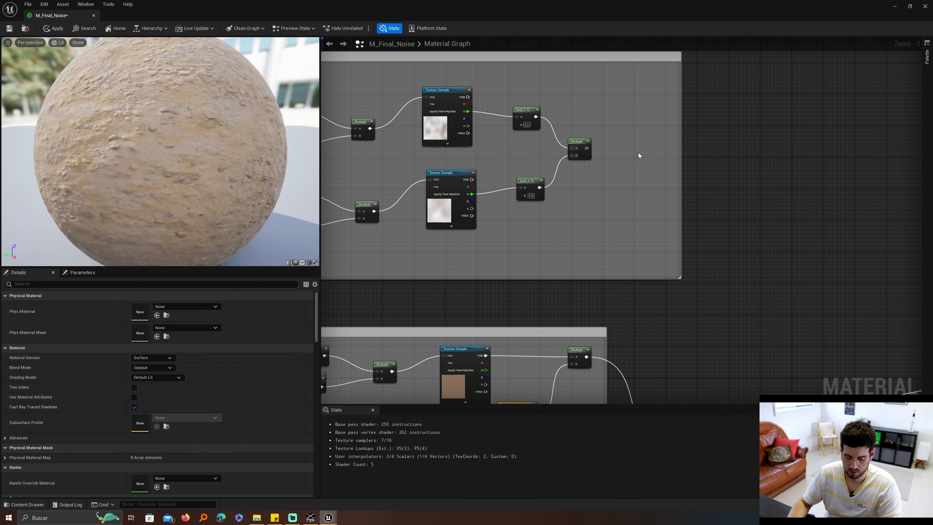
pyautogui.click(649, 133)
pyautogui.scroll(3, 649, 133)
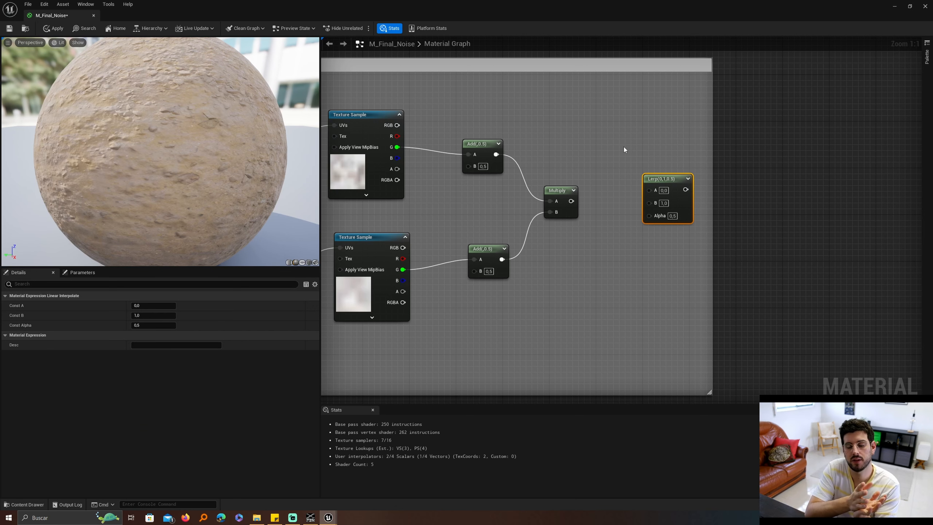
# Step: Create a scalar parameter named Cantidad_Ruido with default value 0.5 and connect it to input A of the new Lerp
pyautogui.click(612, 132)
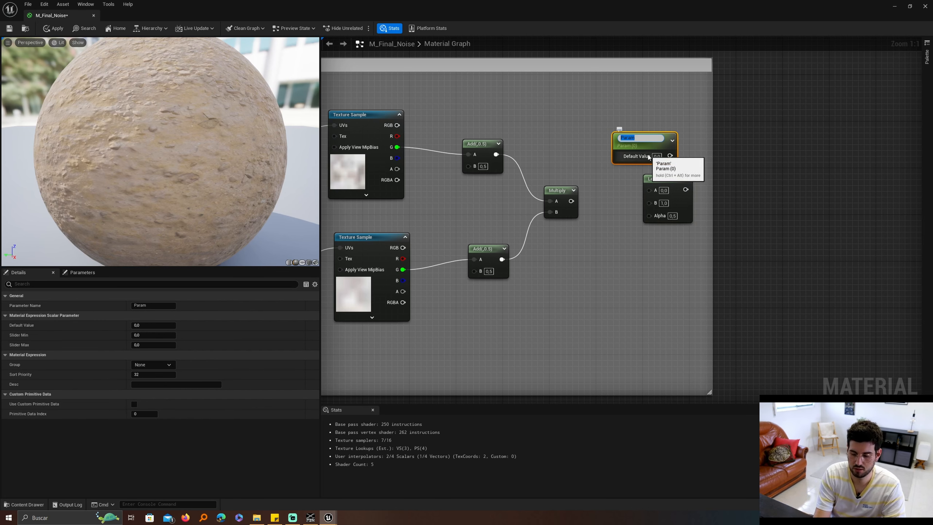
pyautogui.write('Cani')
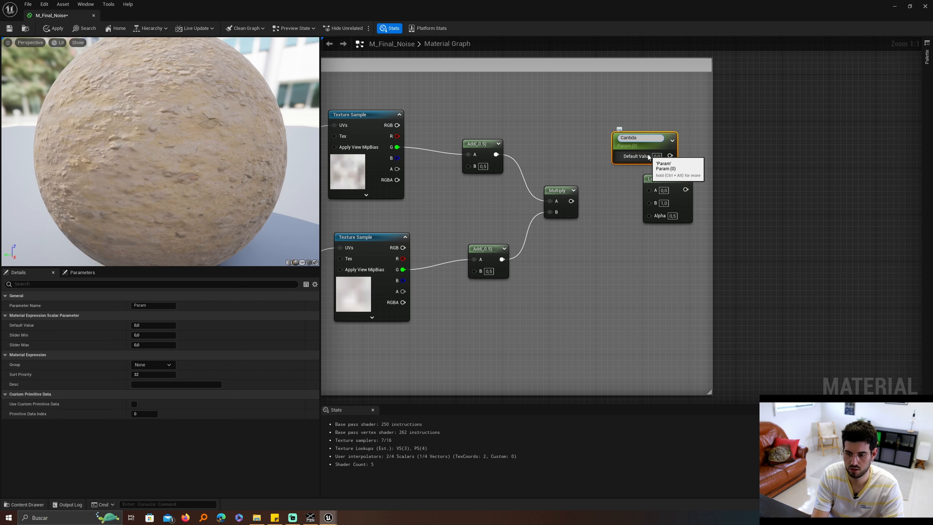
pyautogui.write('_Ruido')
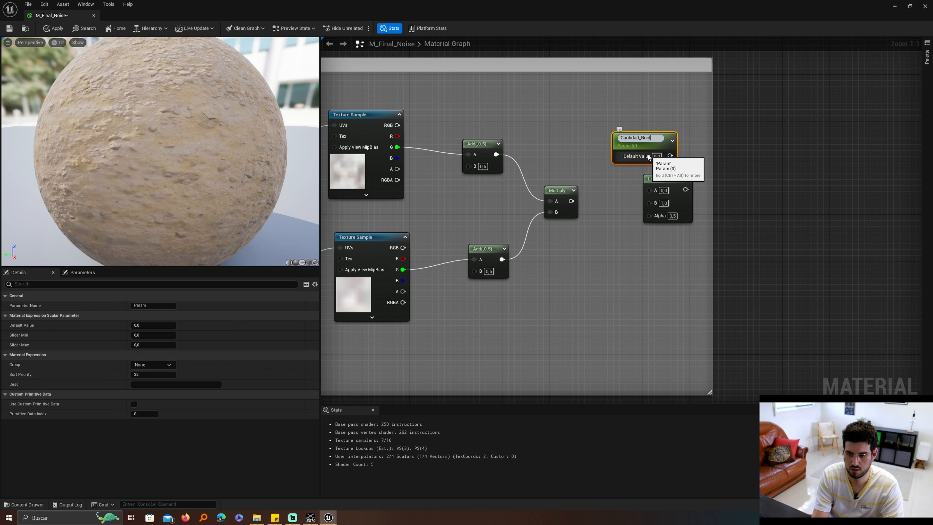
pyautogui.press('Return')
pyautogui.moveTo(654, 139); pyautogui.dragTo(620, 128)
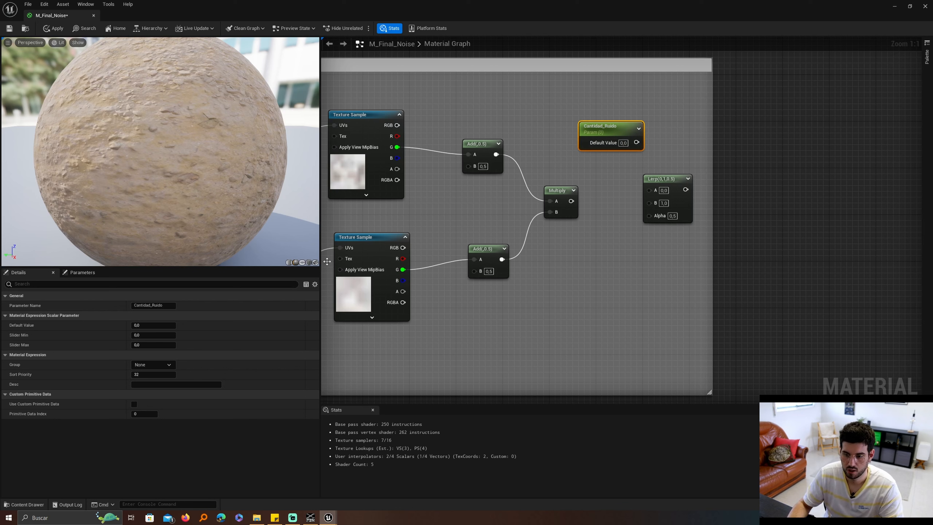
pyautogui.click(165, 326)
pyautogui.write('0')
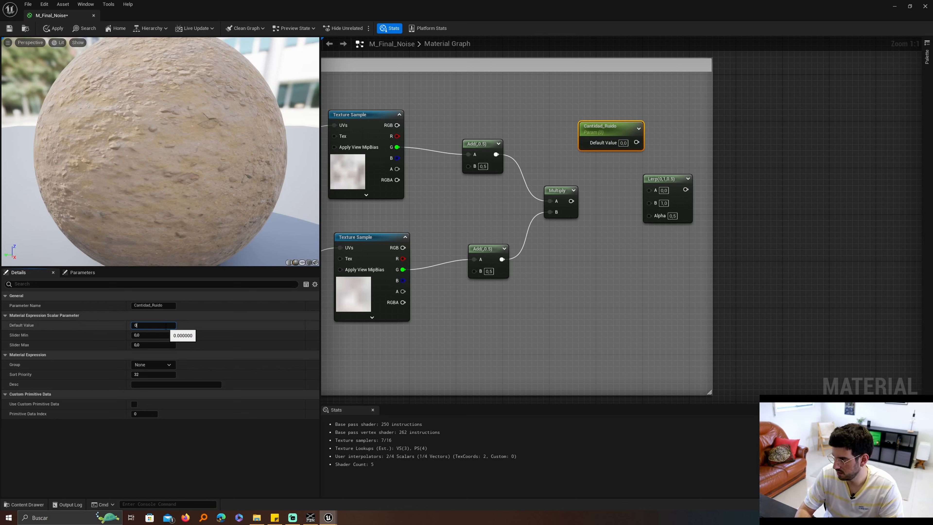
pyautogui.write(',5')
pyautogui.press('Return')
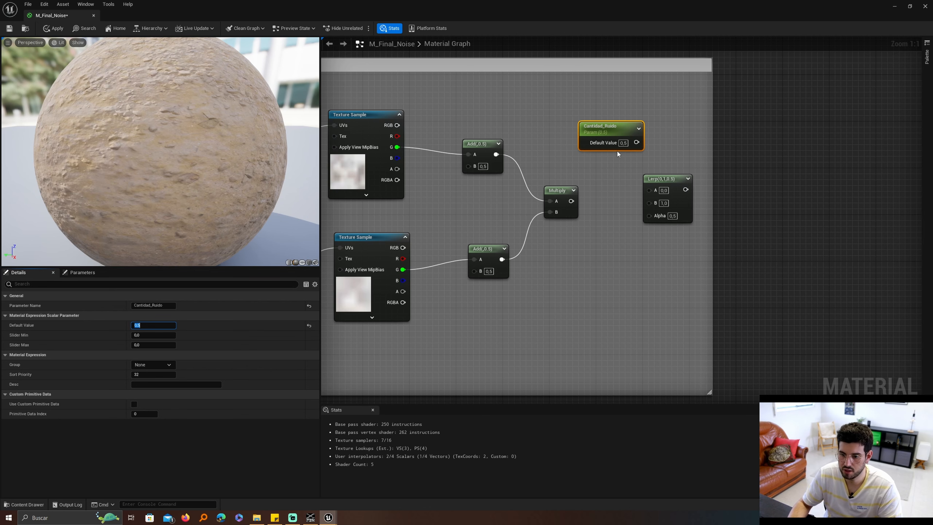
pyautogui.moveTo(634, 143); pyautogui.dragTo(649, 189)
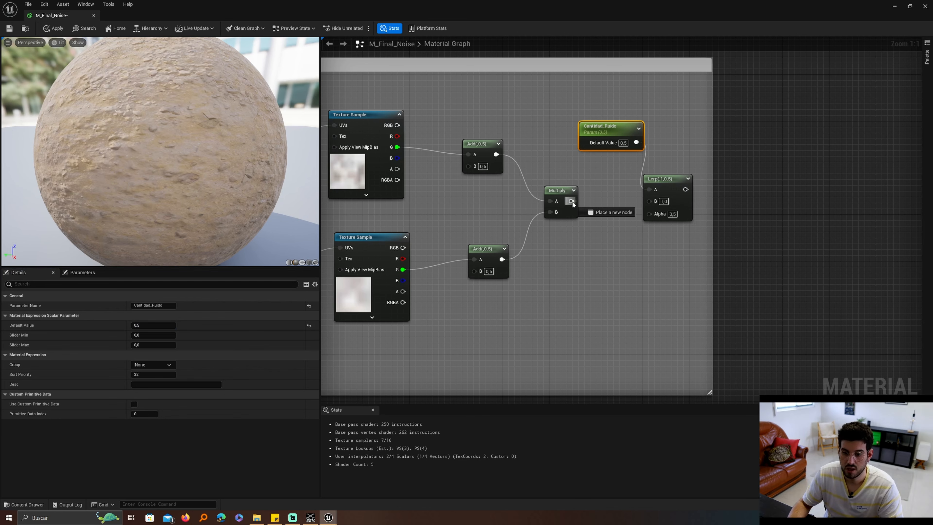
# Step: Examine the two Macro_Noise Texture Samples and the inputs feeding the Lerp that blends the texture layers
pyautogui.click(559, 198)
pyautogui.scroll(-4, 481, 181)
pyautogui.moveTo(441, 181); pyautogui.dragTo(558, 171, button='right')
pyautogui.scroll(3, 558, 171)
pyautogui.click(551, 167)
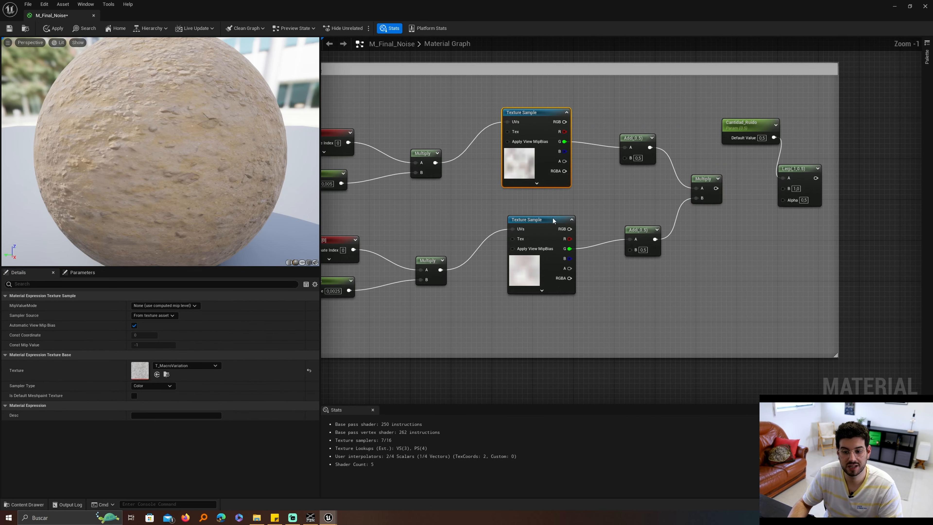
pyautogui.click(553, 218)
pyautogui.click(521, 158)
pyautogui.scroll(-6, 661, 181)
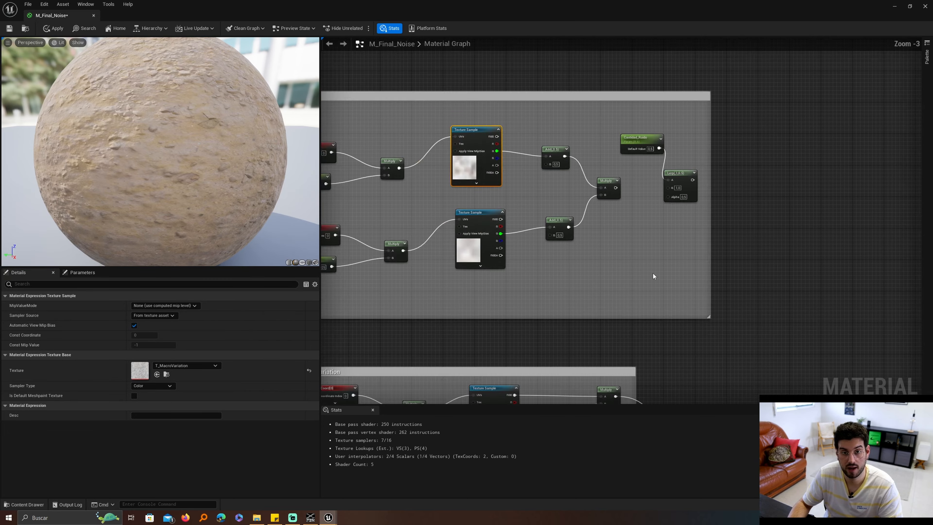
pyautogui.scroll(5, 648, 251)
pyautogui.moveTo(596, 118); pyautogui.dragTo(583, 338, button='right')
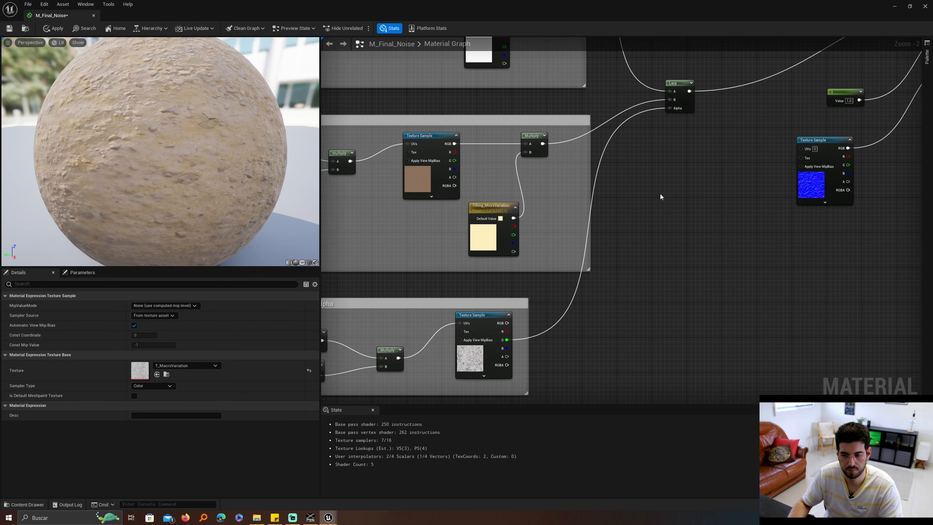
pyautogui.moveTo(660, 193); pyautogui.dragTo(662, 401, button='right')
pyautogui.moveTo(674, 169); pyautogui.dragTo(666, 358, button='right')
# Step: Connect the Macro_Noise Multiply output to the Alpha input of the new Lerp
pyautogui.moveTo(614, 232); pyautogui.dragTo(708, 84, button='right')
pyautogui.moveTo(628, 276); pyautogui.dragTo(610, 216, button='right')
pyautogui.moveTo(627, 196); pyautogui.dragTo(685, 206)
pyautogui.scroll(-1, 701, 255)
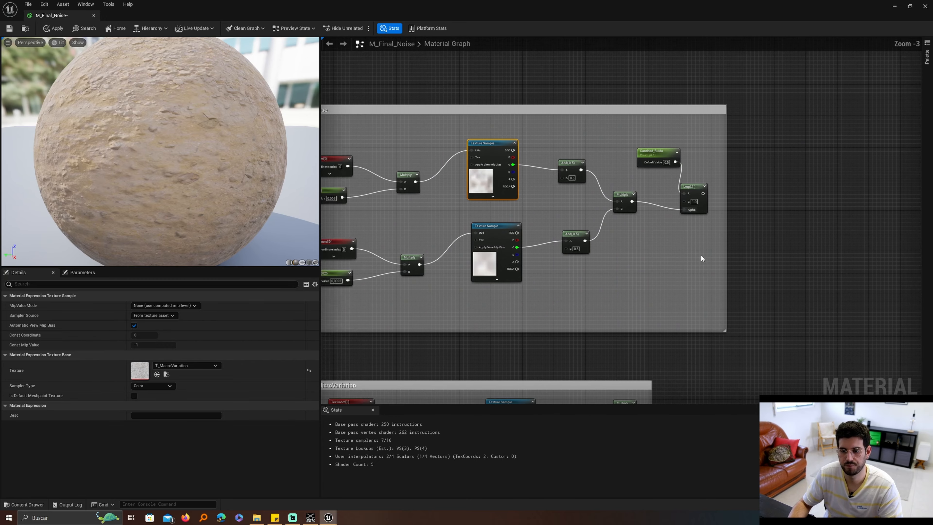
# Step: Multiply the Macro_Noise Lerp (A) with the texture-layer Lerp (B) in a new Multiply node and connect its output to Base Color
pyautogui.scroll(-1, 701, 256)
pyautogui.moveTo(701, 255); pyautogui.dragTo(603, 162, button='right')
pyautogui.scroll(-1, 603, 162)
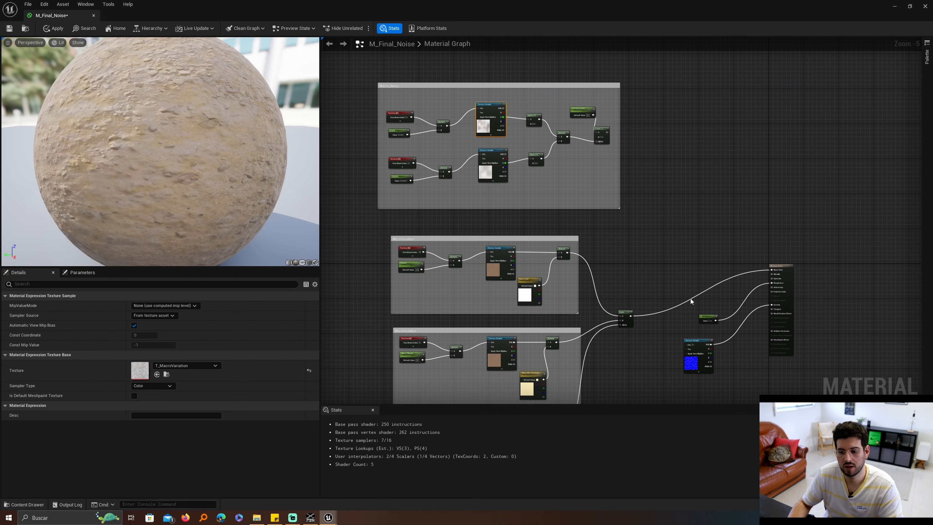
pyautogui.moveTo(620, 317); pyautogui.dragTo(636, 258)
pyautogui.click(637, 270)
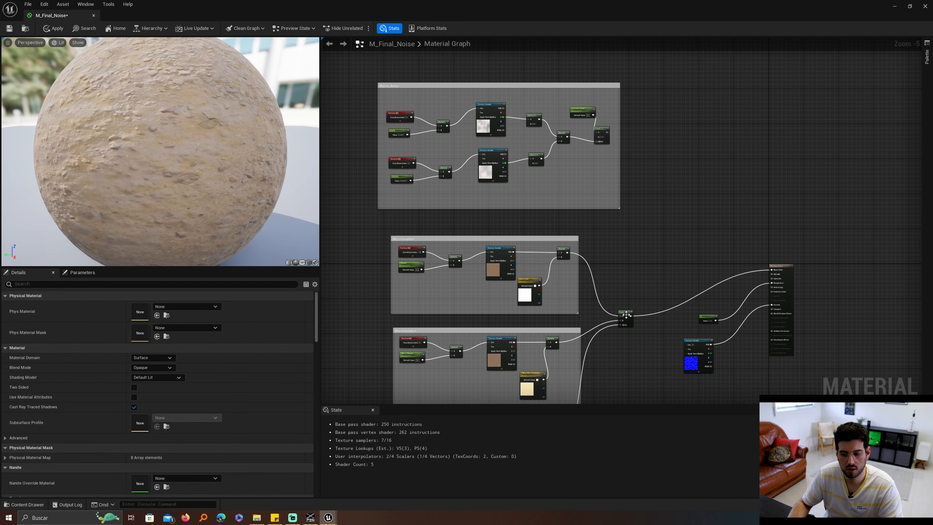
pyautogui.scroll(2, 702, 200)
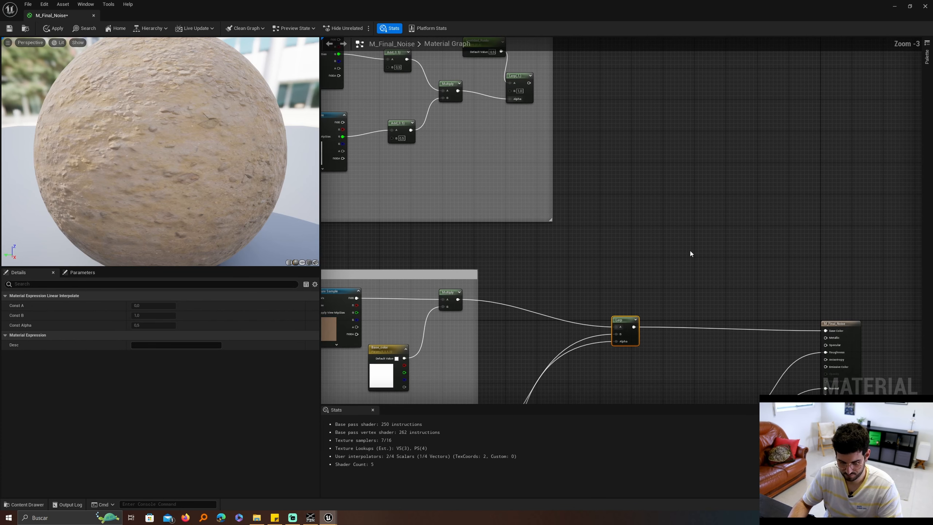
pyautogui.click(691, 272)
pyautogui.moveTo(529, 83); pyautogui.dragTo(695, 281)
pyautogui.scroll(3, 668, 319)
pyautogui.moveTo(617, 330); pyautogui.dragTo(825, 335)
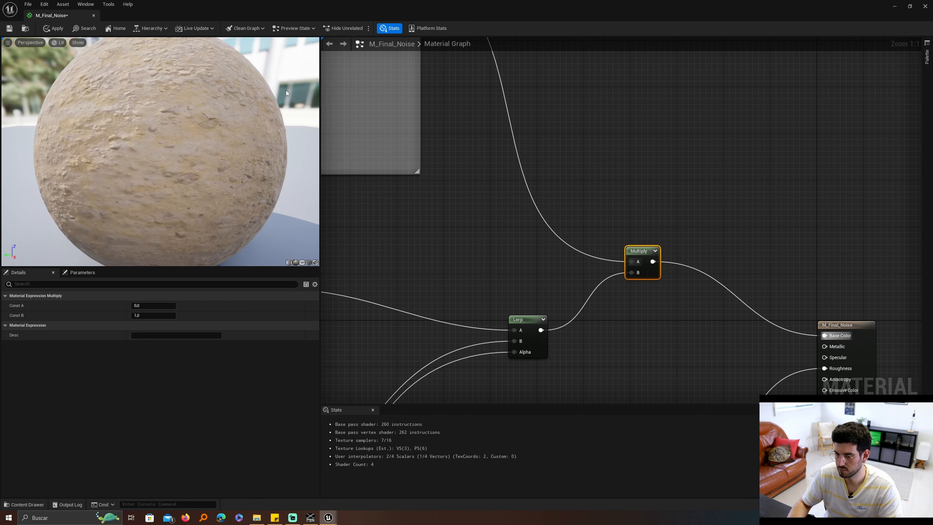
# Step: Save the M_Final_Noise material and close its editor
pyautogui.hotkey('ctrl', 's')
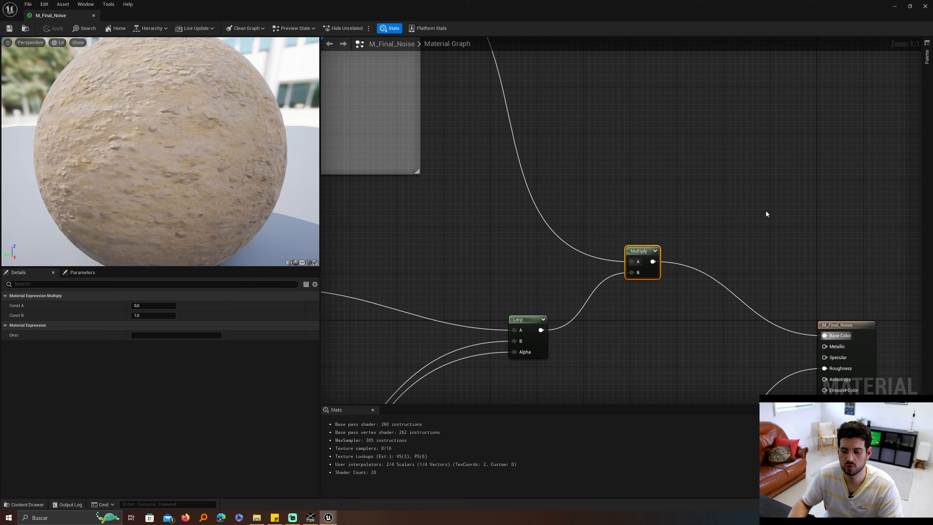
pyautogui.scroll(-8, 765, 210)
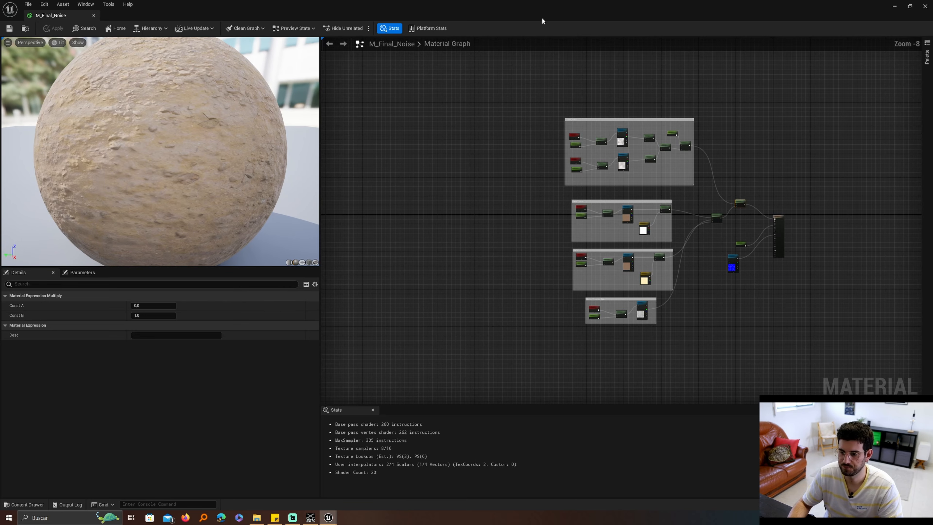
pyautogui.click(925, 7)
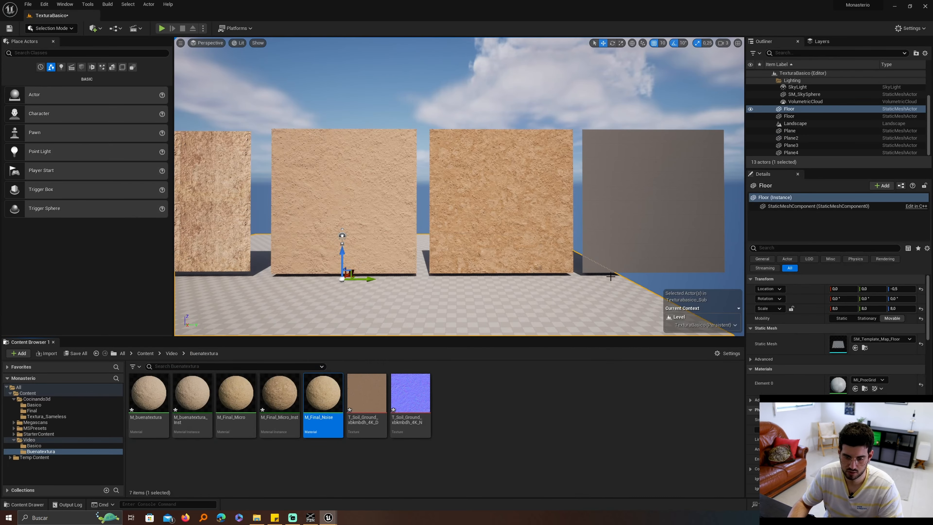
# Step: Create a material instance from M_Final_Noise and apply it to the plain grey plane
pyautogui.rightClick(327, 408)
pyautogui.click(388, 266)
pyautogui.press('Return')
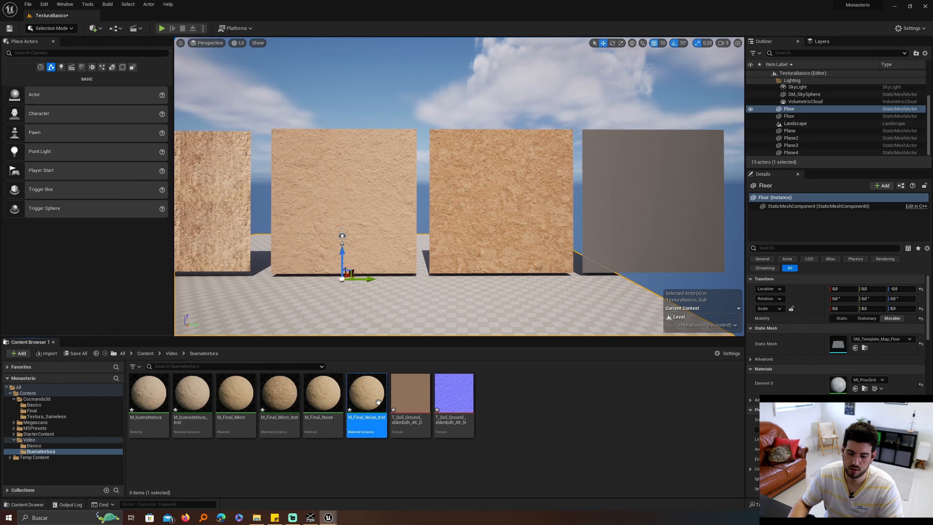
pyautogui.moveTo(379, 402); pyautogui.dragTo(624, 239)
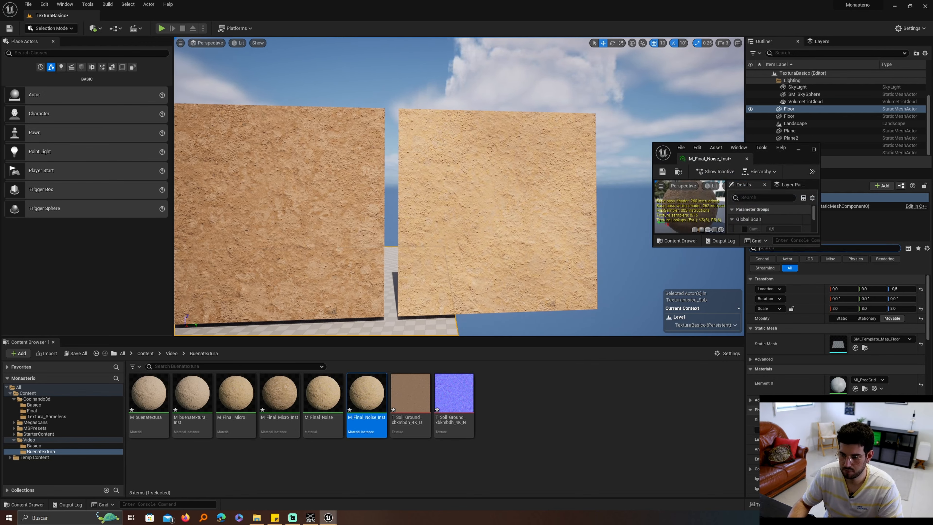
# Step: Override the micro-variation colour in the M_Final_Noise instance with a darker brown, RGB 0.28125, 0.200147, 0.067966
pyautogui.moveTo(720, 247); pyautogui.dragTo(718, 405)
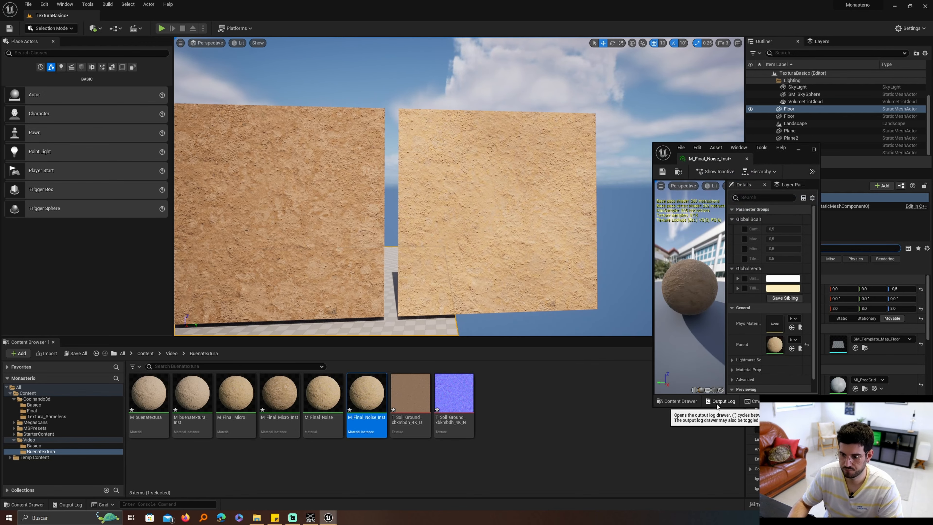
pyautogui.click(743, 288)
pyautogui.click(784, 288)
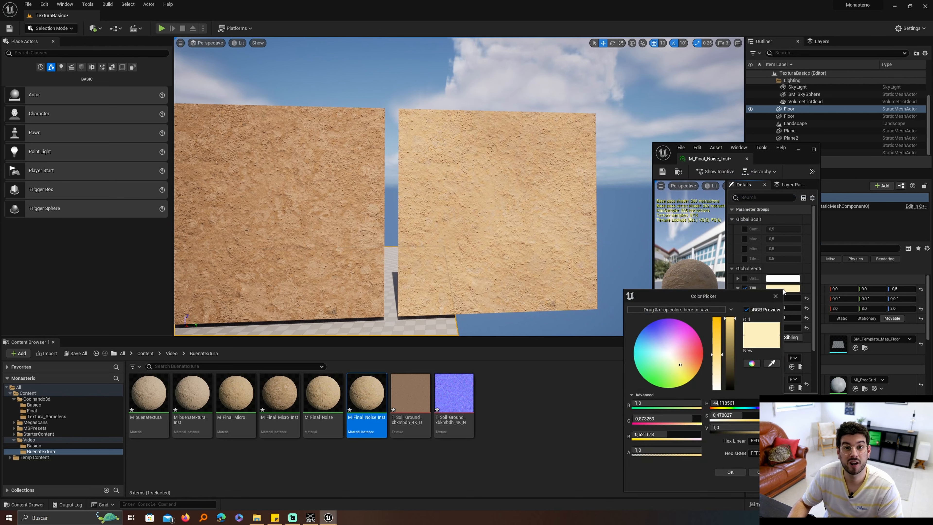
pyautogui.moveTo(698, 367)
pyautogui.mouseDown()
pyautogui.moveTo(681, 367)
pyautogui.moveTo(689, 369)
pyautogui.mouseUp()
pyautogui.moveTo(730, 331); pyautogui.dragTo(732, 370)
pyautogui.click(730, 472)
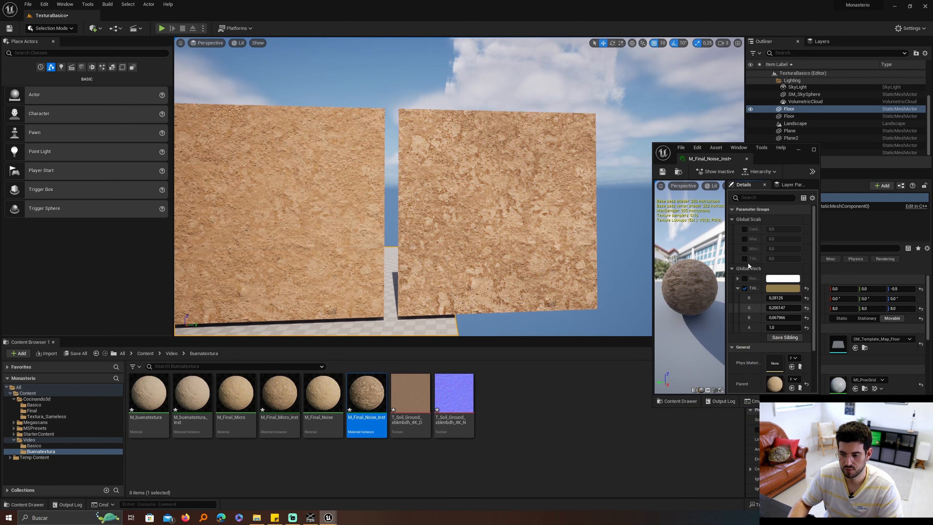
# Step: Enable the Cantidad_Ruido, Macro_Tilling, Micro_Tileado and Tileado overrides, widen the instance window and set Cantidad_Ruido to about 0.12
pyautogui.click(744, 229)
pyautogui.click(744, 239)
pyautogui.click(744, 249)
pyautogui.click(744, 258)
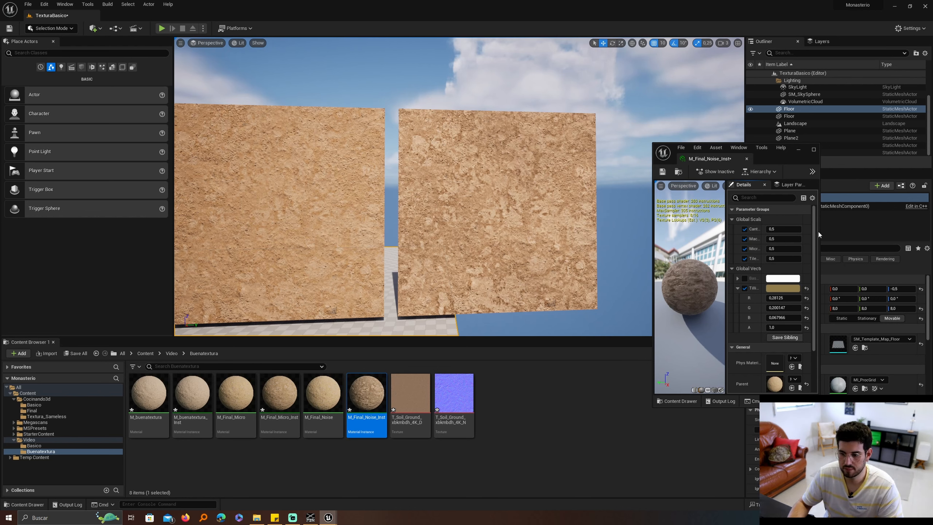
pyautogui.moveTo(820, 231); pyautogui.dragTo(920, 229)
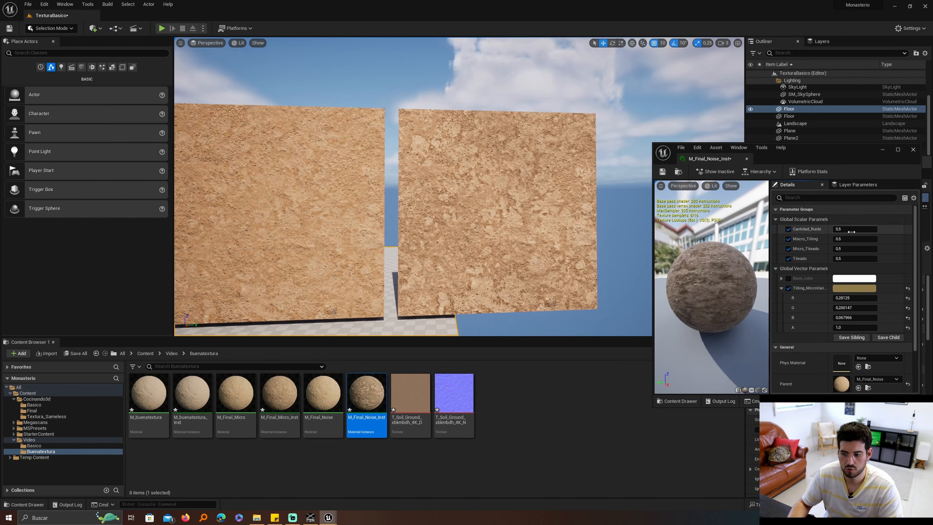
pyautogui.moveTo(851, 232); pyautogui.dragTo(879, 229)
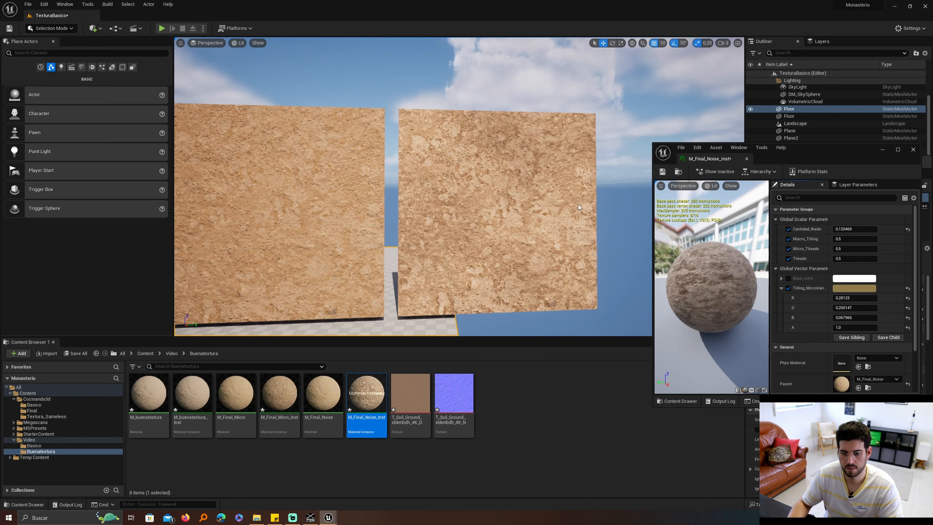
# Step: Compare the plane using the noise material with the neighbouring textured planes from farther away
pyautogui.press('s')
pyautogui.moveTo(460, 206); pyautogui.dragTo(397, 215, button='right')
pyautogui.press('w')
pyautogui.press('d')
pyautogui.moveTo(419, 161); pyautogui.dragTo(428, 161, button='right')
pyautogui.click(419, 161)
pyautogui.moveTo(546, 131); pyautogui.dragTo(545, 132, button='right')
pyautogui.press('d')
pyautogui.click(545, 132)
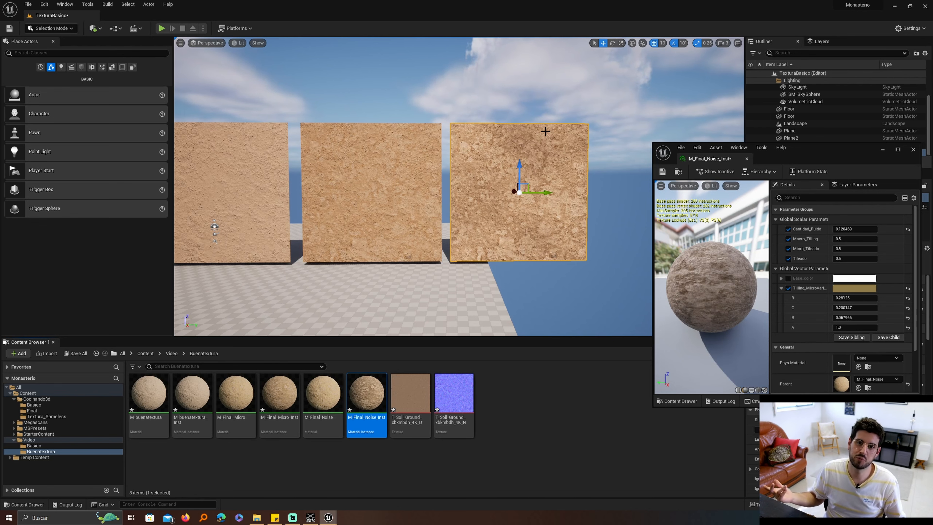
pyautogui.moveTo(475, 269); pyautogui.dragTo(464, 284)
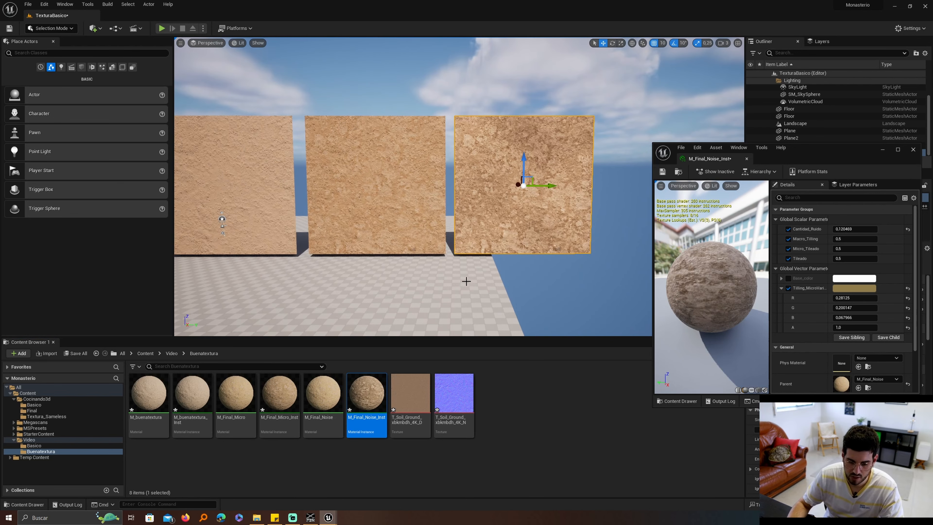
# Step: Duplicate the M_Final_Noise material and name the copy M_Final_Distance
pyautogui.click(323, 397)
pyautogui.rightClick(331, 404)
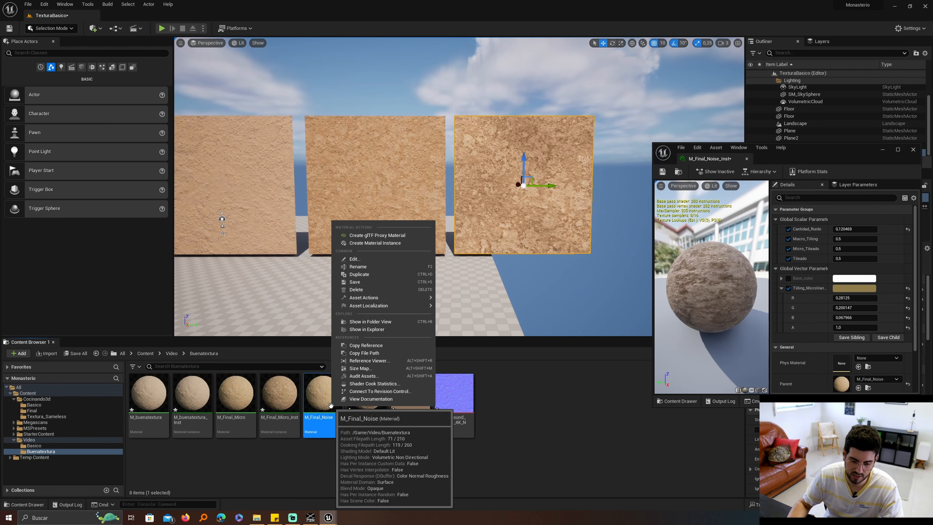
pyautogui.click(412, 274)
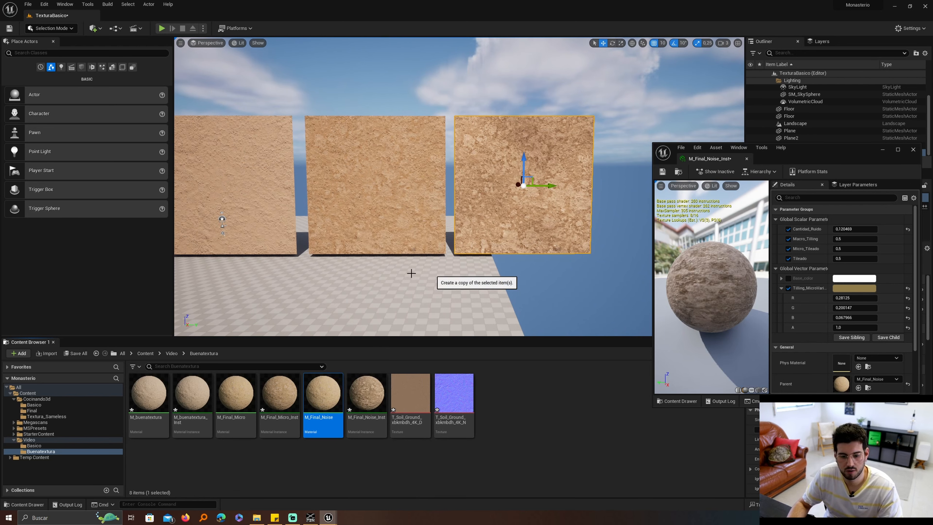
pyautogui.write('M')
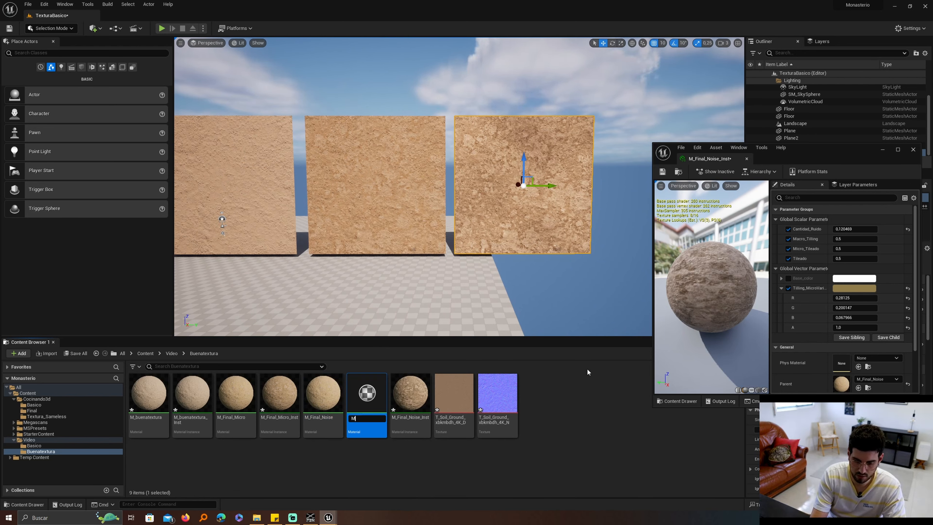
pyautogui.write('_Finak')
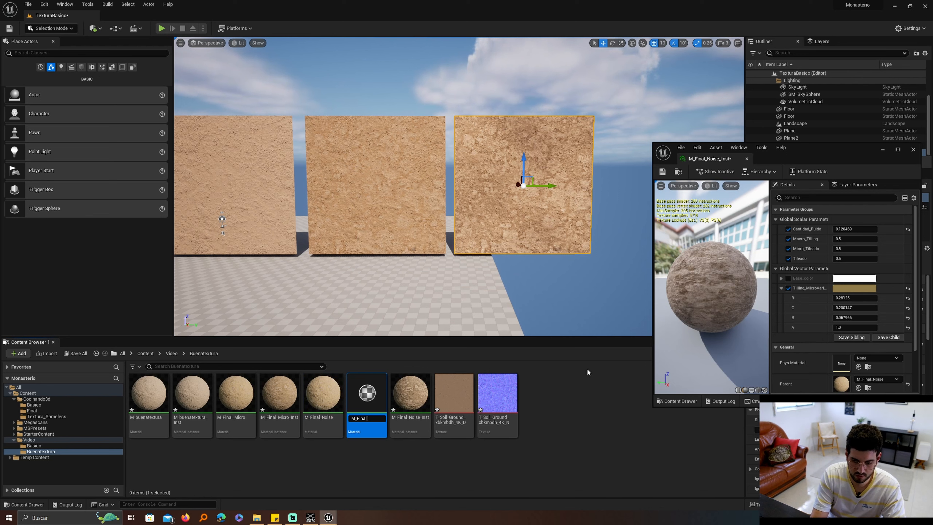
pyautogui.write('_')
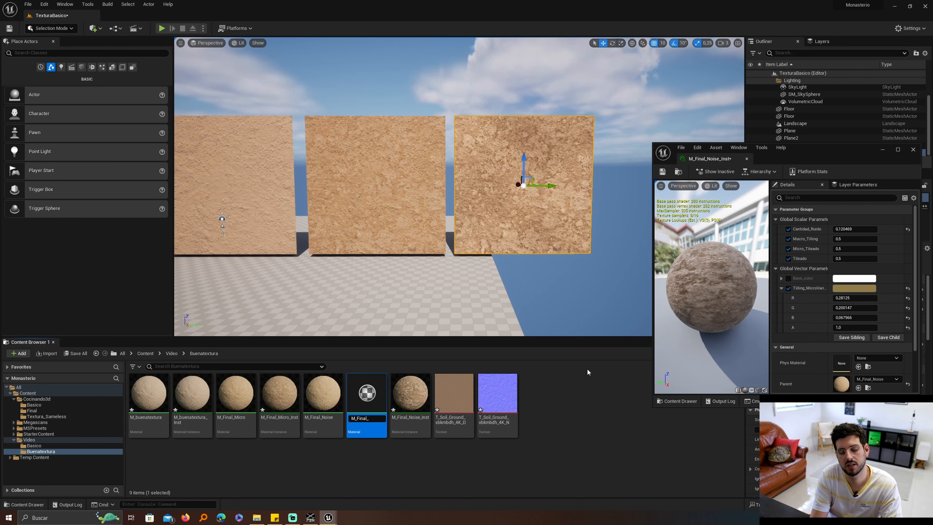
pyautogui.write('Distance')
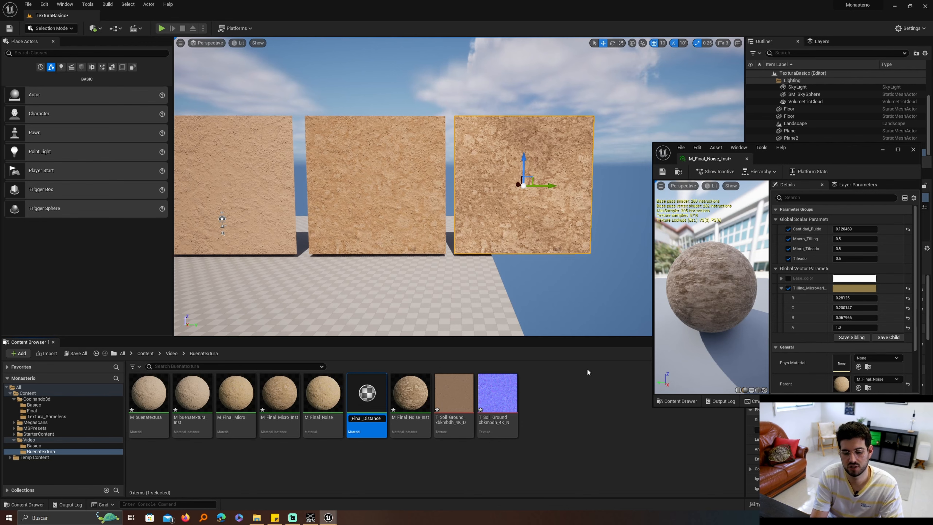
pyautogui.press('Return')
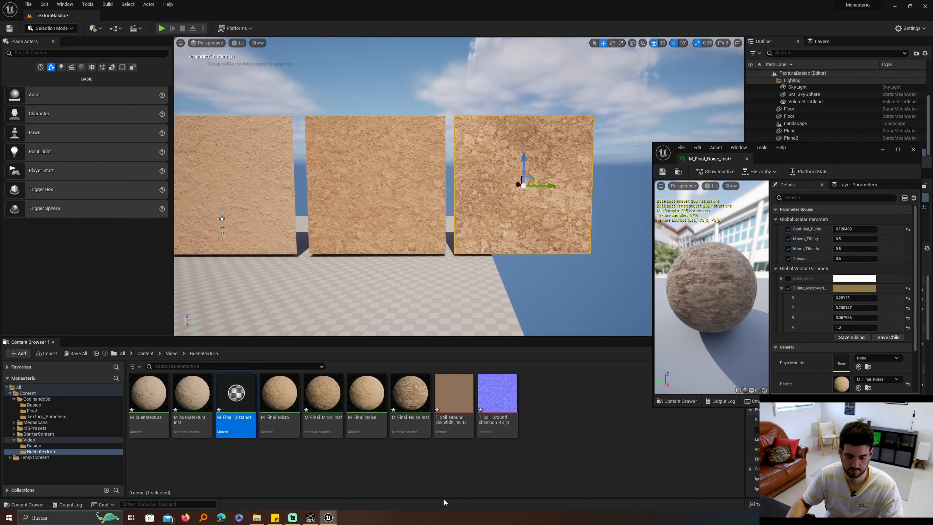
# Step: Open the M_Final_Distance material and wrap its two MicroVariation groups and the Macro_Variation_Alpha group in one comment box
pyautogui.doubleClick(248, 404)
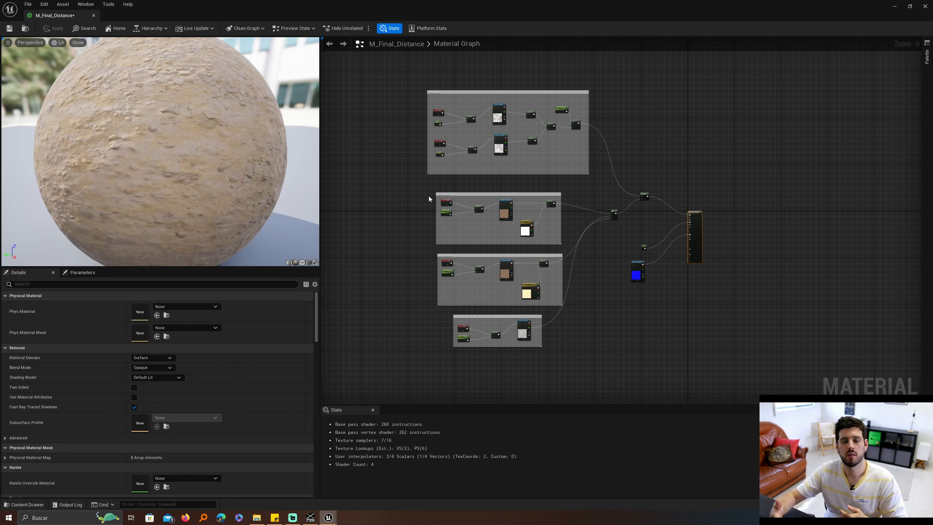
pyautogui.scroll(3, 428, 198)
pyautogui.scroll(-3, 415, 146)
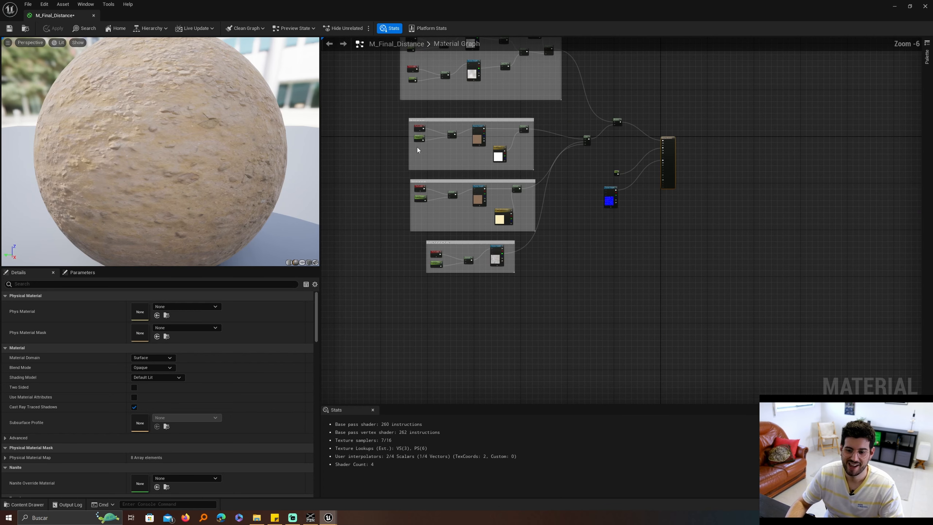
pyautogui.scroll(2, 399, 126)
pyautogui.scroll(-2, 383, 105)
pyautogui.moveTo(424, 121); pyautogui.dragTo(519, 271)
pyautogui.moveTo(518, 271); pyautogui.dragTo(577, 280, button='right')
pyautogui.press('c')
pyautogui.scroll(1, 565, 221)
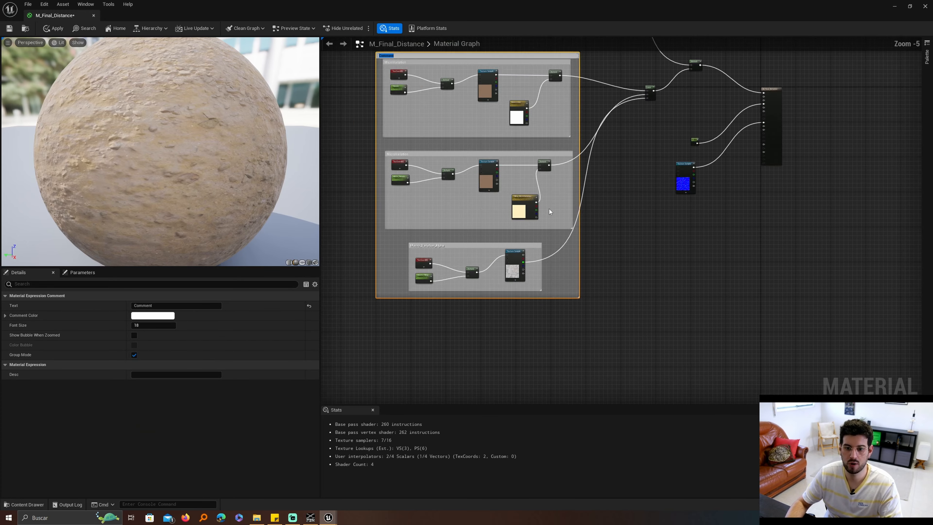
# Step: Name the comment box around the three variation groups Distance_Near
pyautogui.scroll(1, 442, 91)
pyautogui.moveTo(374, 48); pyautogui.dragTo(456, 155, button='right')
pyautogui.doubleClick(456, 155)
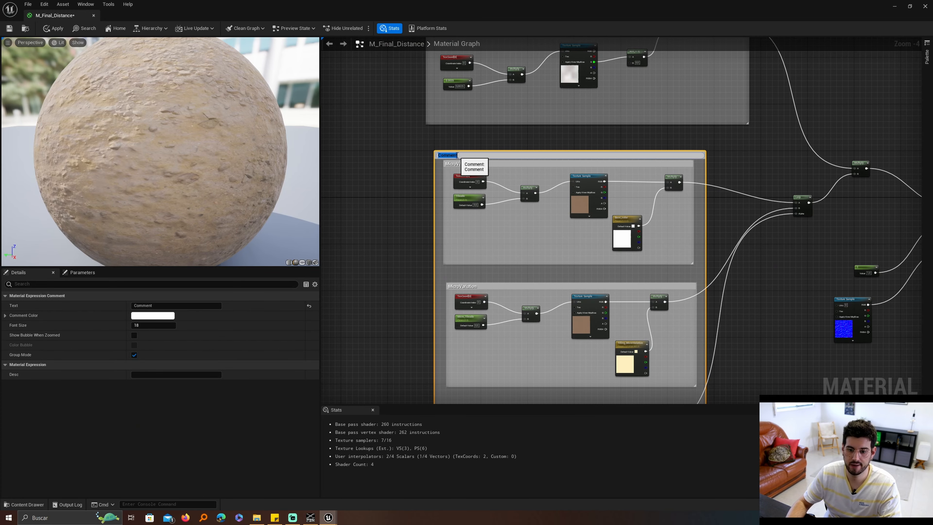
pyautogui.write('Dist')
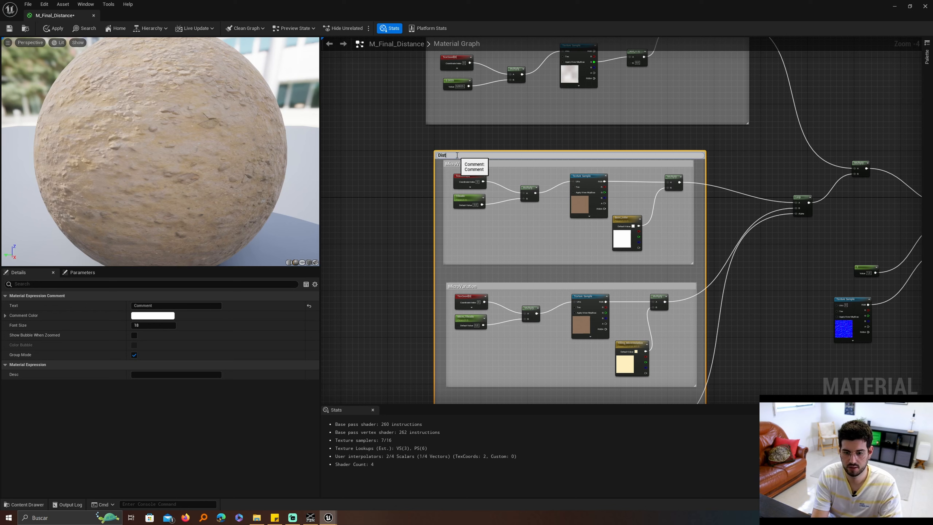
pyautogui.write('ance_Near')
pyautogui.press('Return')
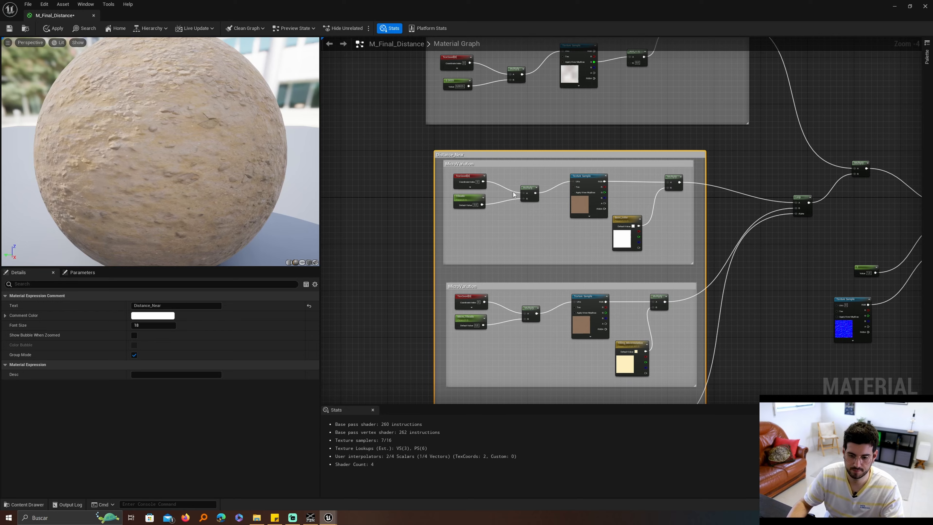
pyautogui.scroll(-3, 626, 147)
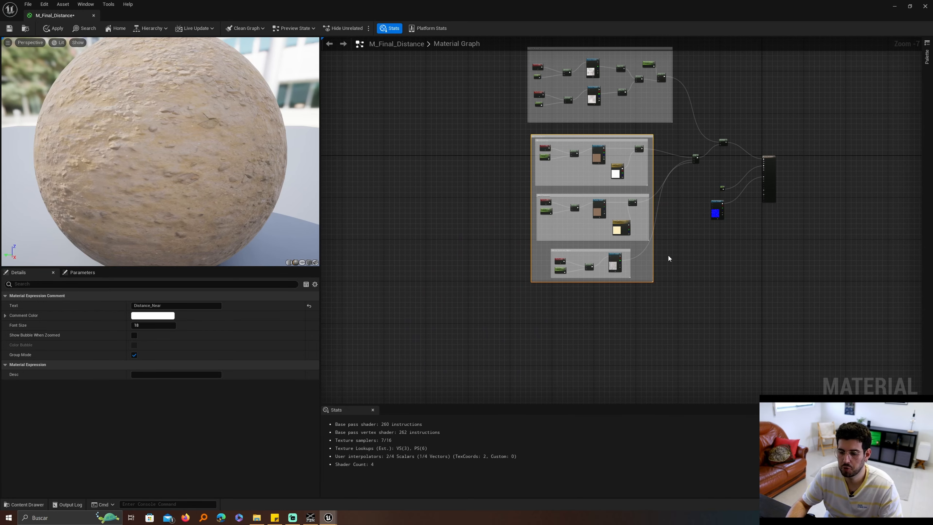
pyautogui.moveTo(681, 299); pyautogui.dragTo(508, 136)
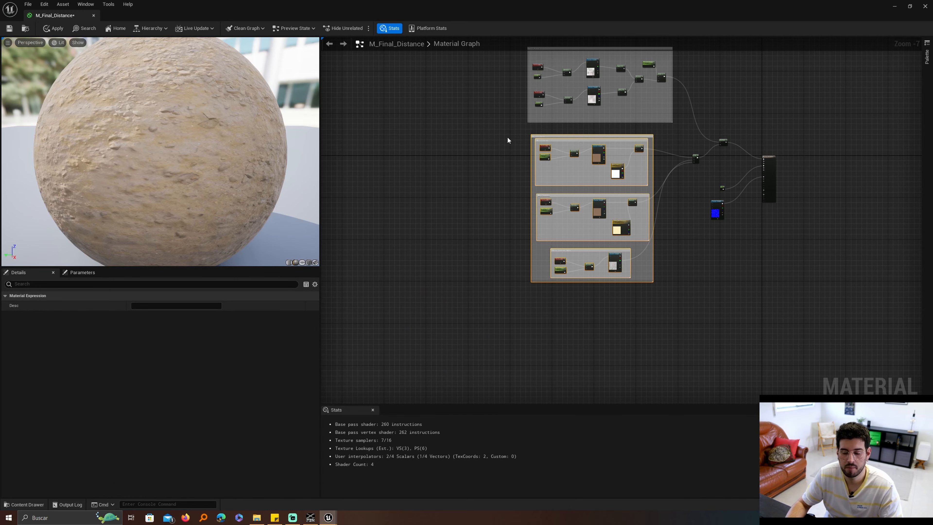
pyautogui.scroll(-2, 735, 220)
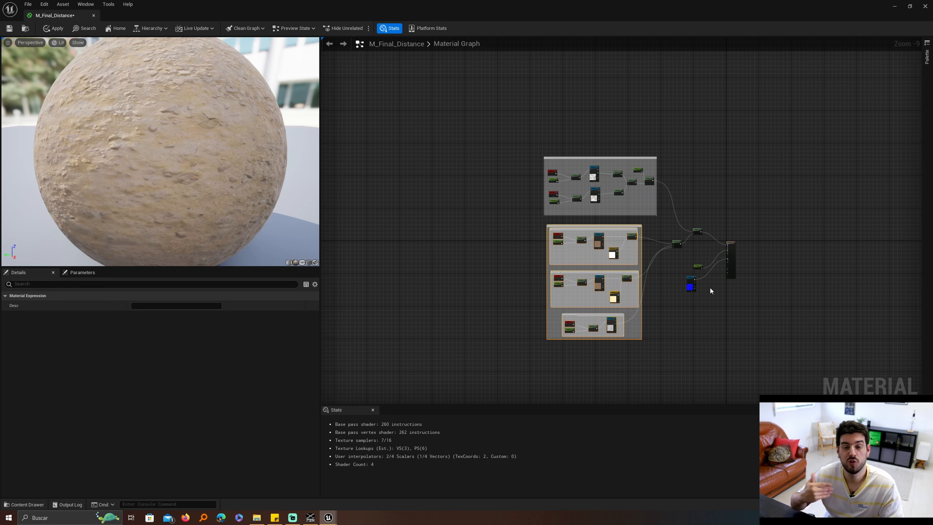
pyautogui.hotkey('ctrl', 'c')
pyautogui.hotkey('ctrl', 'v')
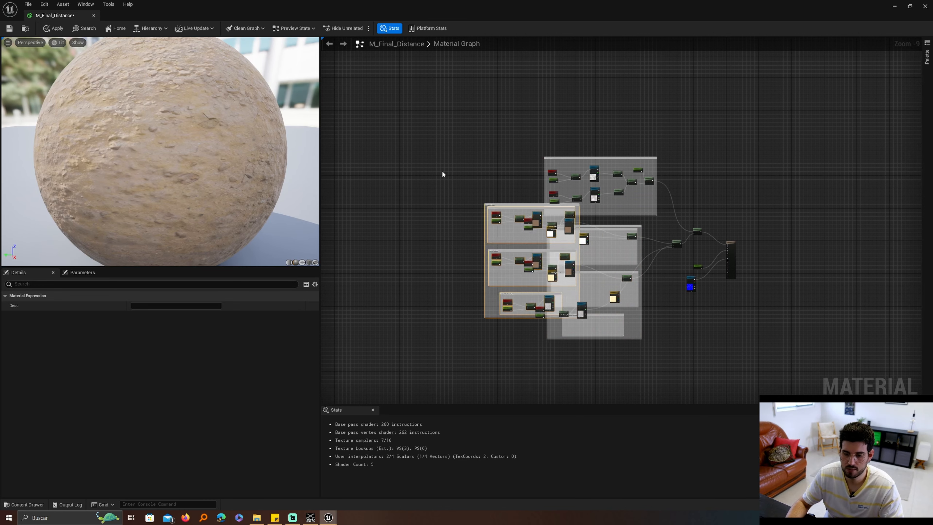
pyautogui.moveTo(503, 203); pyautogui.dragTo(472, 30)
pyautogui.hotkey('ctrl', 'z')
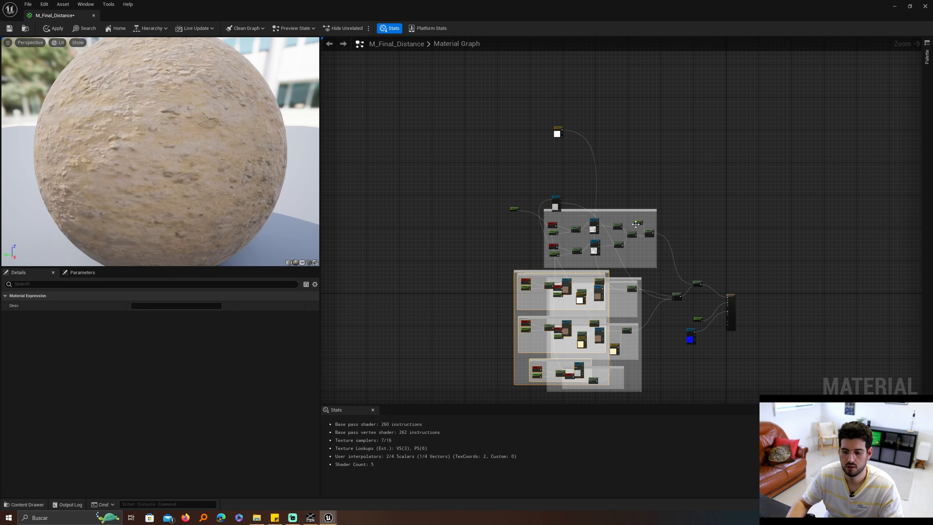
pyautogui.moveTo(724, 323); pyautogui.dragTo(677, 226, button='right')
pyautogui.hotkey('ctrl', 'z')
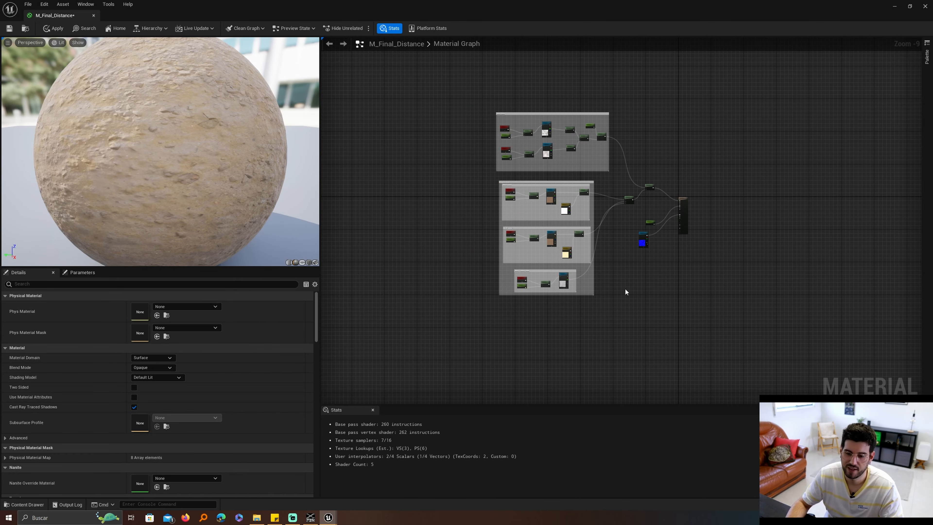
# Step: Duplicate the whole Distance_Near group with its nodes and place the copy in the empty area above the noise group
pyautogui.moveTo(623, 314); pyautogui.dragTo(468, 174)
pyautogui.moveTo(468, 174); pyautogui.dragTo(482, 232, button='right')
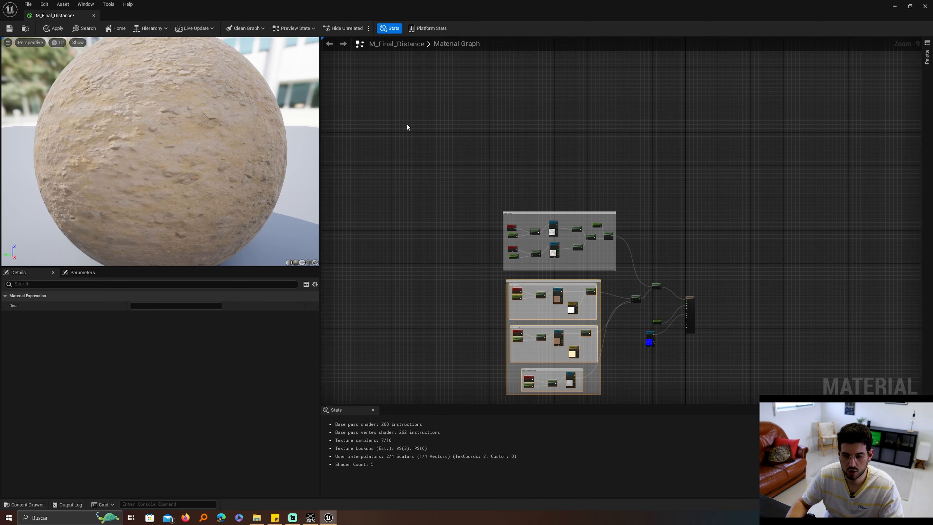
pyautogui.hotkey('ctrl', 'v')
pyautogui.scroll(1, 439, 88)
pyautogui.scroll(1, 439, 80)
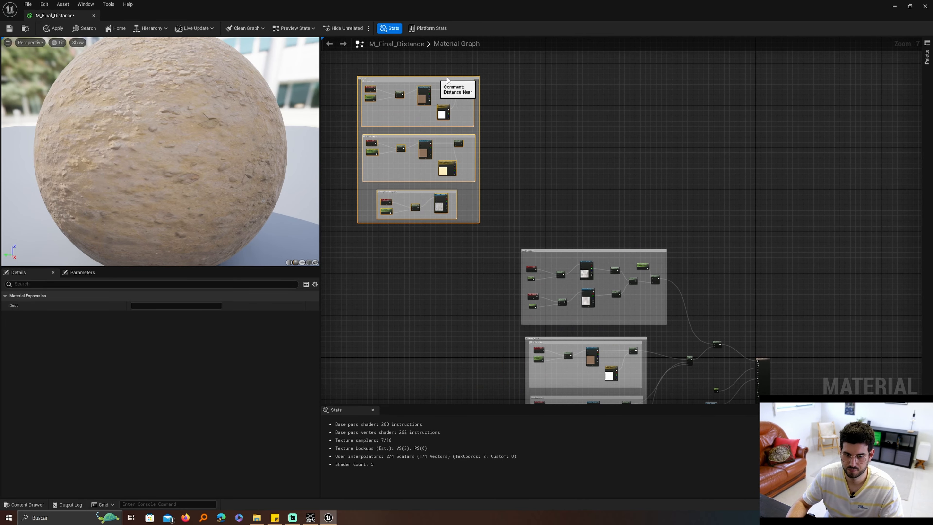
pyautogui.moveTo(439, 80); pyautogui.dragTo(610, 82)
# Step: Rename the copied comment box above the noise group to Distance_Far
pyautogui.scroll(5, 587, 186)
pyautogui.scroll(2, 586, 186)
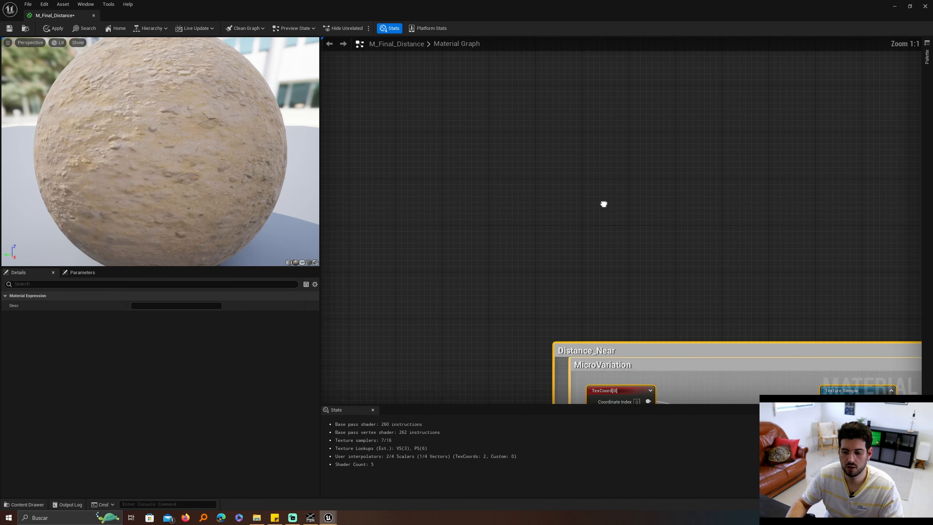
pyautogui.doubleClick(586, 246)
pyautogui.click(586, 246)
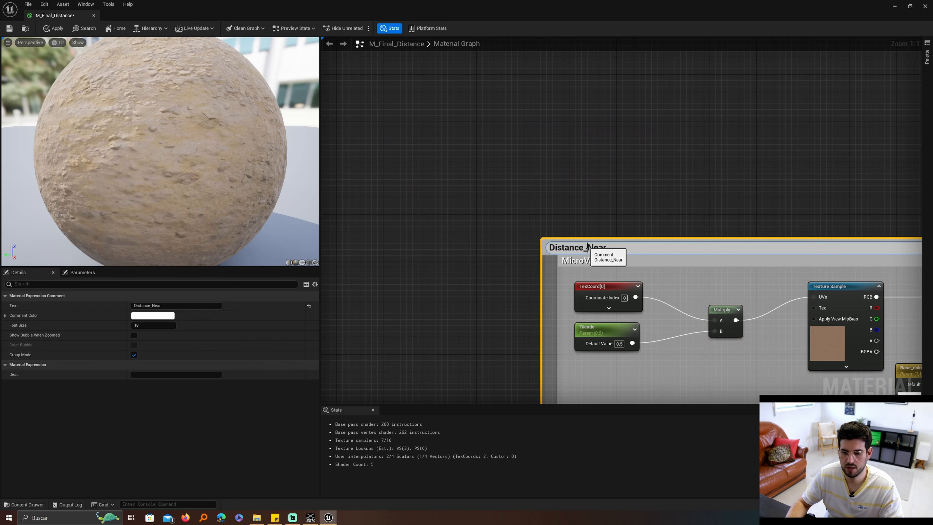
pyautogui.moveTo(590, 246); pyautogui.dragTo(626, 246)
pyautogui.write('Far')
pyautogui.press('Return')
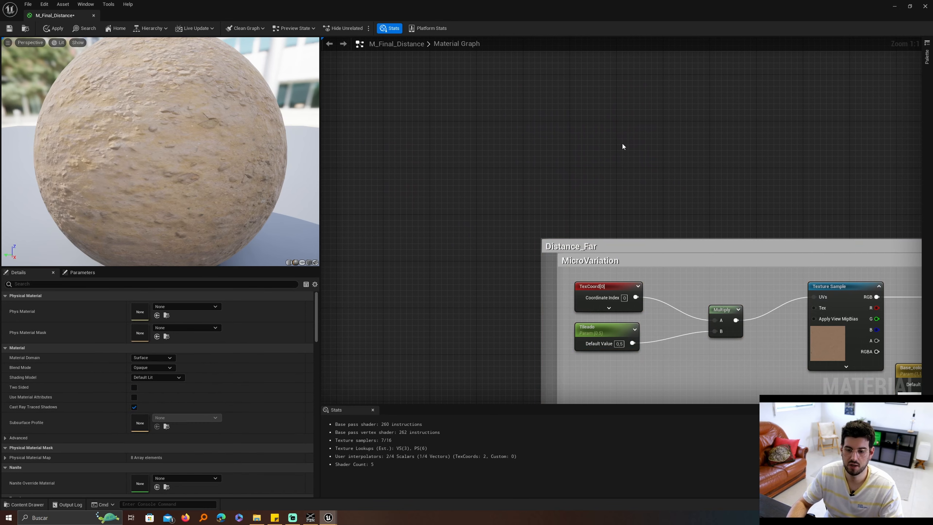
# Step: Rename the Distance_Far parameters to Tileado_Far, Micro_Tileado_far, Far_Base_color and Tilling_FarMicroVariation, and mark the Macro_Tilling copy as far too
pyautogui.scroll(-4, 619, 209)
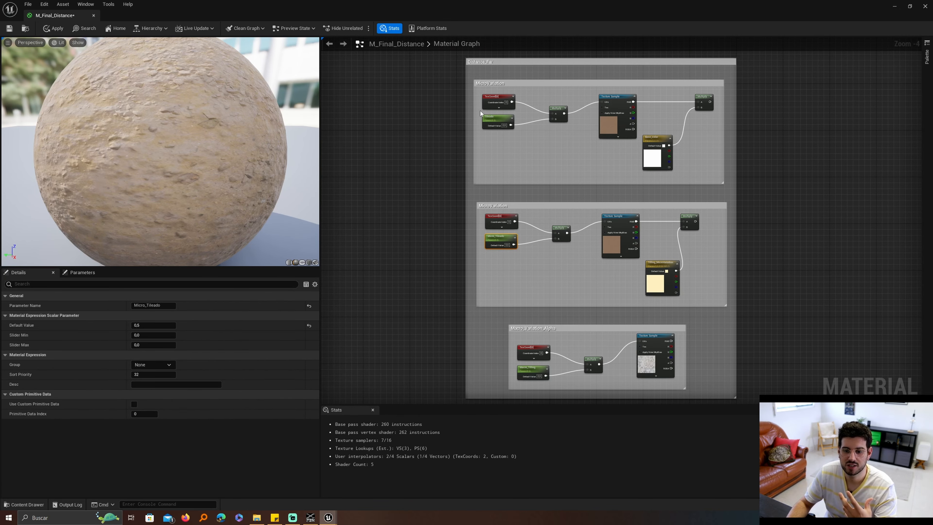
pyautogui.scroll(2, 495, 116)
pyautogui.scroll(-2, 577, 253)
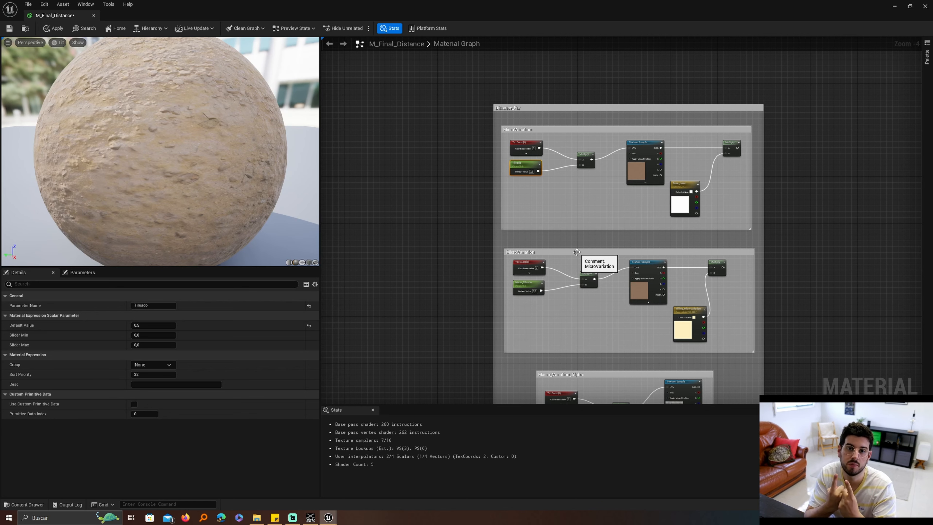
pyautogui.scroll(4, 526, 168)
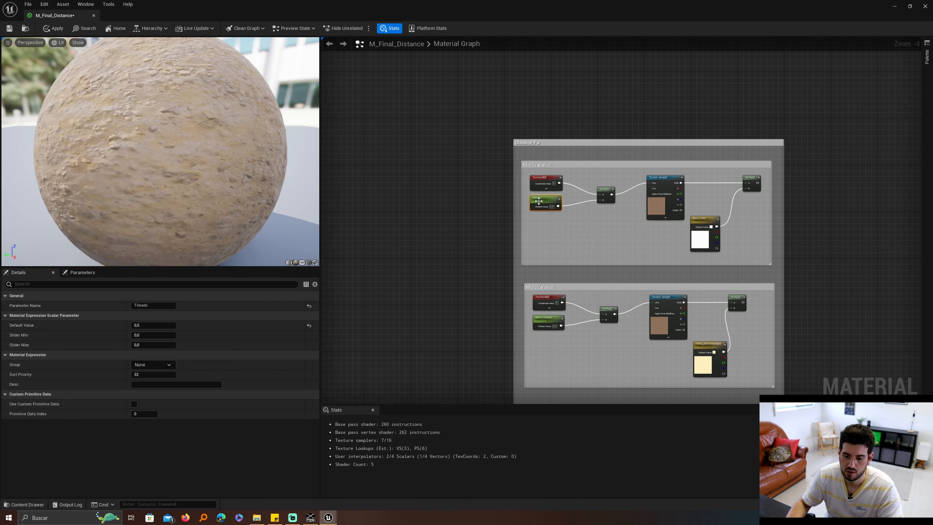
pyautogui.click(169, 305)
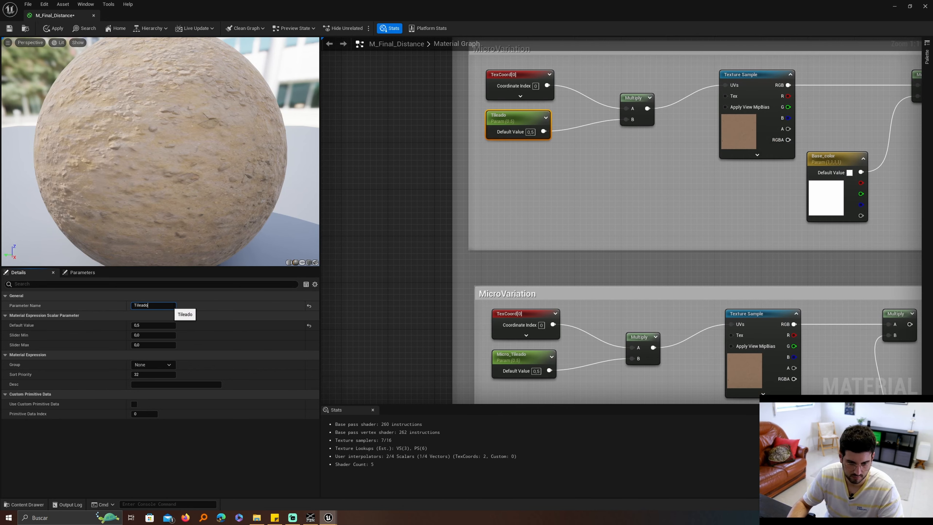
pyautogui.click(487, 290)
pyautogui.click(175, 305)
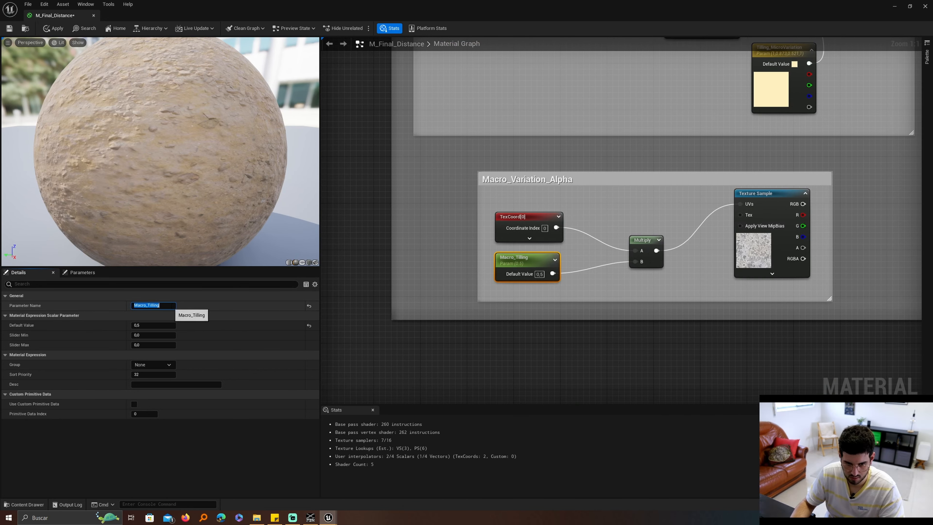
pyautogui.write('Macro_fa')
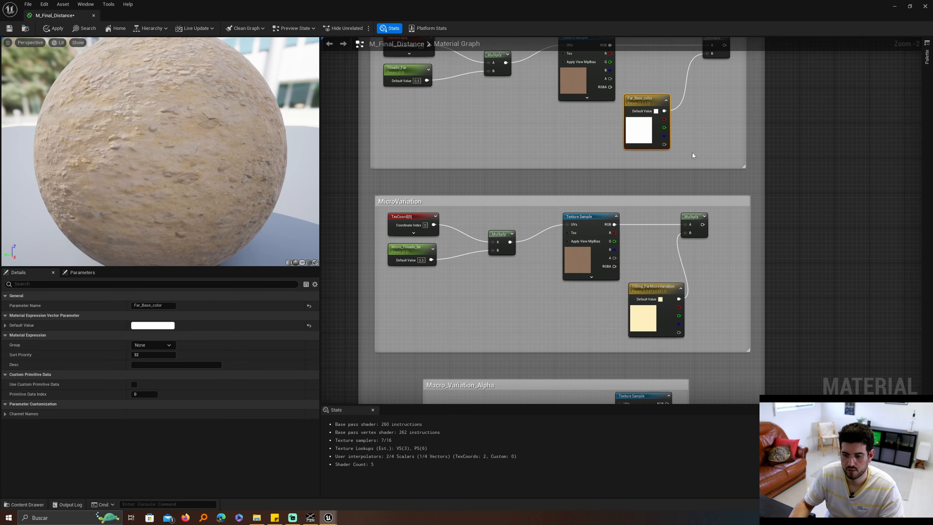
# Step: Set the default value of the Tileado_Far parameter in the Distance_Far group to 0.005
pyautogui.moveTo(692, 153); pyautogui.dragTo(723, 120, button='right')
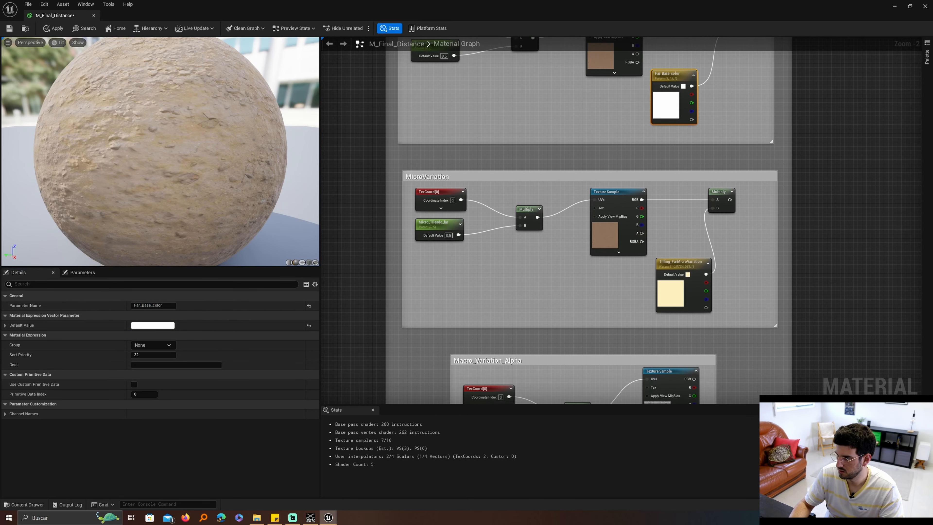
pyautogui.scroll(-1, 522, 142)
pyautogui.moveTo(597, 158); pyautogui.dragTo(588, 174, button='right')
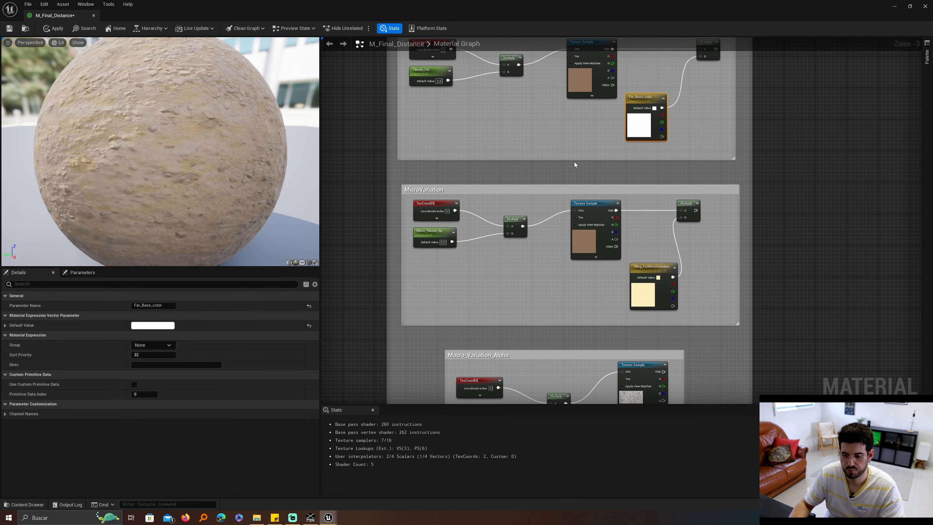
pyautogui.scroll(3, 480, 96)
pyautogui.moveTo(426, 106); pyautogui.dragTo(532, 163, button='right')
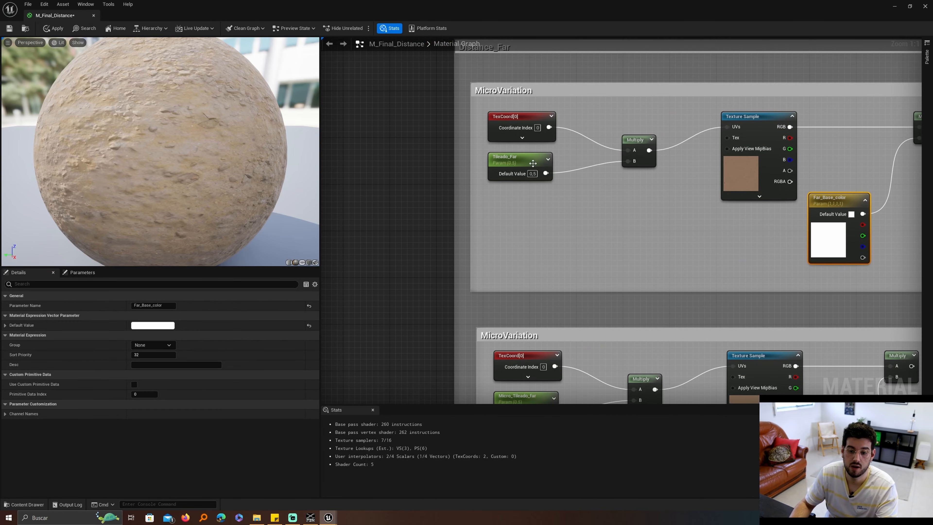
pyautogui.click(532, 163)
pyautogui.moveTo(562, 342); pyautogui.dragTo(568, 163, button='right')
pyautogui.click(514, 212)
pyautogui.scroll(-5, 585, 159)
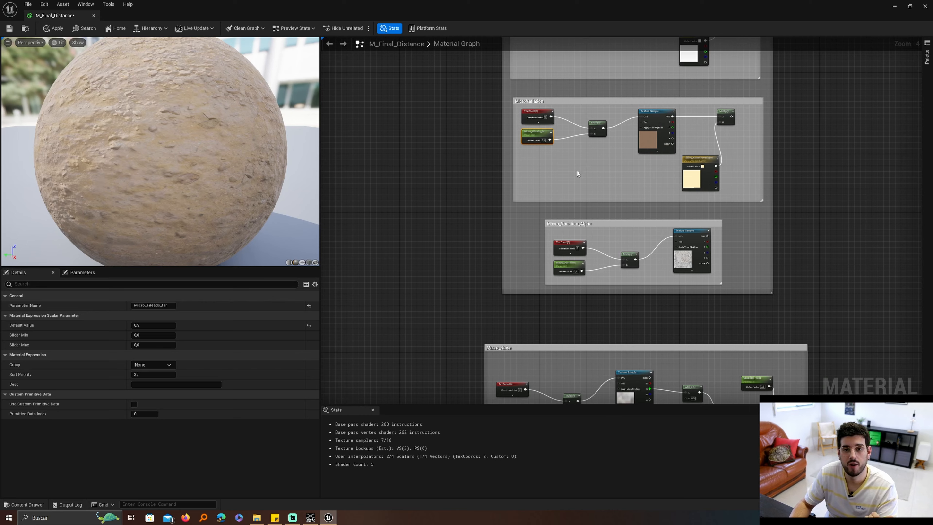
pyautogui.moveTo(516, 137); pyautogui.dragTo(563, 200, button='right')
pyautogui.scroll(4, 602, 85)
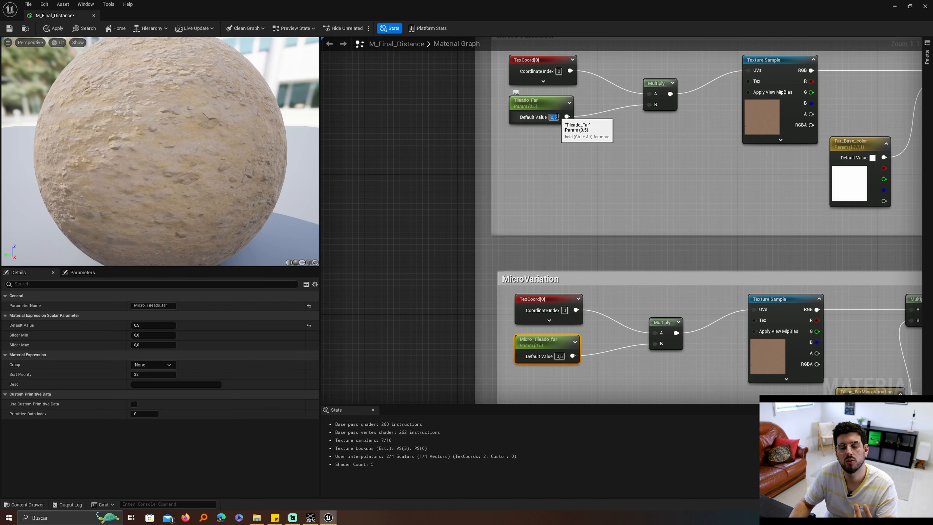
pyautogui.write('0')
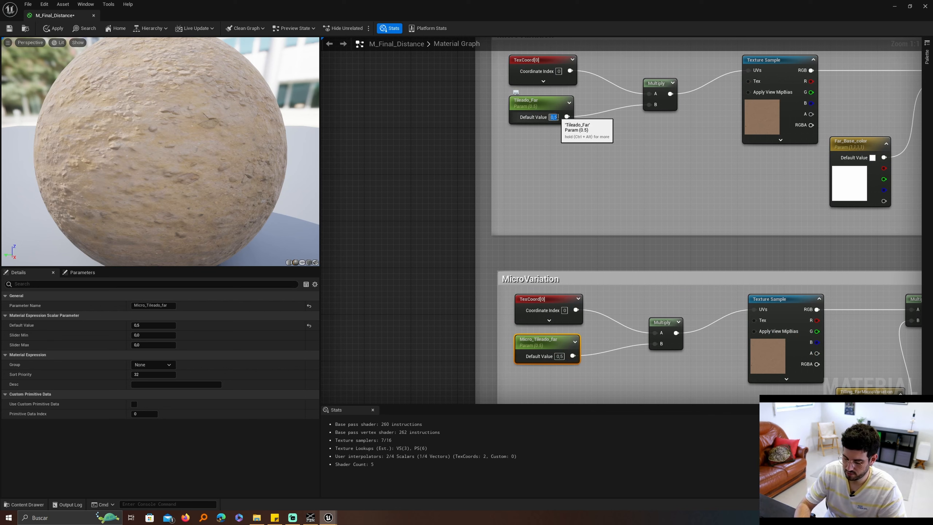
pyautogui.write(',005')
pyautogui.press('Return')
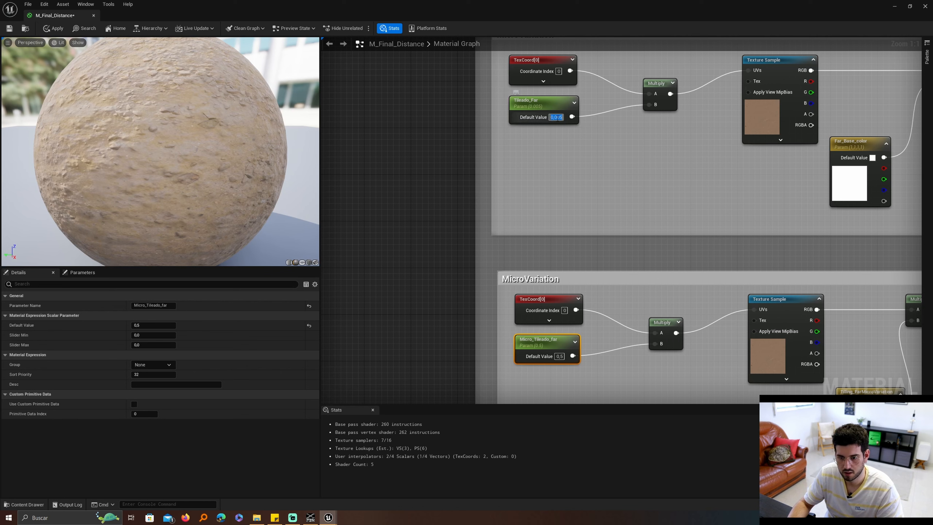
# Step: Set the default values of Micro_Tileado_far to 0.05 and Macro_FarTilling to 0.003
pyautogui.moveTo(562, 331); pyautogui.dragTo(553, 240, button='right')
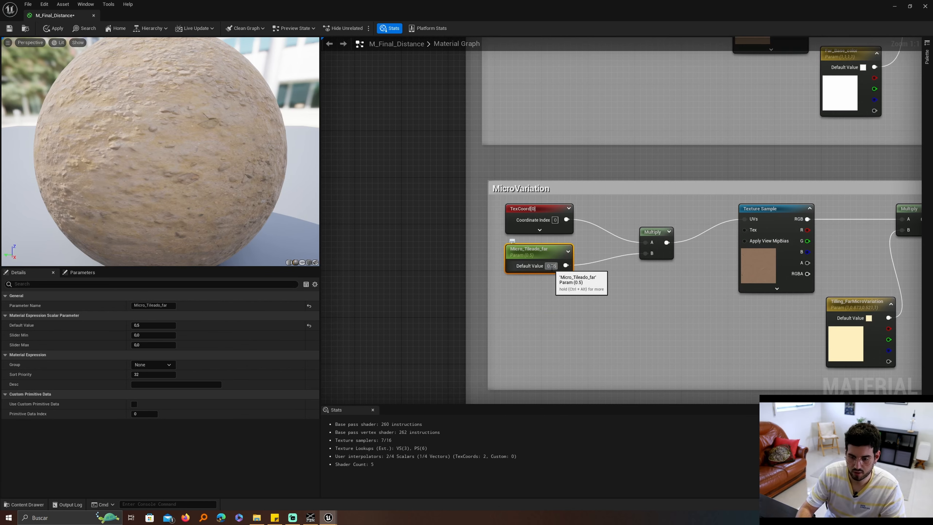
pyautogui.scroll(-4, 593, 272)
pyautogui.scroll(4, 612, 133)
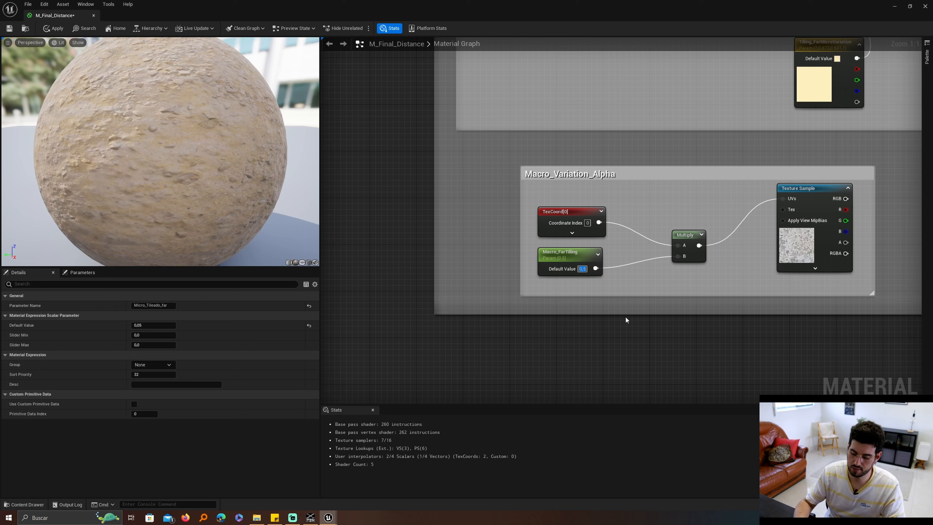
pyautogui.write('0.00')
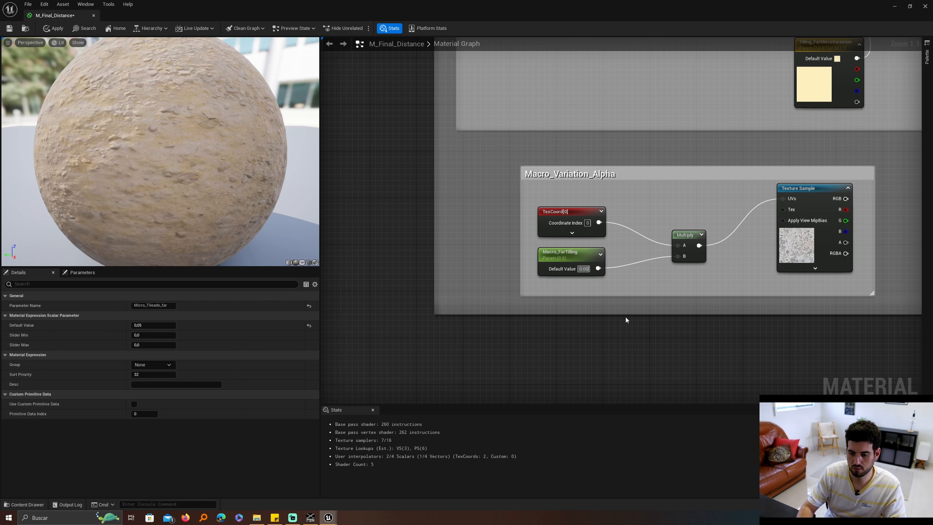
pyautogui.write('3')
# Step: Look over the Distance_Near, noise and Distance_Far groups and how they are connected in the graph
pyautogui.scroll(-8, 626, 319)
pyautogui.moveTo(689, 270); pyautogui.dragTo(567, 131)
pyautogui.click(717, 251)
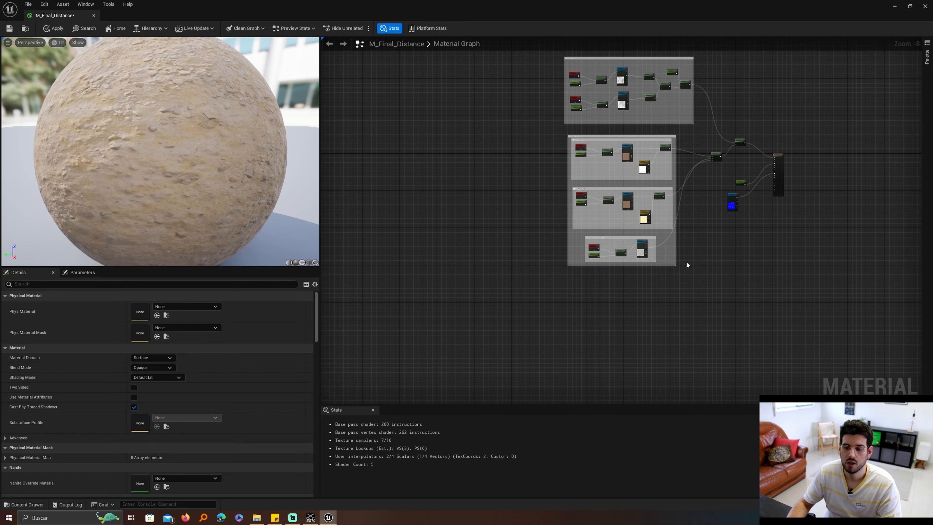
pyautogui.moveTo(691, 262); pyautogui.dragTo(693, 290, button='right')
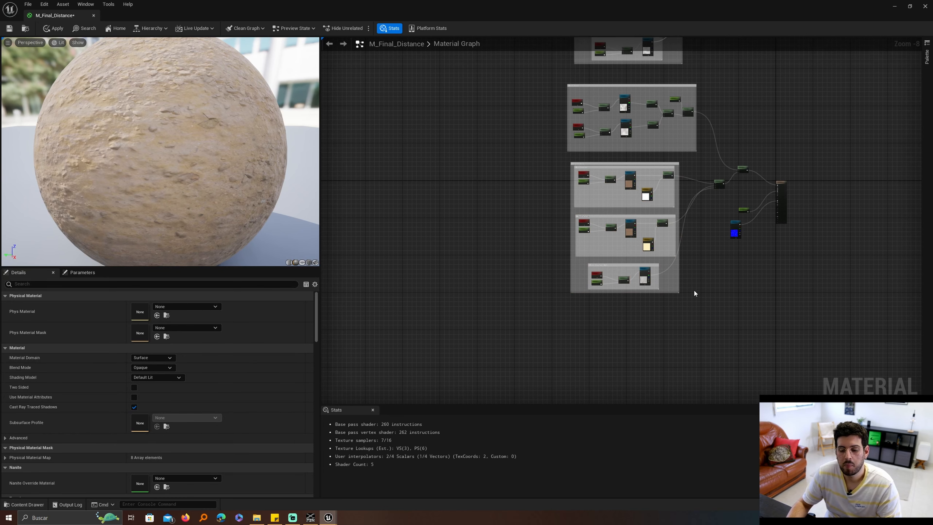
pyautogui.scroll(2, 697, 294)
pyautogui.moveTo(714, 308); pyautogui.dragTo(471, 100)
pyautogui.moveTo(470, 100); pyautogui.dragTo(723, 143, button='right')
pyautogui.moveTo(802, 58); pyautogui.dragTo(526, 240)
pyautogui.moveTo(527, 240); pyautogui.dragTo(481, 129, button='right')
pyautogui.scroll(-4, 584, 150)
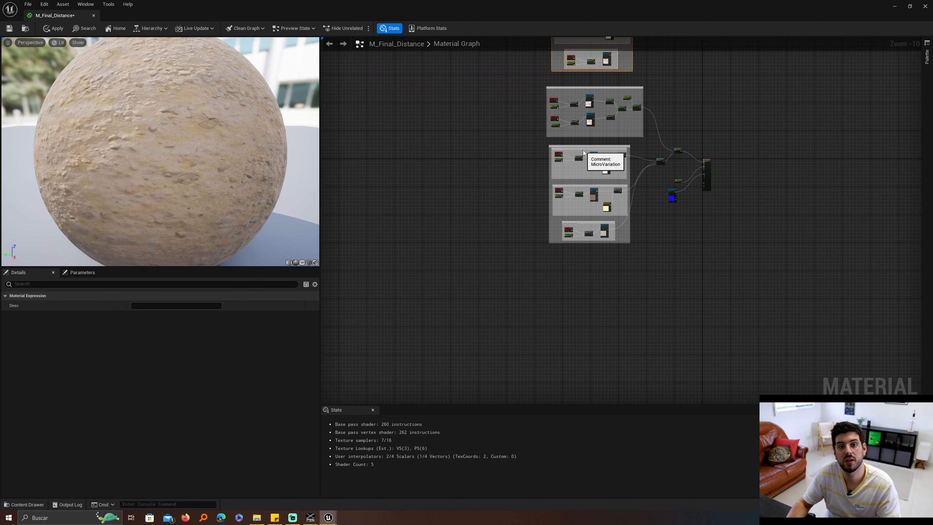
# Step: Add a PixelDepth node in the empty area below the Distance_Near group
pyautogui.scroll(5, 573, 162)
pyautogui.rightClick(555, 210)
pyautogui.write('pixel d')
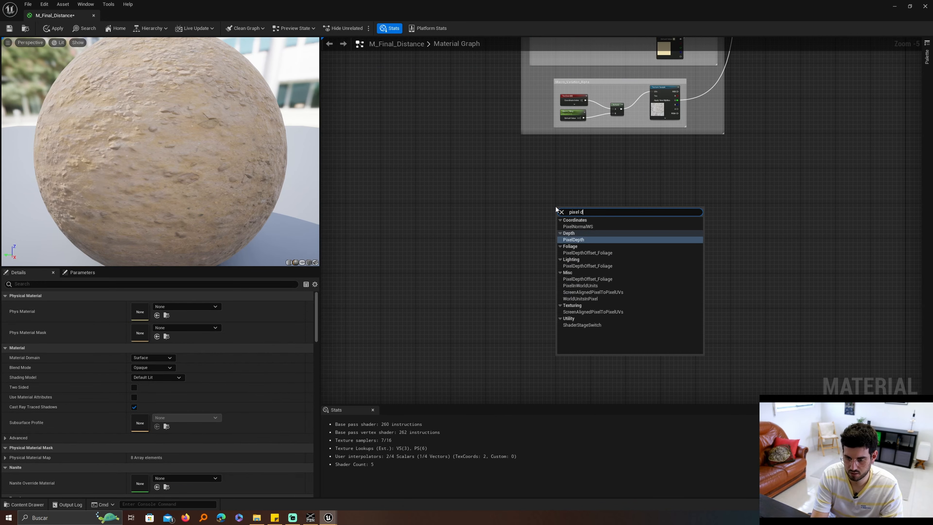
pyautogui.press('Return')
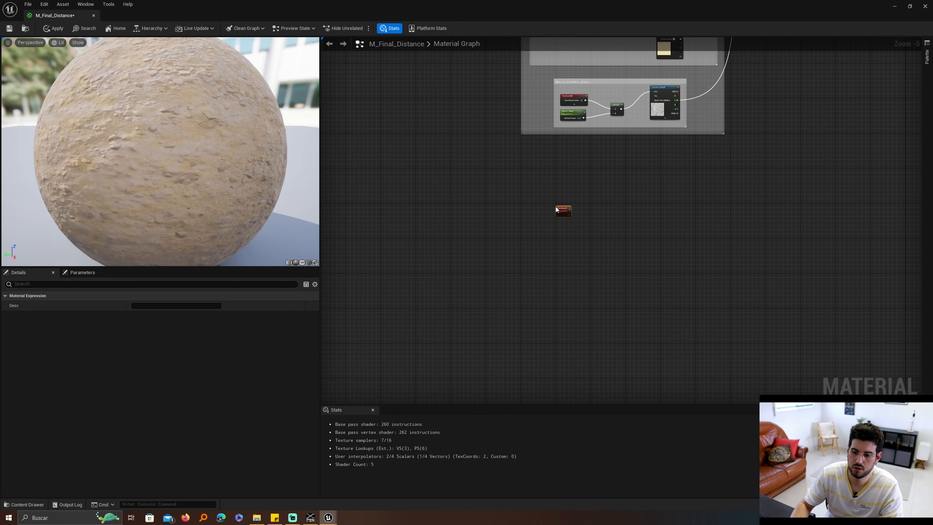
# Step: Add a Subtract node beside PixelDepth and connect PixelDepth to its A input
pyautogui.scroll(5, 555, 206)
pyautogui.moveTo(555, 206); pyautogui.dragTo(547, 239, button='right')
pyautogui.rightClick(551, 225)
pyautogui.write('-')
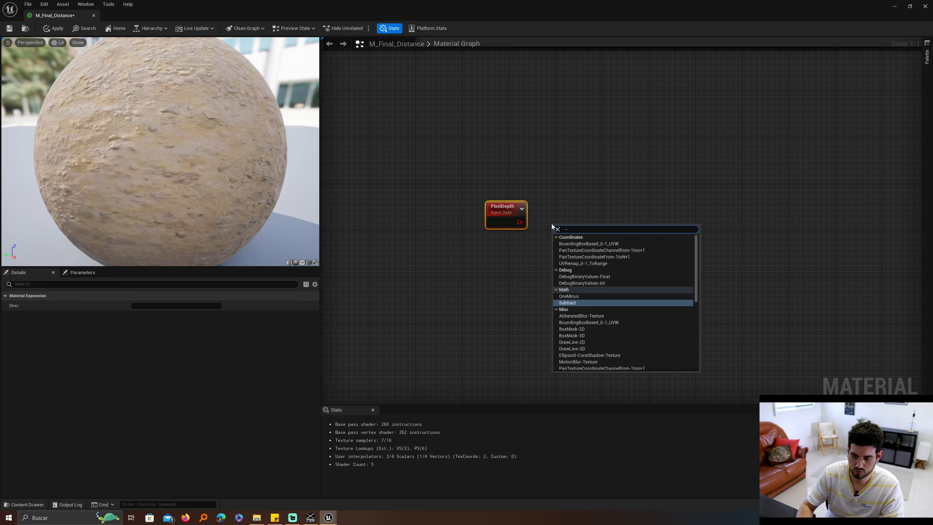
pyautogui.press('Return')
pyautogui.moveTo(519, 222); pyautogui.dragTo(584, 206)
# Step: Create a scalar parameter named Far_Distance below the PixelDepth node
pyautogui.click(516, 269)
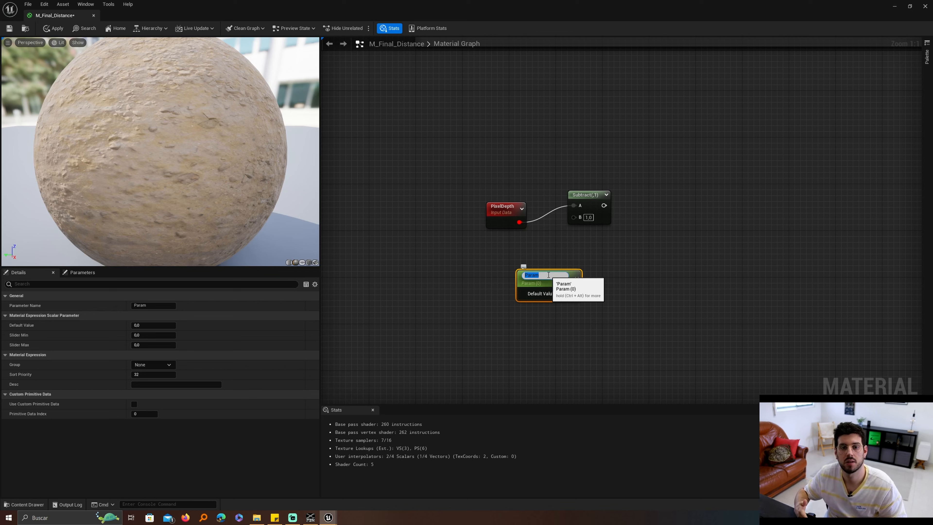
pyautogui.write('DFa')
pyautogui.press('BackSpace')
pyautogui.press('BackSpace')
pyautogui.press('BackSpace')
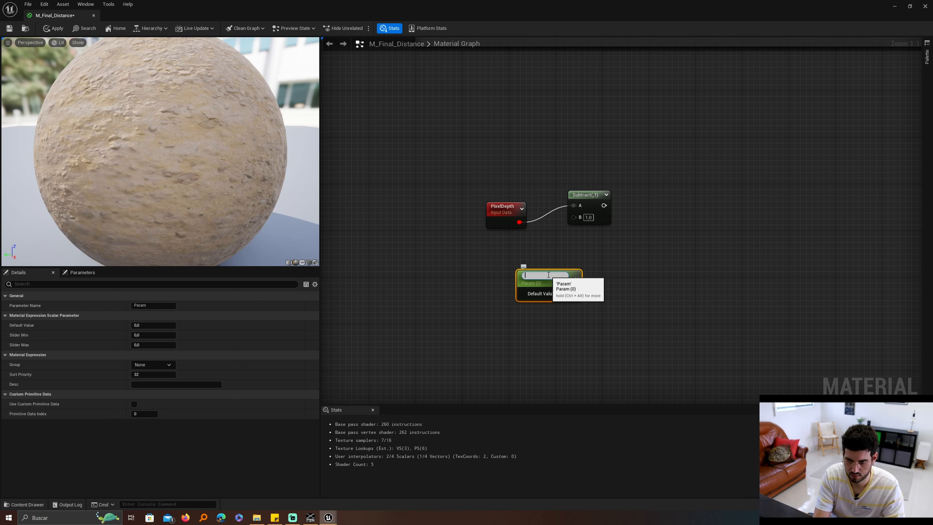
pyautogui.write('Far_Distanc')
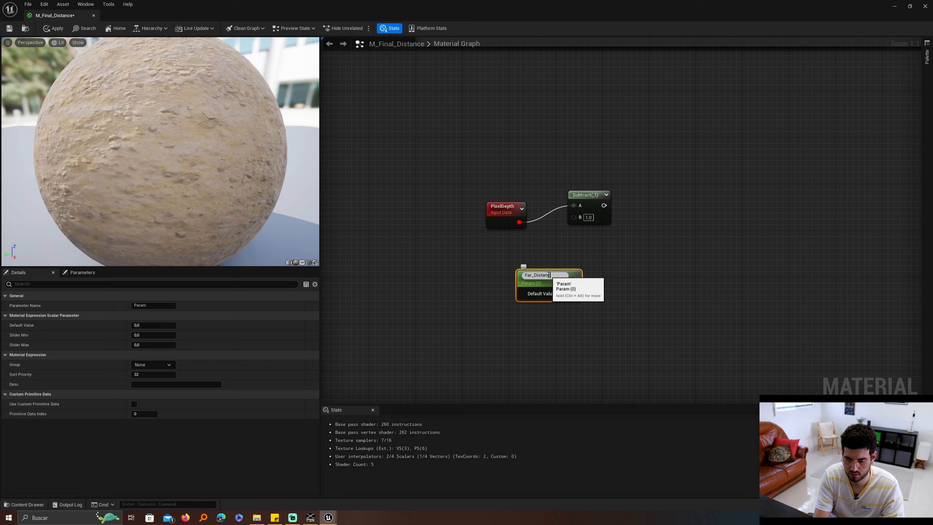
pyautogui.write('e')
pyautogui.press('Return')
# Step: Set Far_Distance's default value to 3500 and connect it to the Subtract node's B input
pyautogui.click(561, 291)
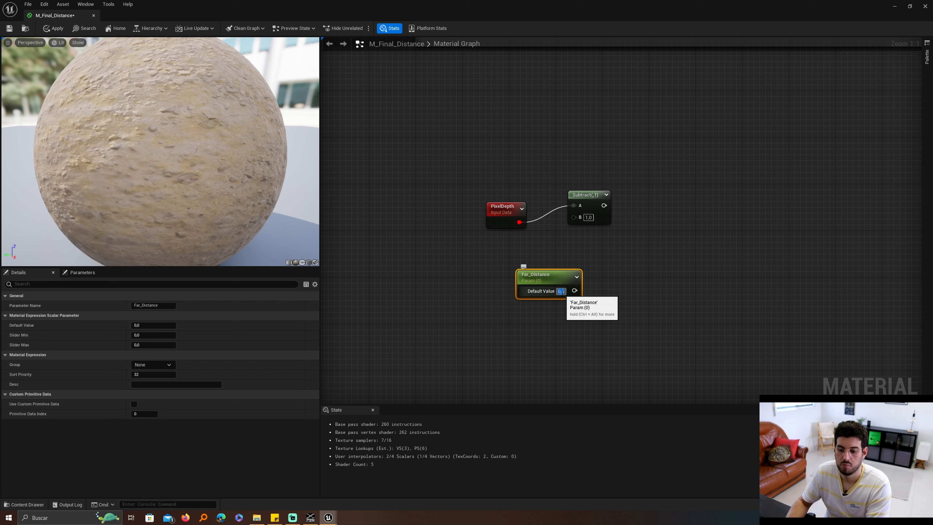
pyautogui.rightClick(562, 291)
pyautogui.click(562, 292)
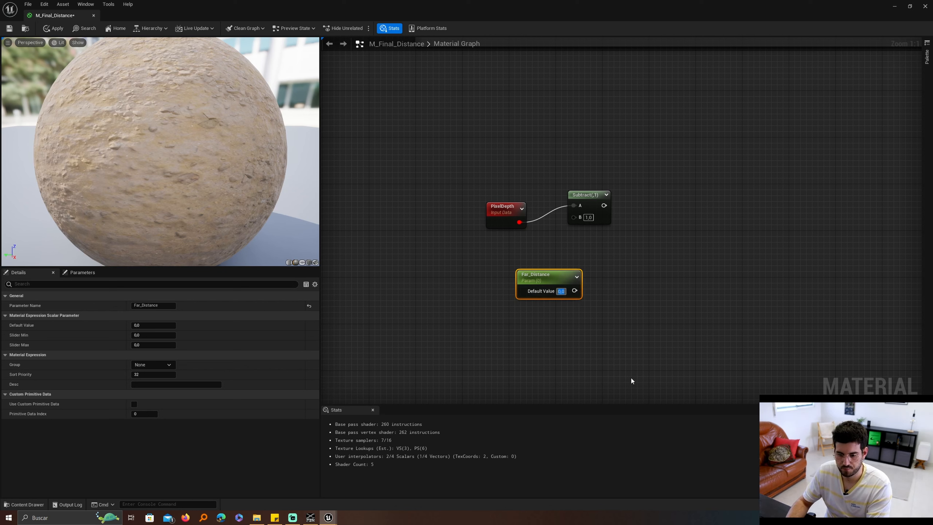
pyautogui.write('3')
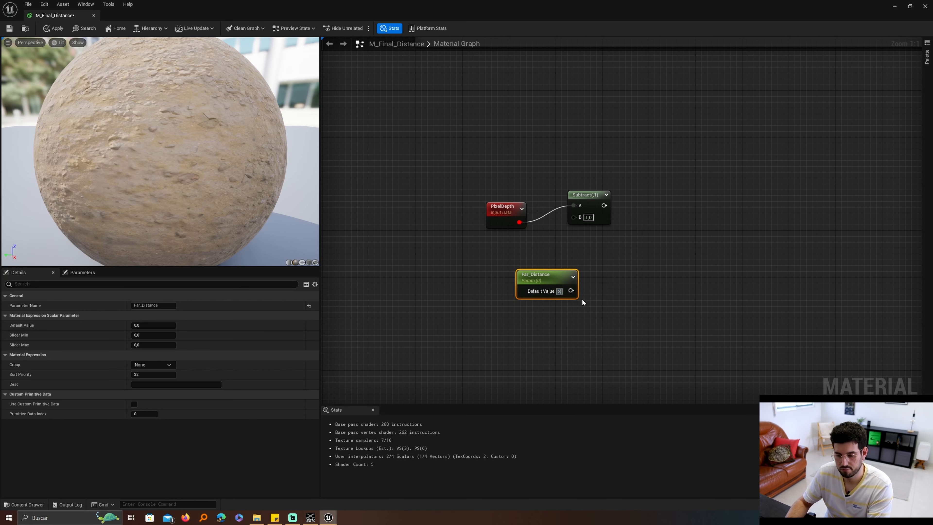
pyautogui.write('500')
pyautogui.press('Return')
pyautogui.moveTo(582, 291); pyautogui.dragTo(579, 220)
# Step: Feed the Subtract result into input A of a new Divide node and move PixelDepth further away from Subtract
pyautogui.scroll(-4, 578, 219)
pyautogui.scroll(3, 602, 225)
pyautogui.moveTo(602, 225); pyautogui.dragTo(596, 240, button='right')
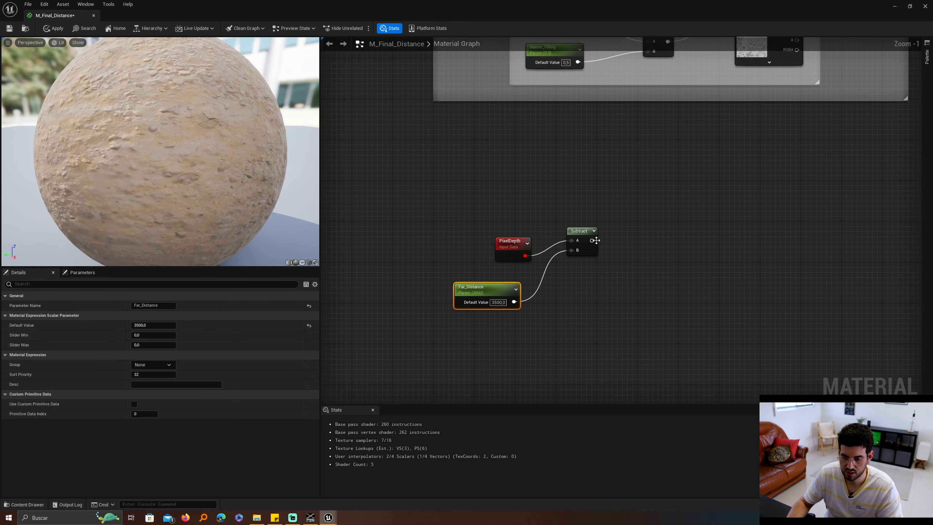
pyautogui.moveTo(591, 240); pyautogui.dragTo(622, 239)
pyautogui.write('div')
pyautogui.press('Return')
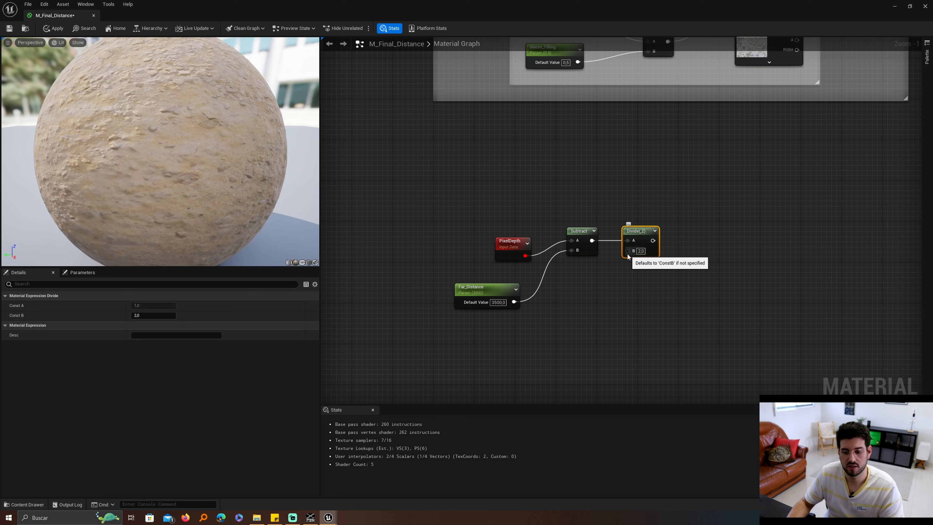
pyautogui.click(509, 245)
pyautogui.moveTo(510, 245); pyautogui.dragTo(493, 241)
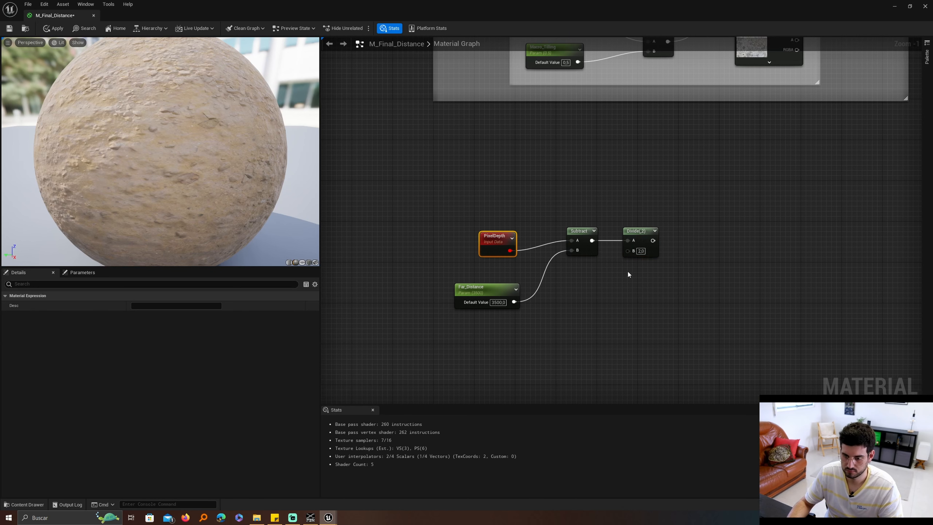
# Step: Create a scalar parameter named Far_Fade below the Divide node
pyautogui.click(611, 295)
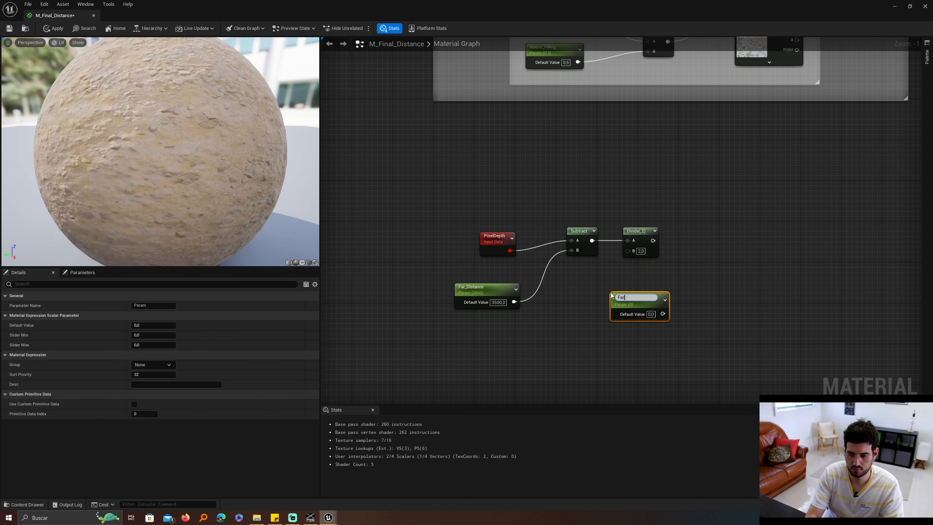
pyautogui.write('Fa')
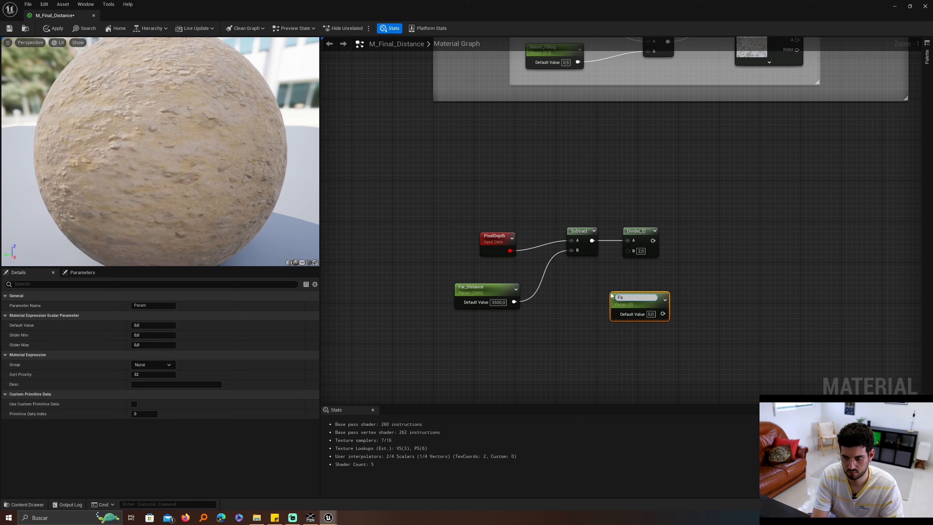
pyautogui.write('r_Fade')
pyautogui.press('Return')
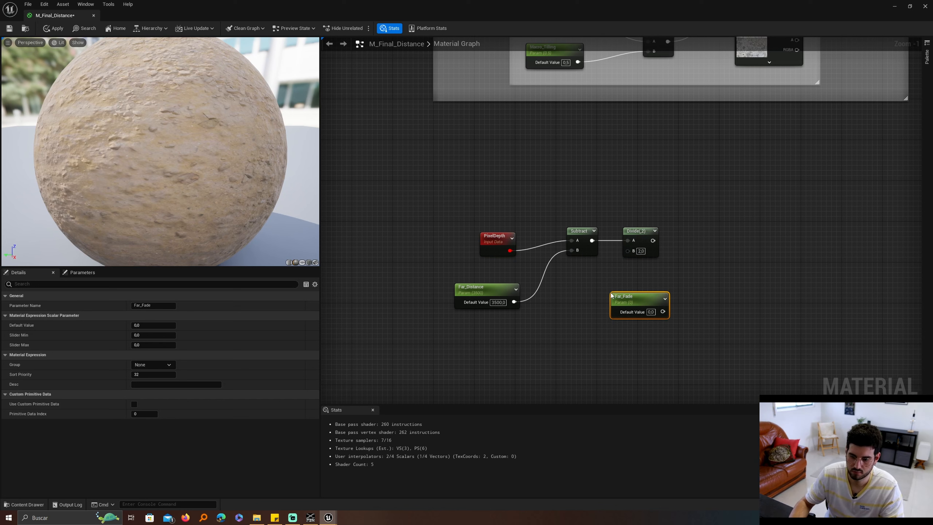
# Step: Set Far_Fade's default value to 5500
pyautogui.click(651, 312)
pyautogui.write('500')
pyautogui.press('Return')
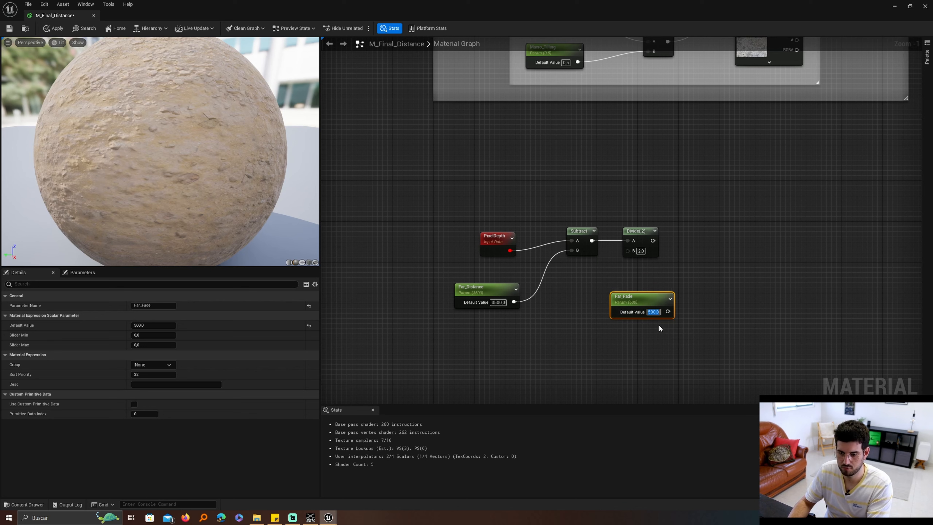
pyautogui.write('0')
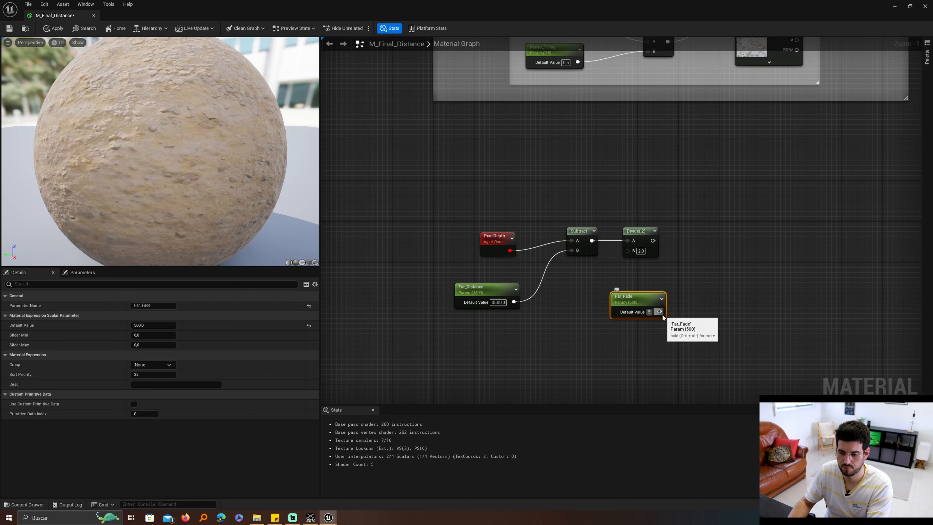
pyautogui.write('500')
pyautogui.press('Return')
# Step: Connect Far_Fade to the Divide node's B input and space out the Subtract and Divide nodes
pyautogui.moveTo(670, 312); pyautogui.dragTo(669, 231)
pyautogui.moveTo(585, 231); pyautogui.dragTo(591, 234)
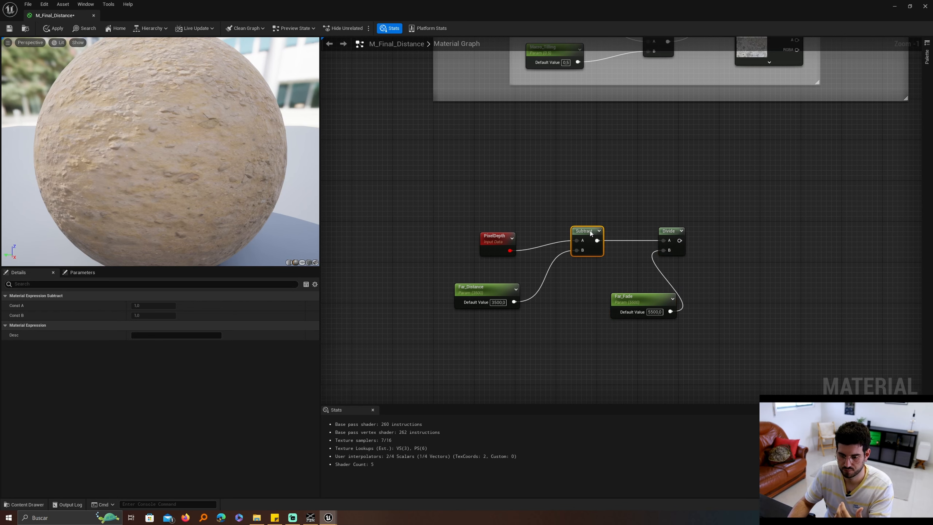
pyautogui.click(688, 236)
# Step: Examine the inputs of the Lerp that blends the near variations, along with the PixelDepth, Subtract and Divide chain
pyautogui.scroll(-2, 699, 229)
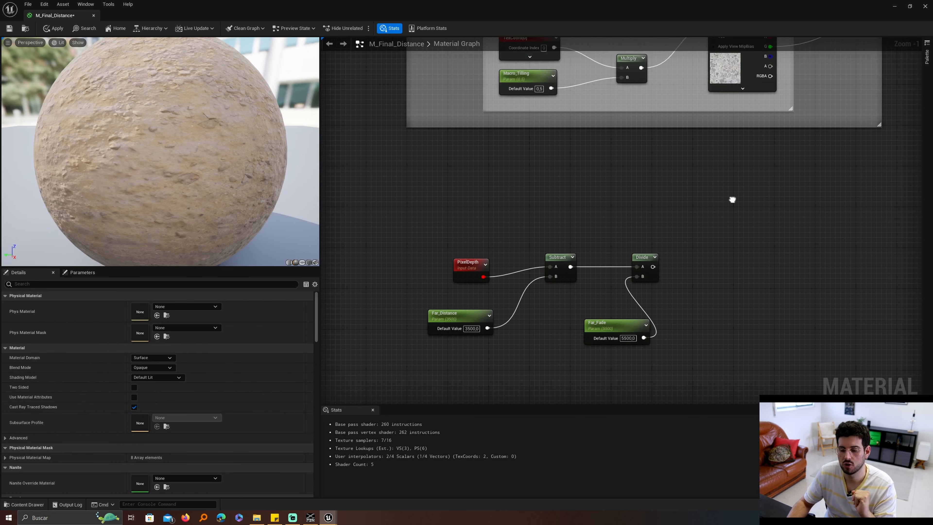
pyautogui.moveTo(731, 200); pyautogui.dragTo(626, 249, button='right')
pyautogui.scroll(2, 626, 249)
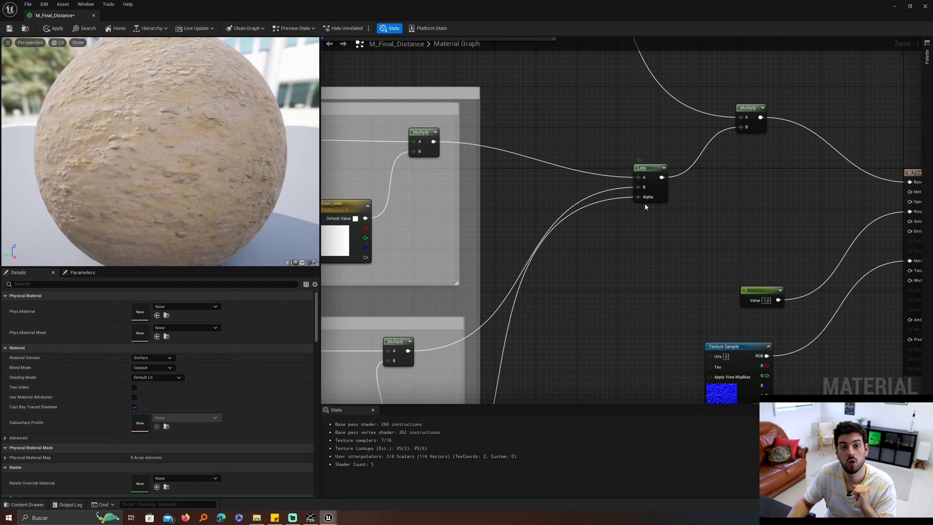
pyautogui.scroll(-1, 644, 225)
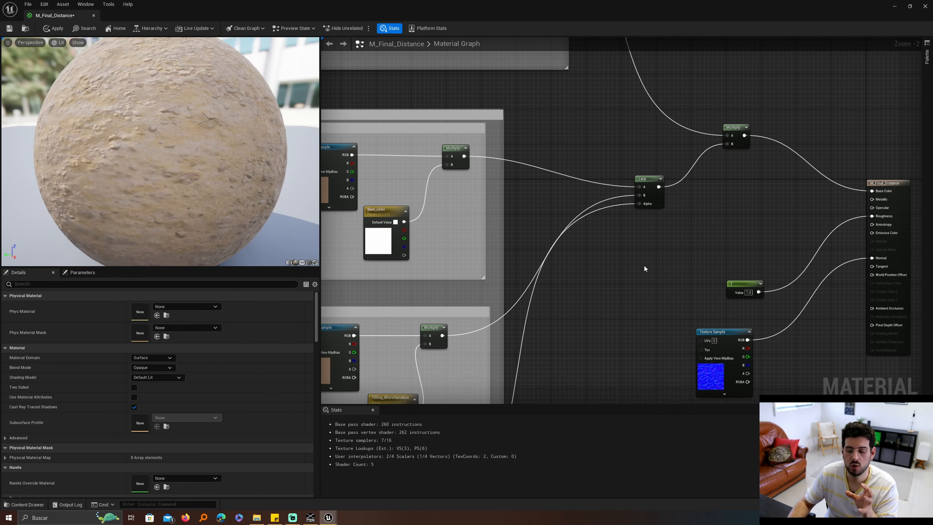
pyautogui.scroll(-4, 643, 264)
pyautogui.moveTo(643, 265); pyautogui.dragTo(692, 46, button='right')
pyautogui.scroll(5, 585, 201)
pyautogui.moveTo(602, 180); pyautogui.dragTo(670, 165, button='right')
pyautogui.moveTo(693, 139); pyautogui.dragTo(432, 292)
pyautogui.click(709, 220)
pyautogui.scroll(1, 694, 217)
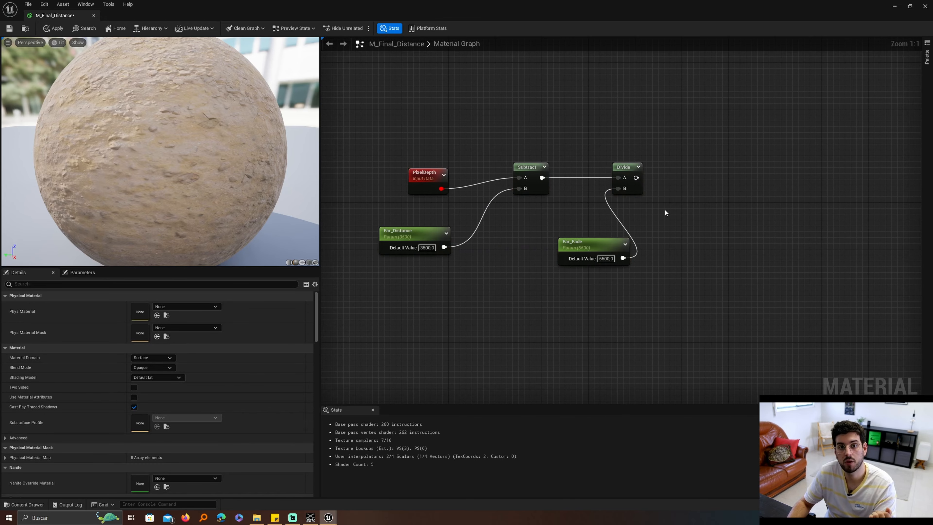
# Step: Add a Clamp node fed by the Divide node's output
pyautogui.moveTo(636, 178); pyautogui.dragTo(705, 176)
pyautogui.write('c')
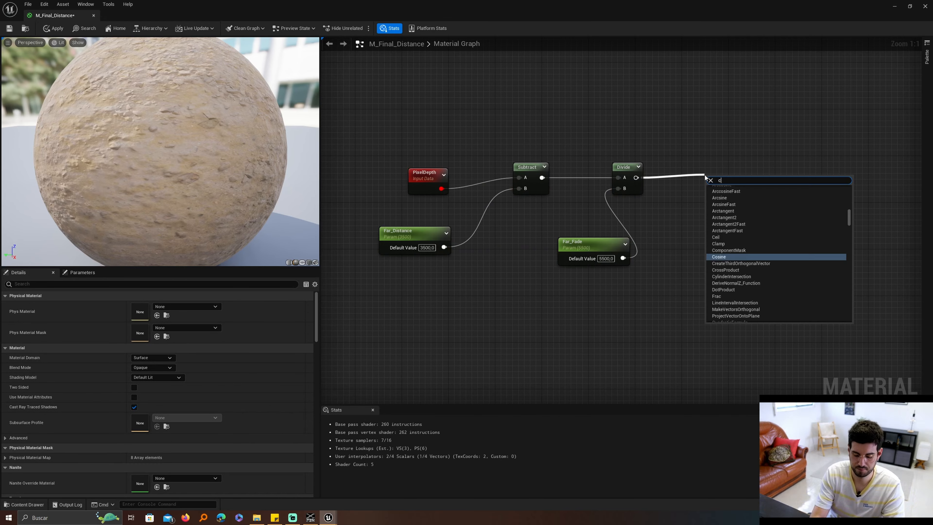
pyautogui.write('lamp')
pyautogui.press('Return')
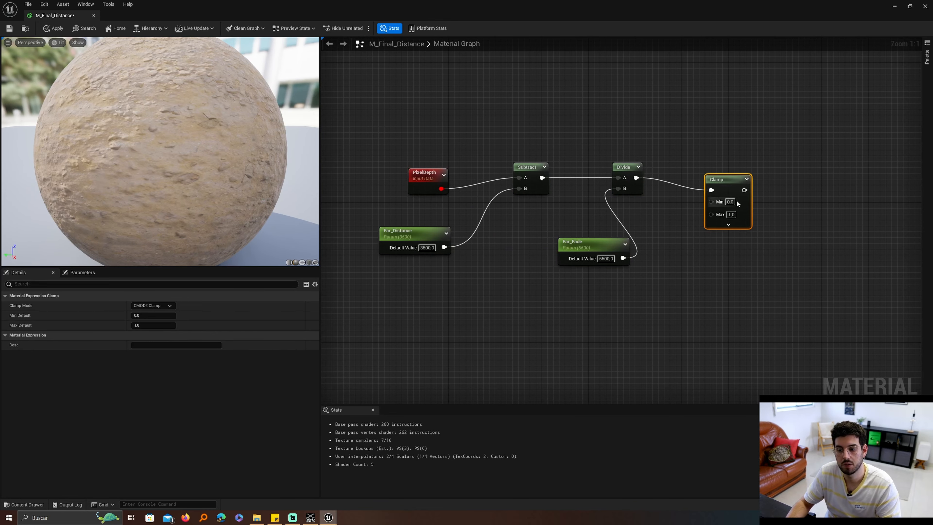
# Step: Add a new Lerp node in the free area below the Multiply that feeds the material's Base Color
pyautogui.scroll(-10, 723, 259)
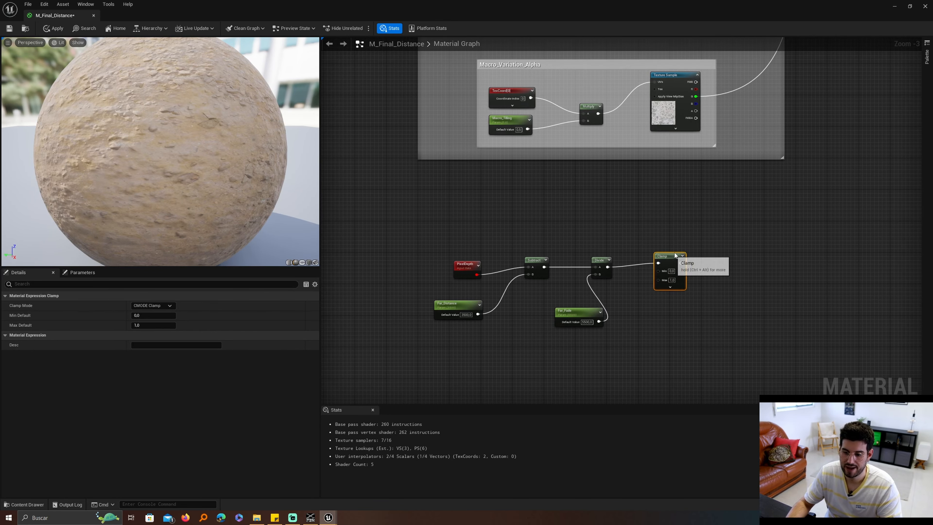
pyautogui.moveTo(769, 231); pyautogui.dragTo(734, 248, button='right')
pyautogui.scroll(2, 733, 248)
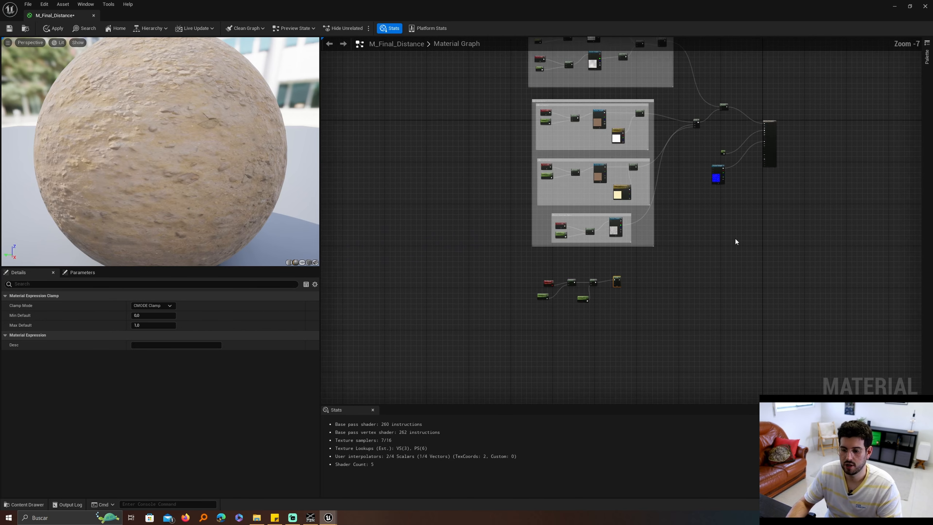
pyautogui.scroll(2, 726, 170)
pyautogui.moveTo(749, 202); pyautogui.dragTo(821, 180)
pyautogui.moveTo(687, 372); pyautogui.dragTo(768, 233)
pyautogui.click(635, 301)
pyautogui.click(570, 231)
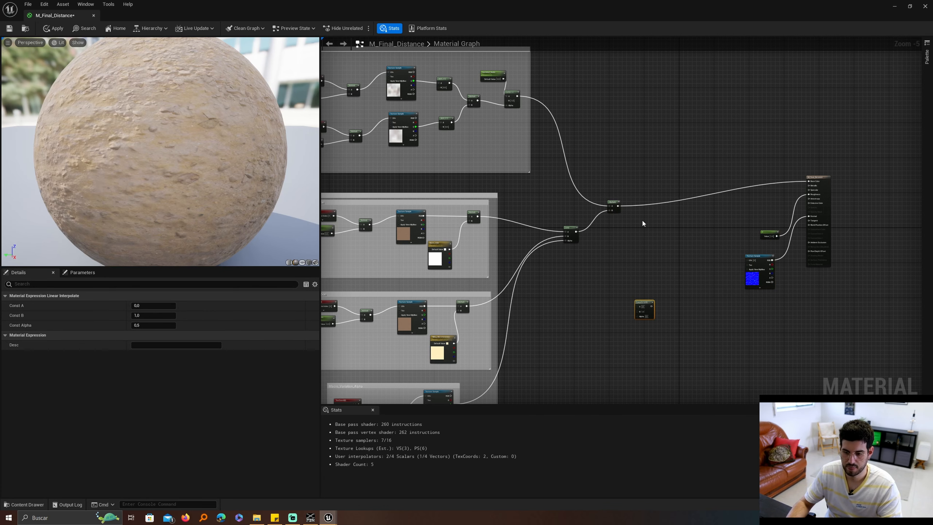
# Step: Connect the near-variation Lerp to the new Lerp's A input and the far-variation Lerp to its B input
pyautogui.moveTo(634, 195); pyautogui.dragTo(635, 323, button='right')
pyautogui.scroll(-5, 620, 299)
pyautogui.scroll(6, 558, 131)
pyautogui.moveTo(558, 132); pyautogui.dragTo(562, 175, button='right')
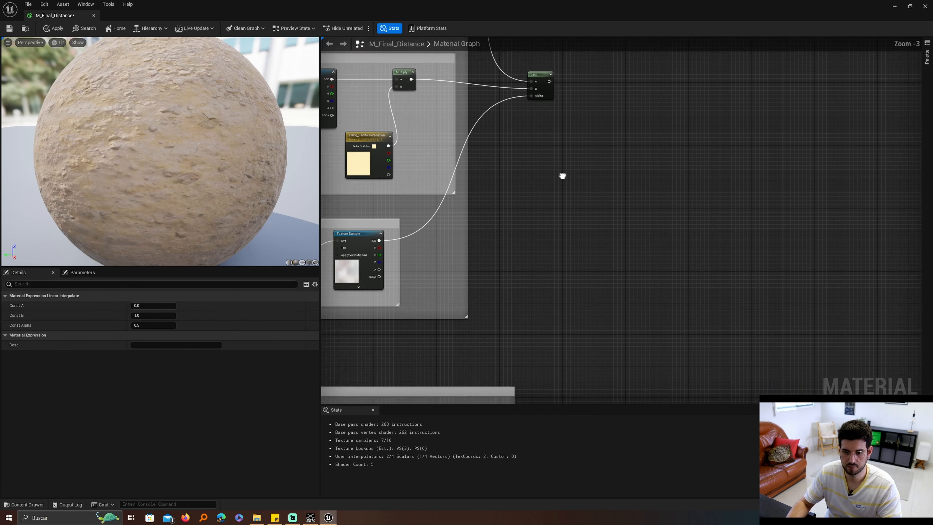
pyautogui.scroll(1, 574, 135)
pyautogui.moveTo(575, 129); pyautogui.dragTo(734, 322)
pyautogui.moveTo(622, 179); pyautogui.dragTo(734, 314)
pyautogui.scroll(-5, 658, 222)
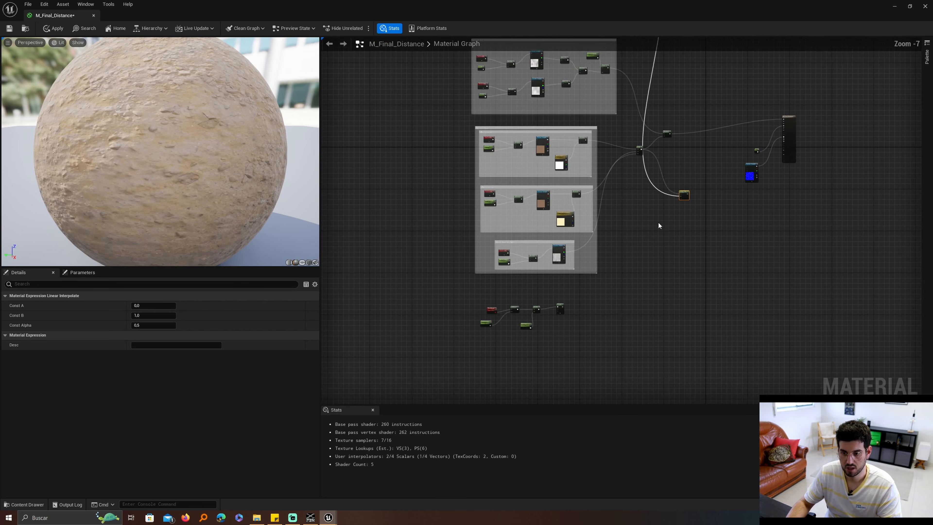
# Step: Connect the Clamp output to the new Lerp's Alpha input
pyautogui.scroll(5, 559, 314)
pyautogui.moveTo(562, 316); pyautogui.dragTo(826, 126)
pyautogui.scroll(-5, 808, 139)
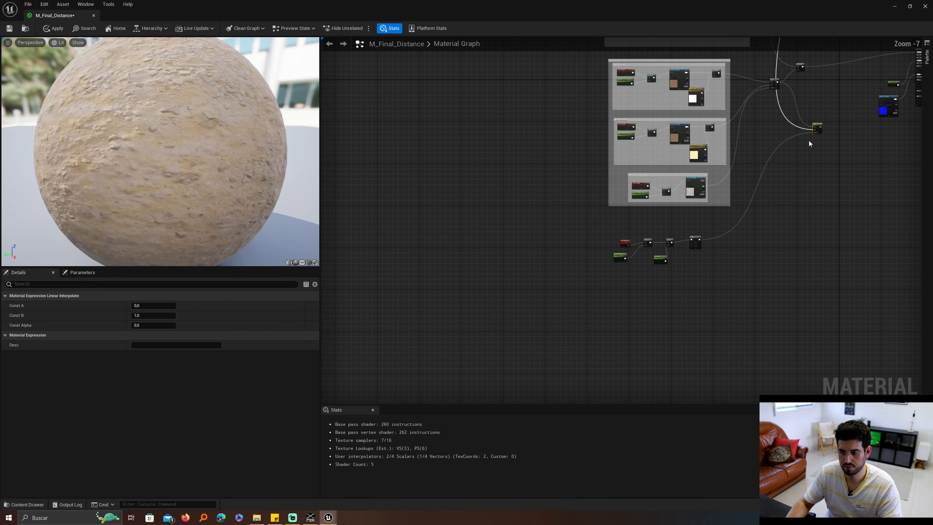
# Step: Group the PixelDepth, Subtract, Divide and Clamp chain in a comment named Pixel_Far
pyautogui.scroll(3, 806, 156)
pyautogui.write('c')
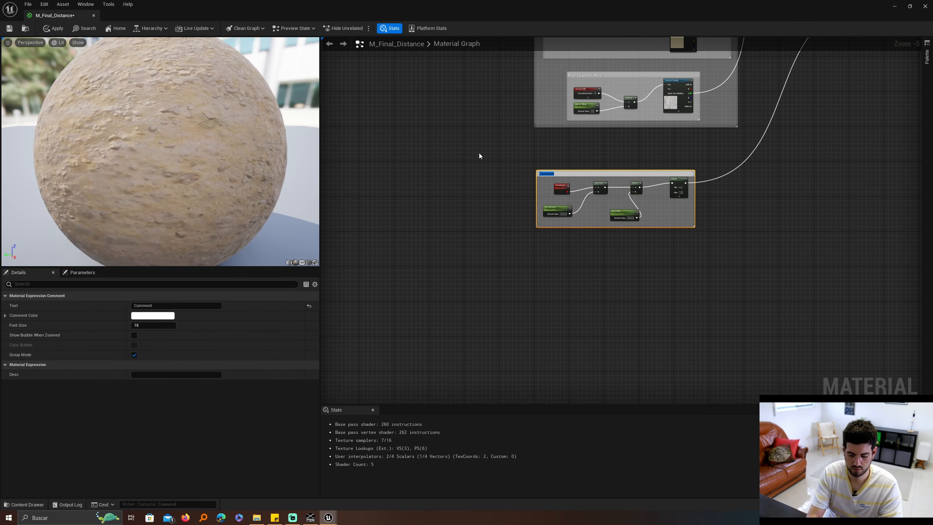
pyautogui.write('Pixel_Far')
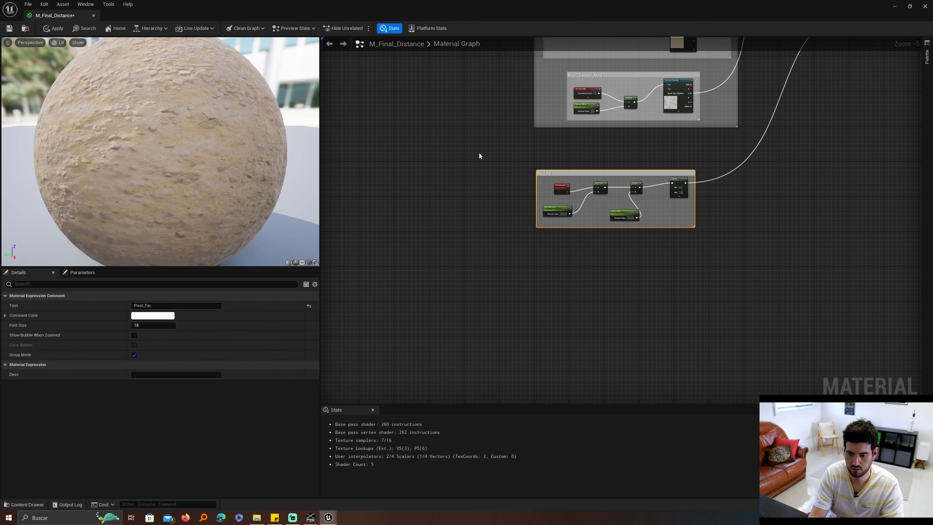
pyautogui.press('Return')
pyautogui.scroll(2, 701, 115)
pyautogui.moveTo(595, 316); pyautogui.dragTo(634, 268)
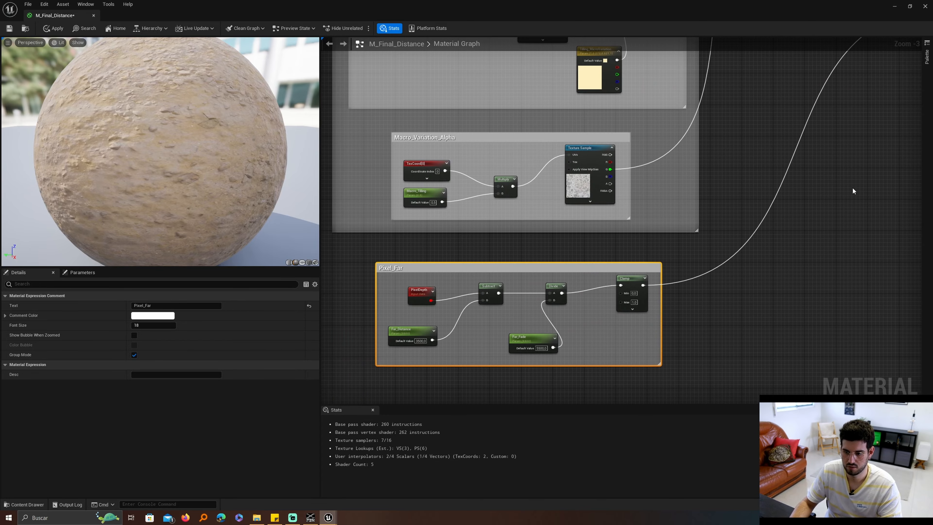
# Step: Reposition the distance Lerp and the final Multiply, and connect the Lerp's output to the Multiply's B input
pyautogui.scroll(-4, 719, 229)
pyautogui.scroll(7, 719, 229)
pyautogui.moveTo(696, 220); pyautogui.dragTo(719, 77)
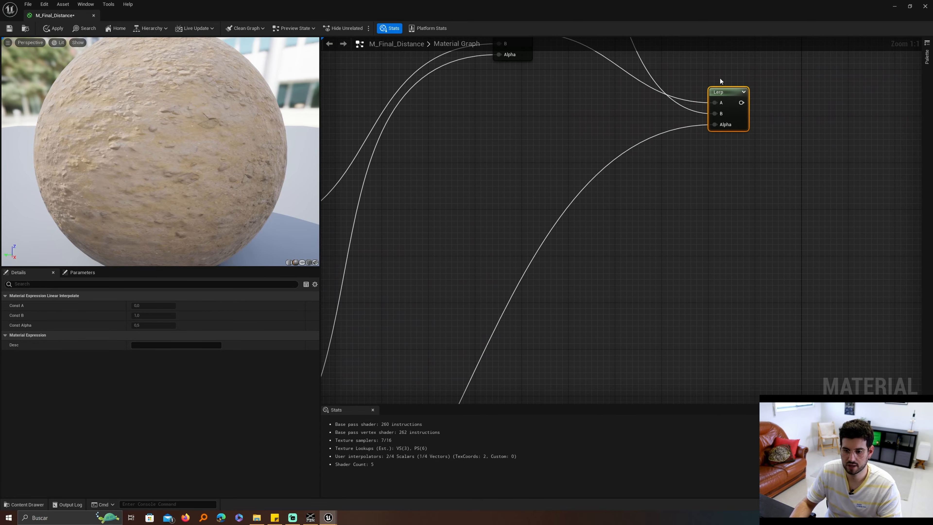
pyautogui.scroll(-2, 720, 78)
pyautogui.moveTo(663, 197); pyautogui.dragTo(638, 274, button='right')
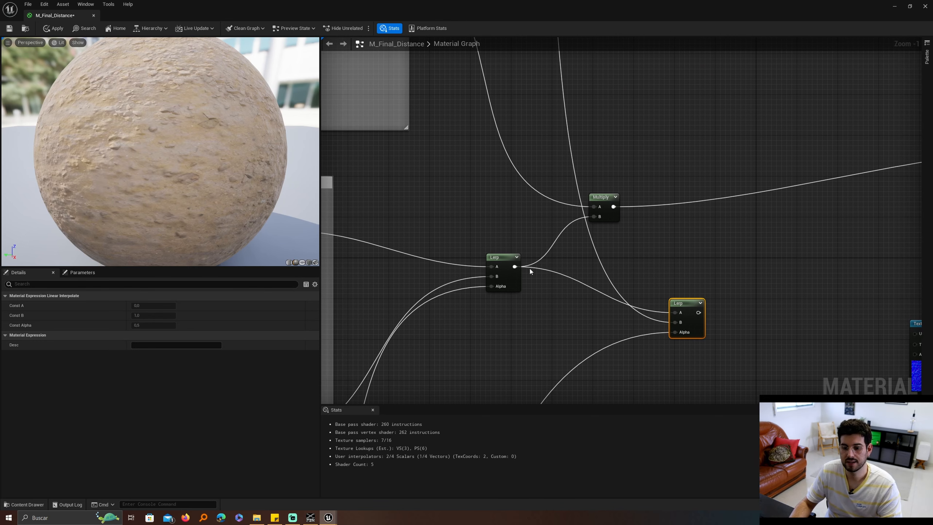
pyautogui.scroll(-2, 528, 270)
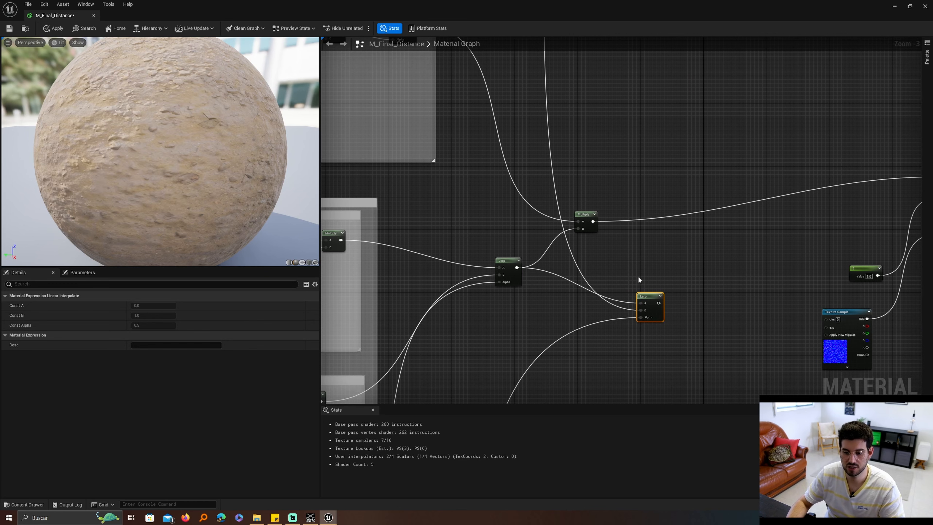
pyautogui.moveTo(586, 214); pyautogui.dragTo(741, 213)
pyautogui.moveTo(659, 302); pyautogui.dragTo(738, 228)
# Step: Review the noise group and the whole graph, then save M_Final_Distance and close its editor
pyautogui.moveTo(657, 223); pyautogui.dragTo(802, 275, button='right')
pyautogui.scroll(-1, 642, 228)
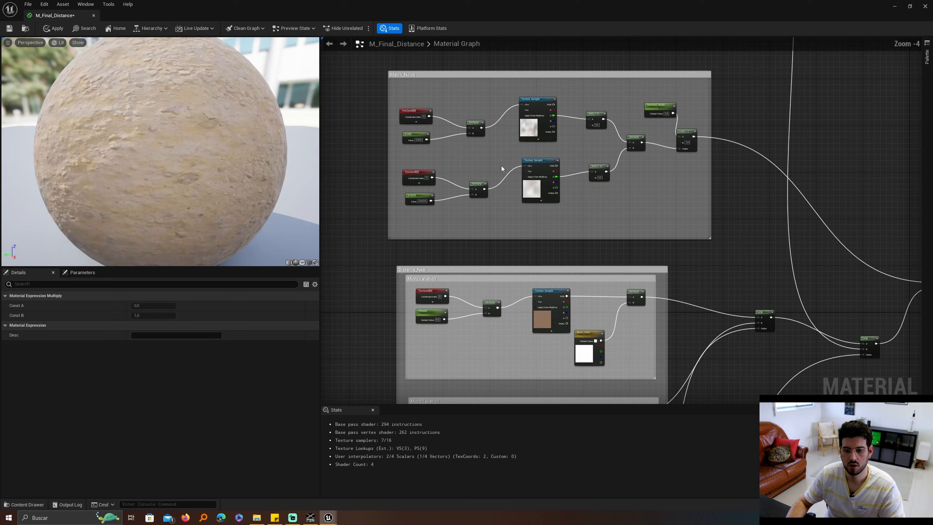
pyautogui.moveTo(660, 152); pyautogui.dragTo(480, 108, button='right')
pyautogui.click(498, 104)
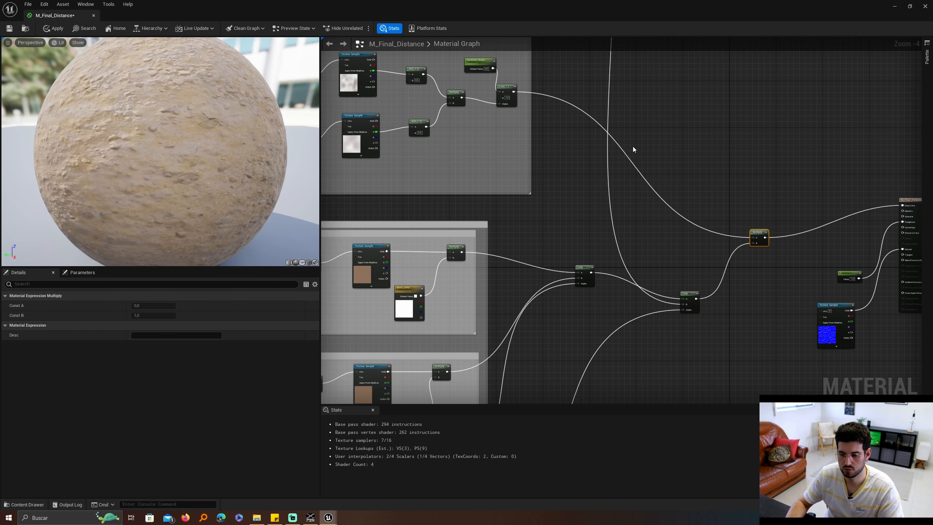
pyautogui.press('Home')
pyautogui.hotkey('ctrl', 's')
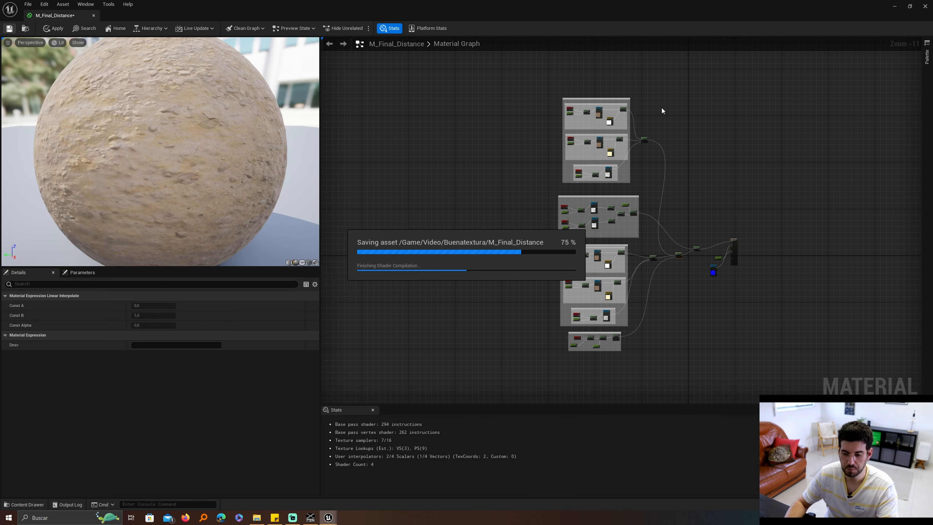
pyautogui.click(922, 6)
# Step: Create a material instance from M_Final_Distance and open it for editing
pyautogui.rightClick(228, 412)
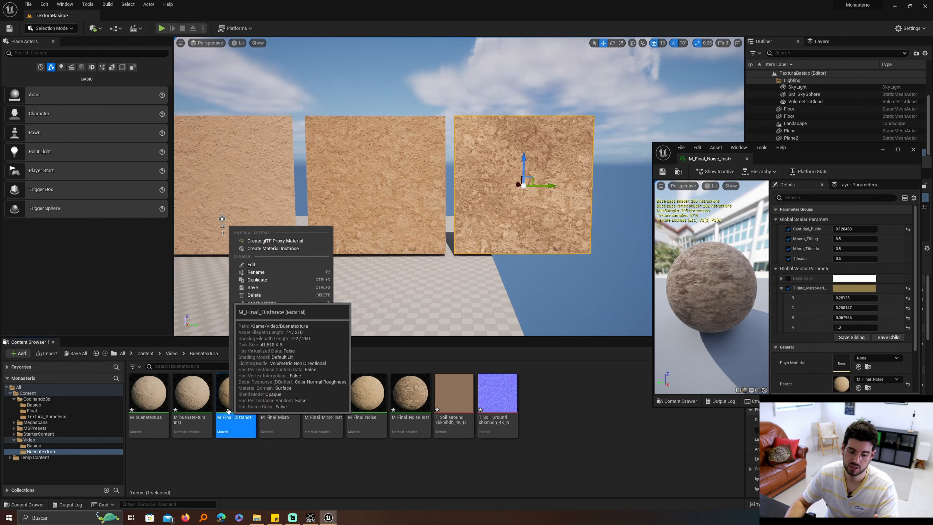
pyautogui.click(257, 265)
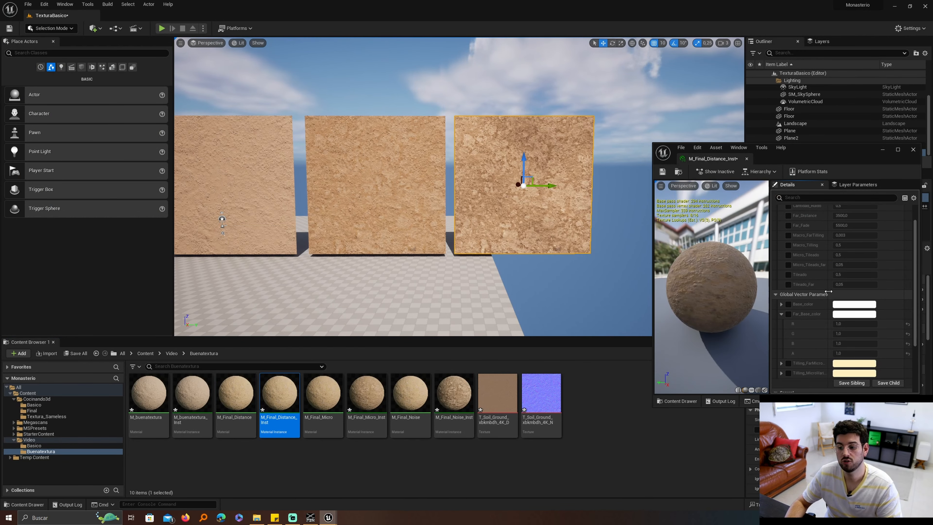
# Step: Enable the near and far micro-variation colour overrides and set the far one to brown, about R 0.417, G 0.26, B 0.135
pyautogui.scroll(-3, 811, 290)
pyautogui.click(788, 351)
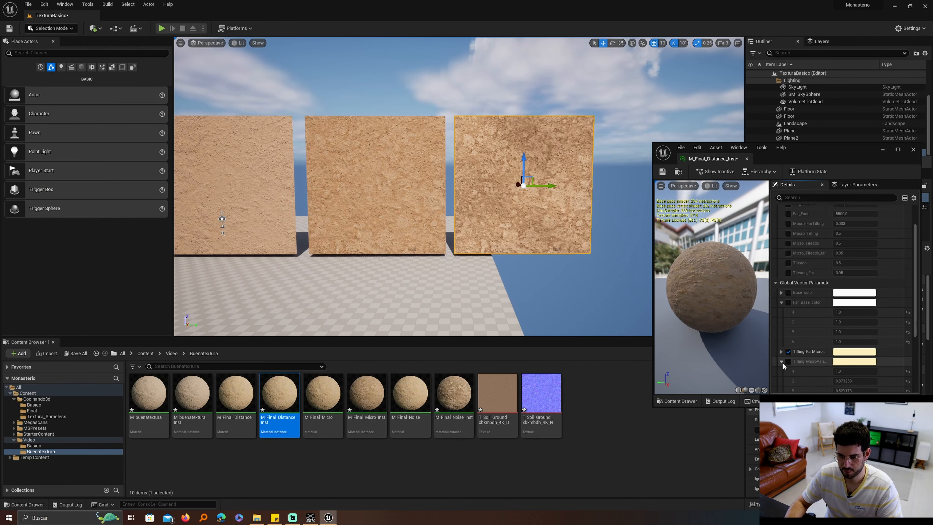
pyautogui.click(793, 361)
pyautogui.click(781, 349)
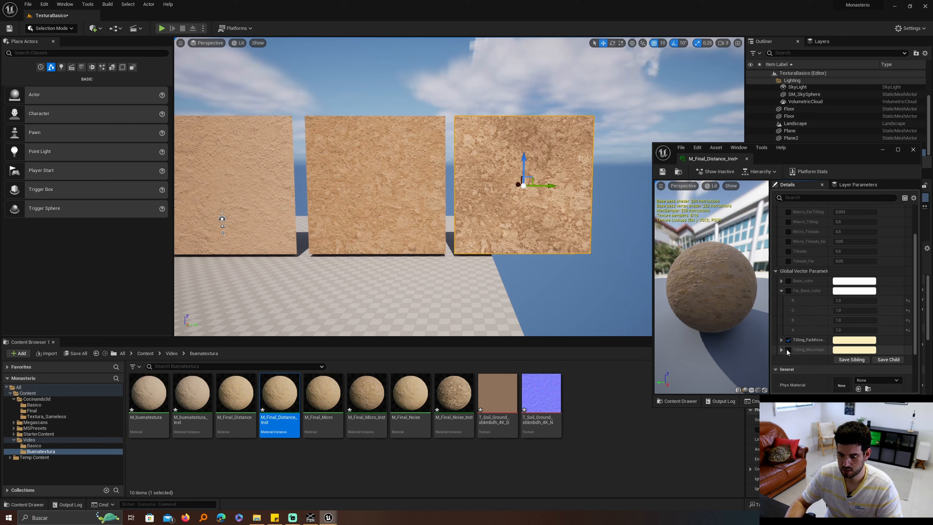
pyautogui.click(788, 349)
pyautogui.click(838, 342)
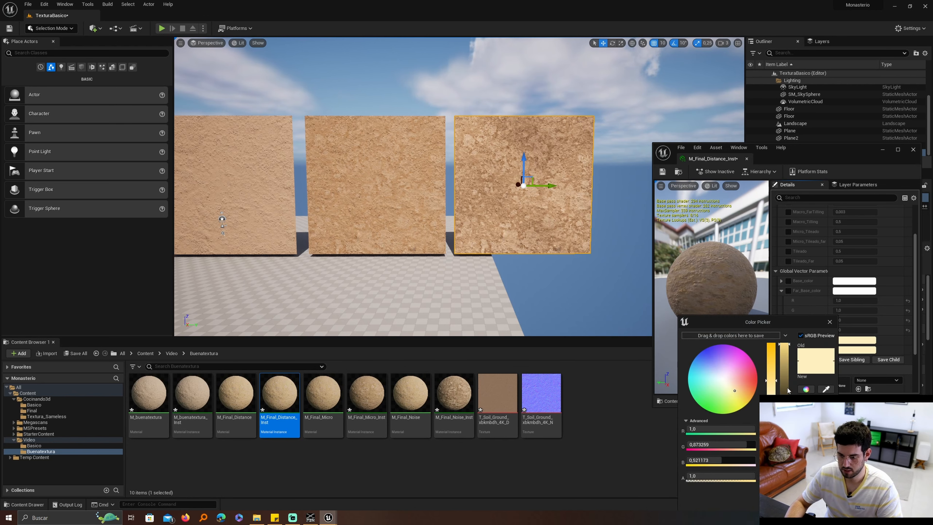
pyautogui.click(743, 390)
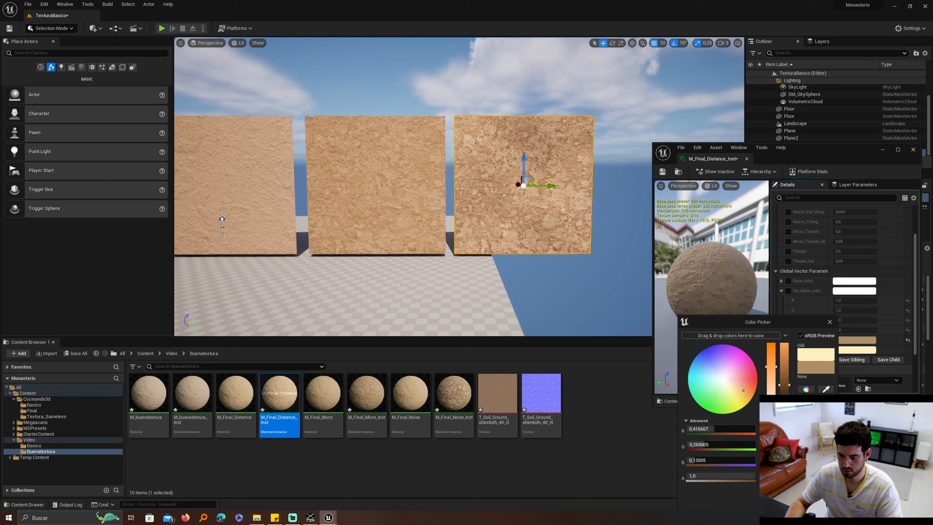
pyautogui.click(862, 366)
# Step: Set the near micro-variation colour of the instance to a light yellow
pyautogui.click(854, 350)
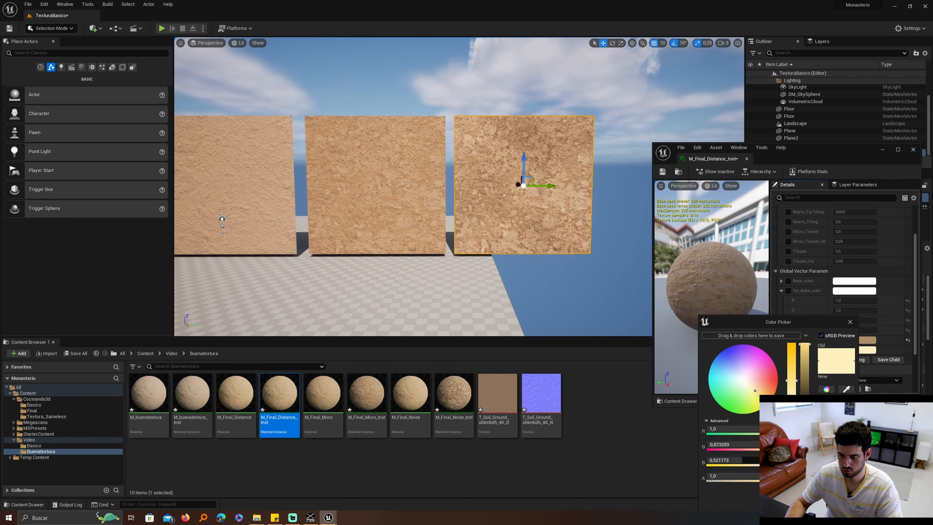
pyautogui.click(755, 399)
pyautogui.click(852, 305)
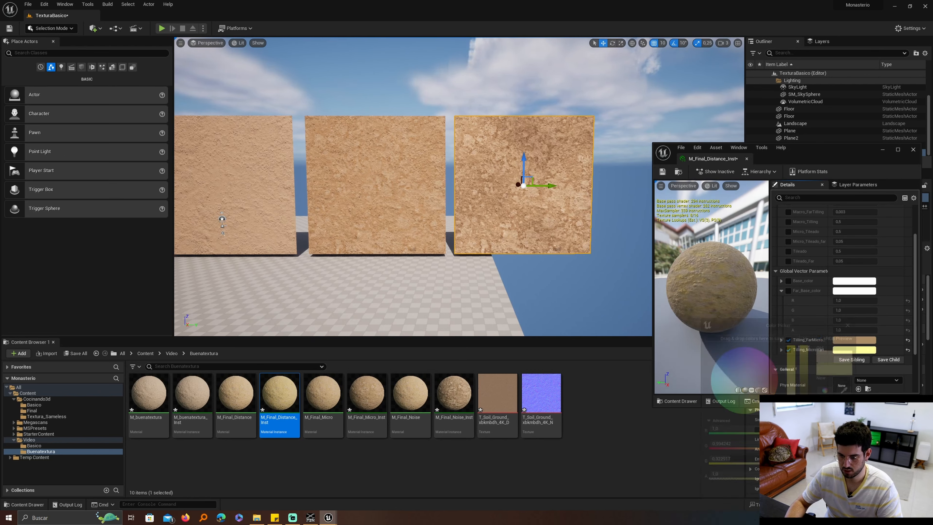
# Step: Enable the overrides for Macro_FarTilling, Macro_Tilling, Micro_Tileado, Micro_Tileado_far, Tileado and Tileado_Far
pyautogui.click(788, 211)
pyautogui.click(788, 221)
pyautogui.click(788, 232)
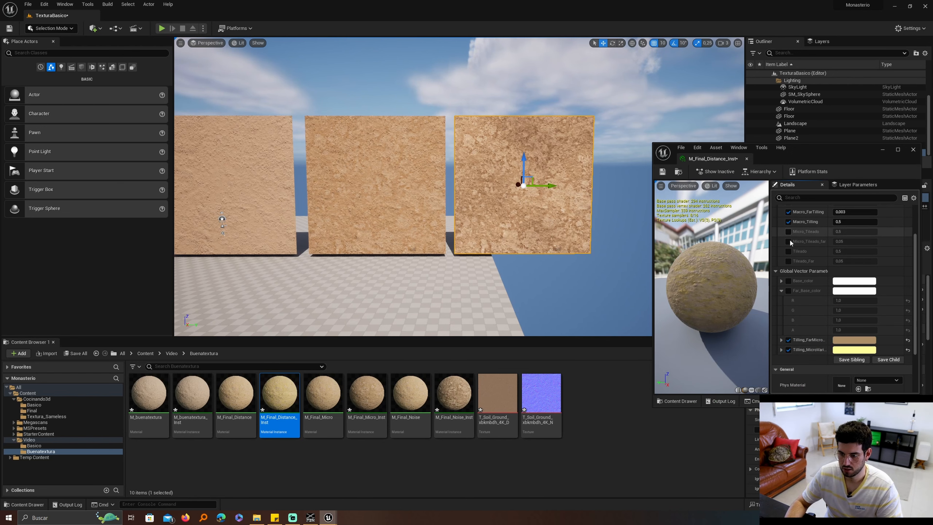
pyautogui.click(788, 241)
pyautogui.click(788, 251)
pyautogui.click(788, 260)
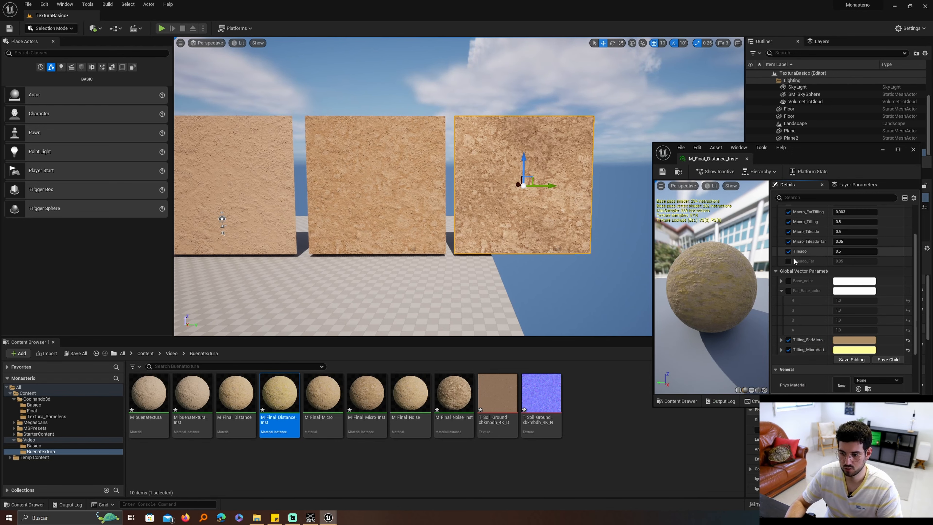
# Step: Bring the landscape into view, select it and apply M_Final_Distance_Inst as its material
pyautogui.moveTo(404, 184); pyautogui.dragTo(521, 184, button='right')
pyautogui.press('s')
pyautogui.press('w')
pyautogui.moveTo(440, 199); pyautogui.dragTo(440, 235, button='right')
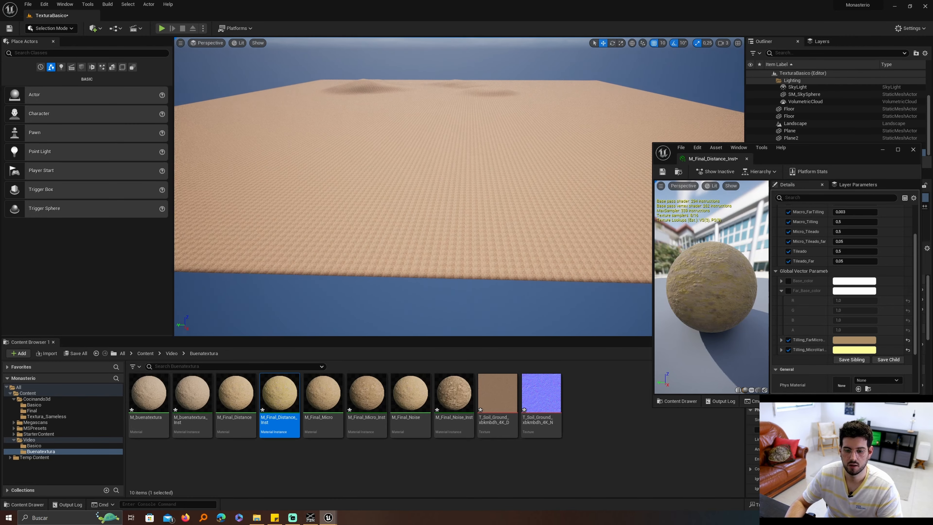
pyautogui.click(439, 220)
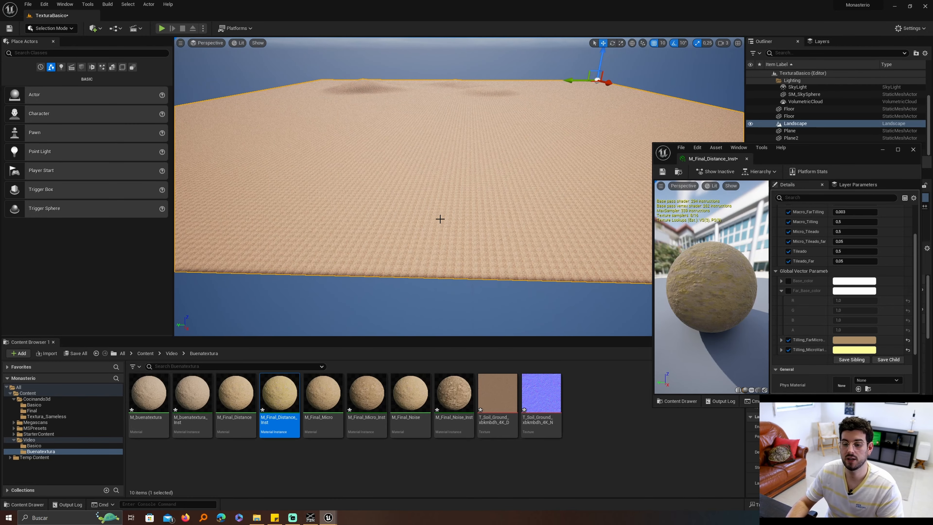
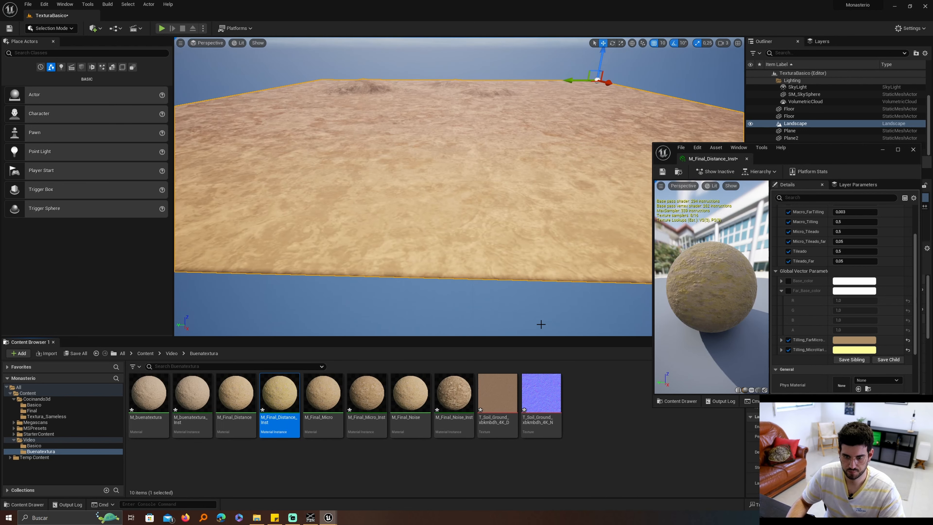
# Step: Enable the overrides for Cantidad_Ruido, Far_Distance and Far_Fade in the M_Final_Distance_Inst parameters
pyautogui.moveTo(476, 180); pyautogui.dragTo(469, 163, button='right')
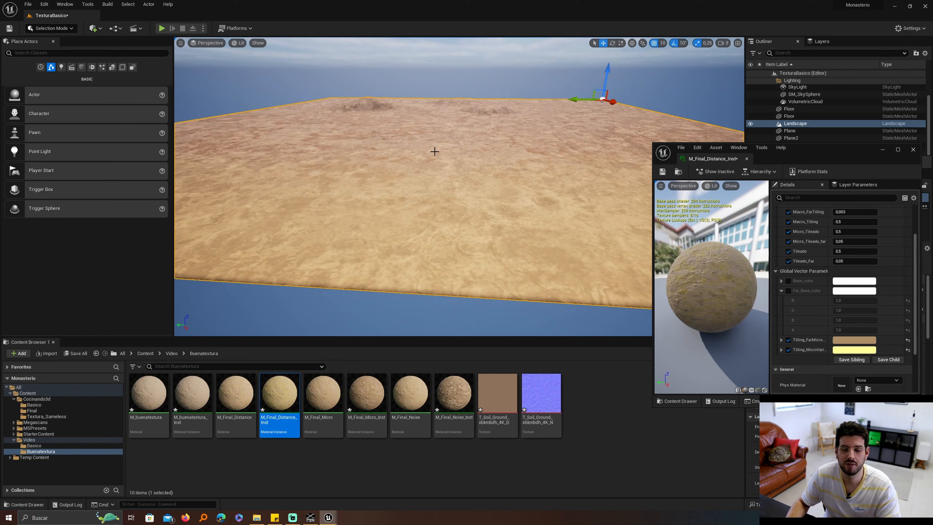
pyautogui.moveTo(449, 145)
pyautogui.mouseDown(button='right')
pyautogui.moveTo(450, 153)
pyautogui.moveTo(447, 145)
pyautogui.mouseUp(button='right')
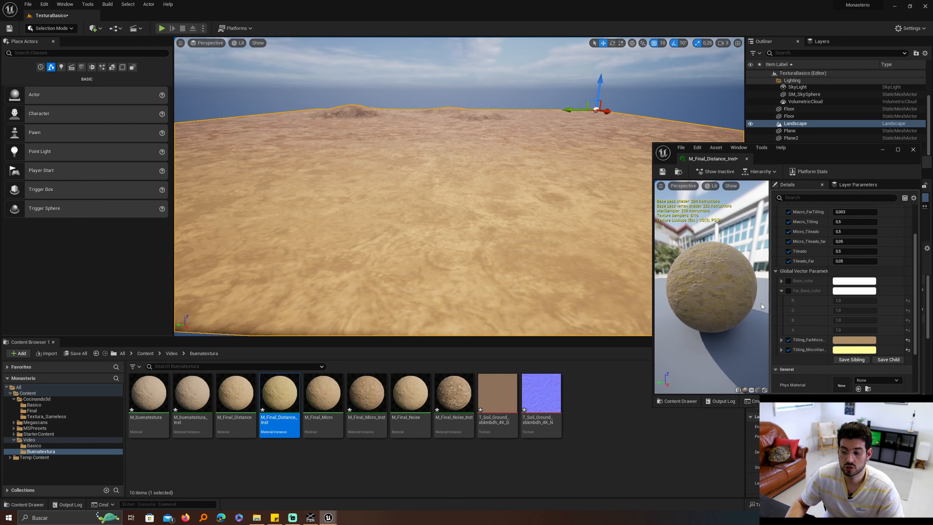
pyautogui.scroll(3, 861, 227)
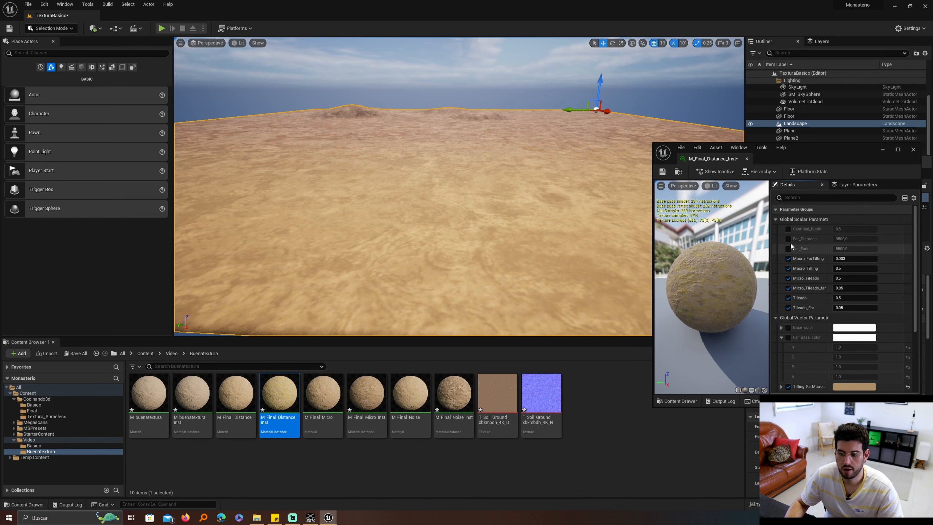
pyautogui.click(788, 229)
pyautogui.click(788, 249)
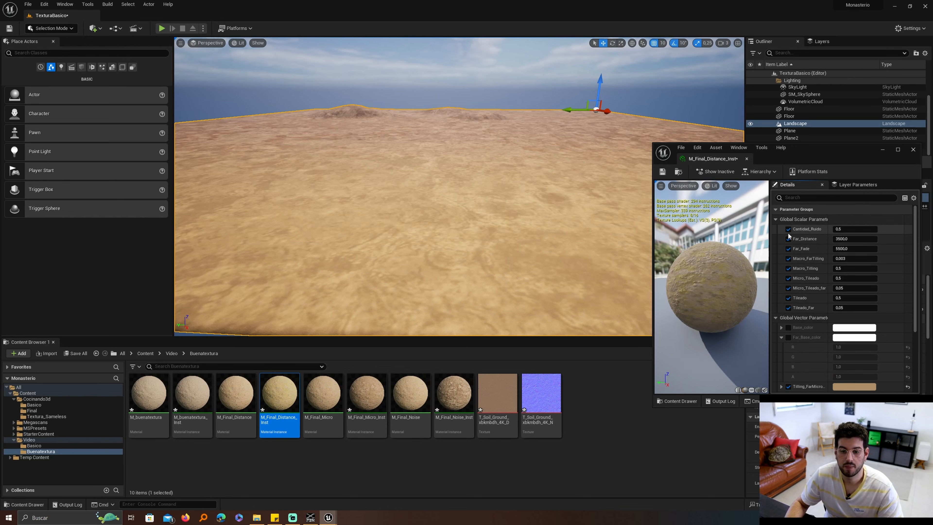
# Step: Set Far_Distance to 2500, and try Far_Fade at 200 before setting it to 3500
pyautogui.click(848, 239)
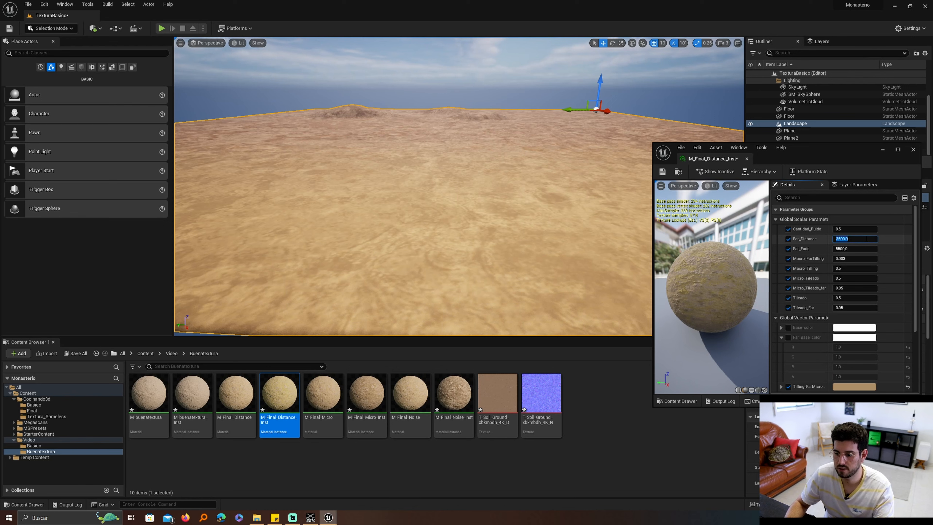
pyautogui.press('Return')
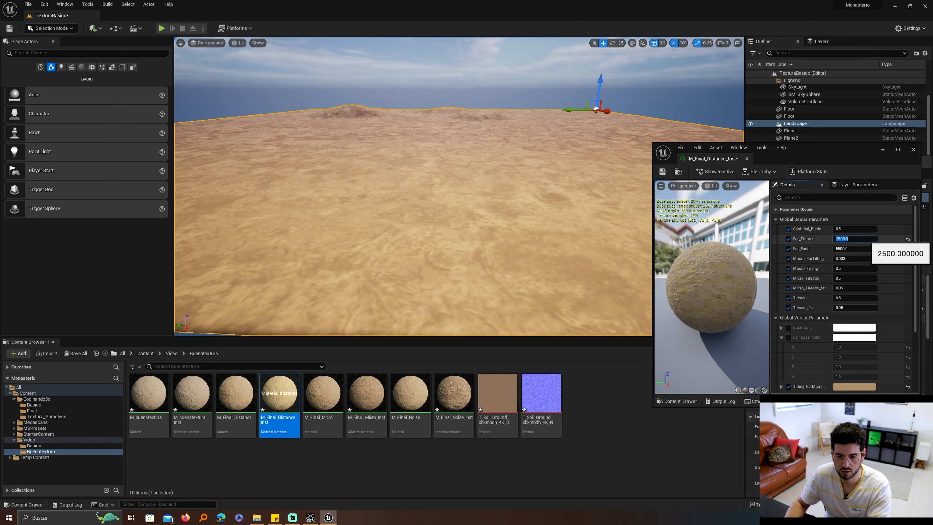
pyautogui.click(862, 250)
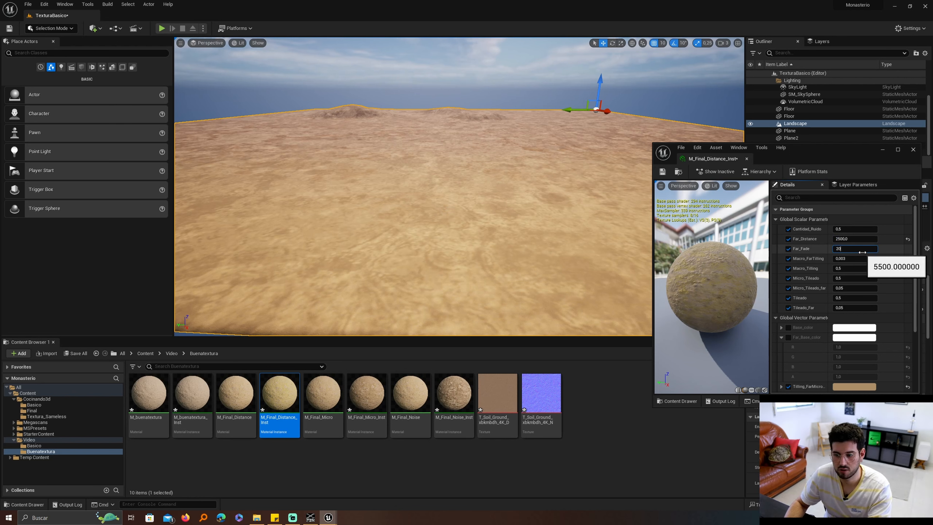
pyautogui.write('200')
pyautogui.press('Return')
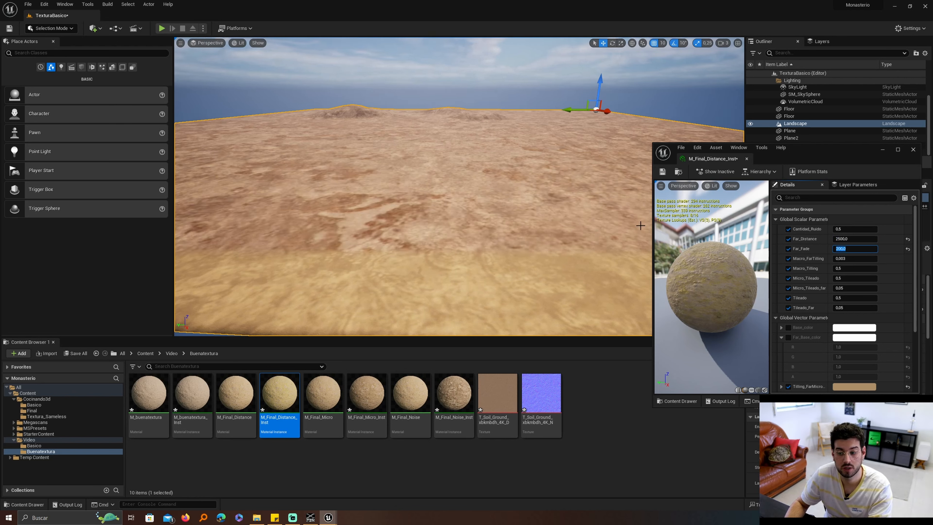
pyautogui.write('3500')
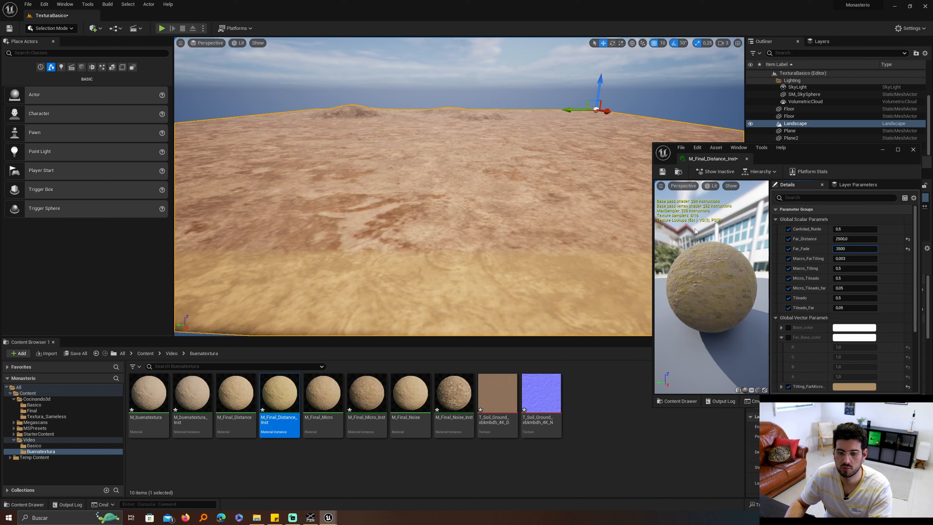
pyautogui.press('Return')
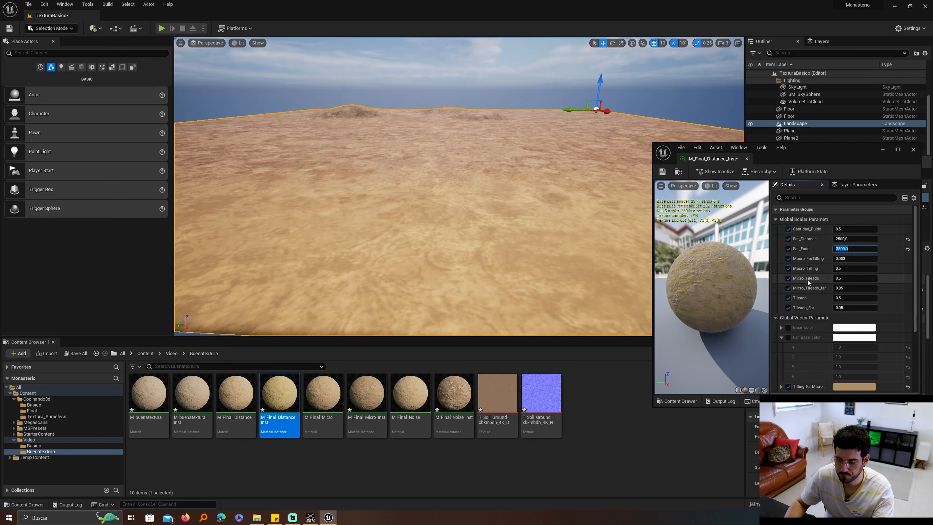
# Step: Try a Cantidad_Ruido value of 0.1 on the landscape material and set it back to 0.5
pyautogui.click(845, 229)
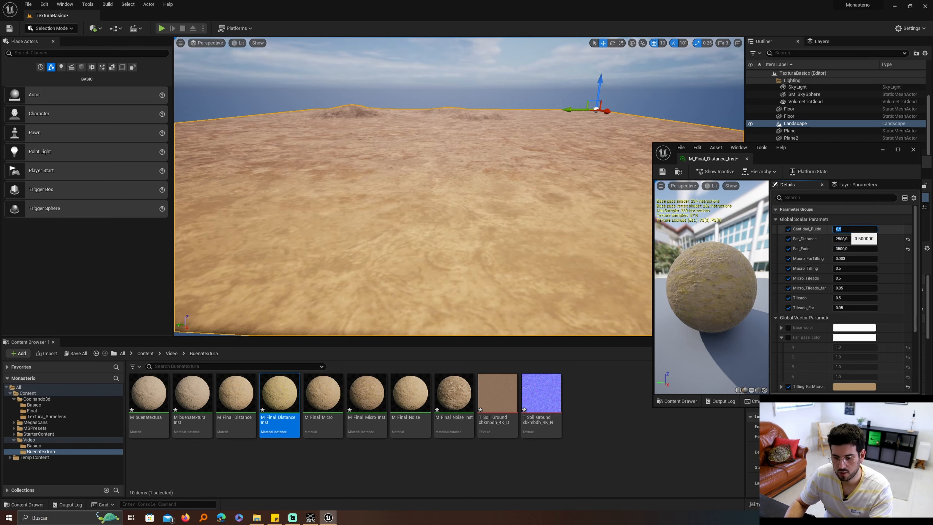
pyautogui.write('0')
pyautogui.write('1')
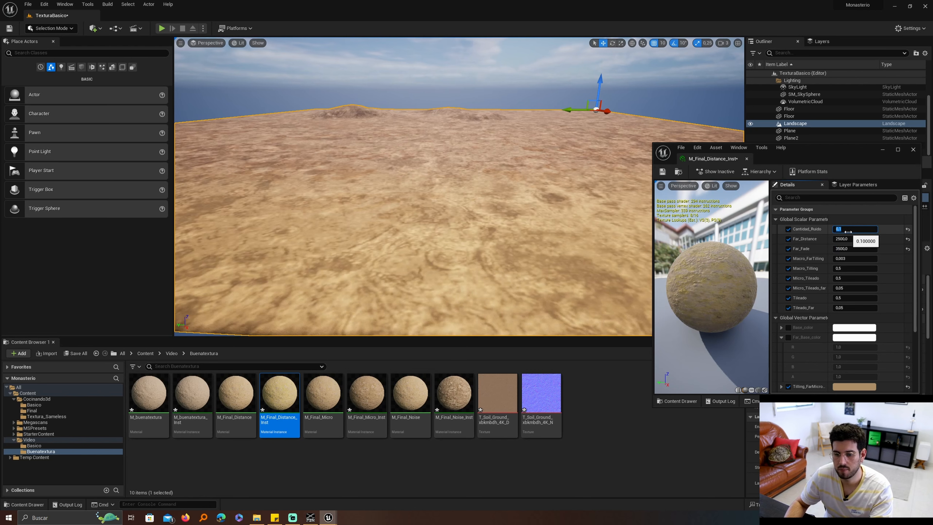
pyautogui.press('Return')
pyautogui.write('0.1')
pyautogui.press('Return')
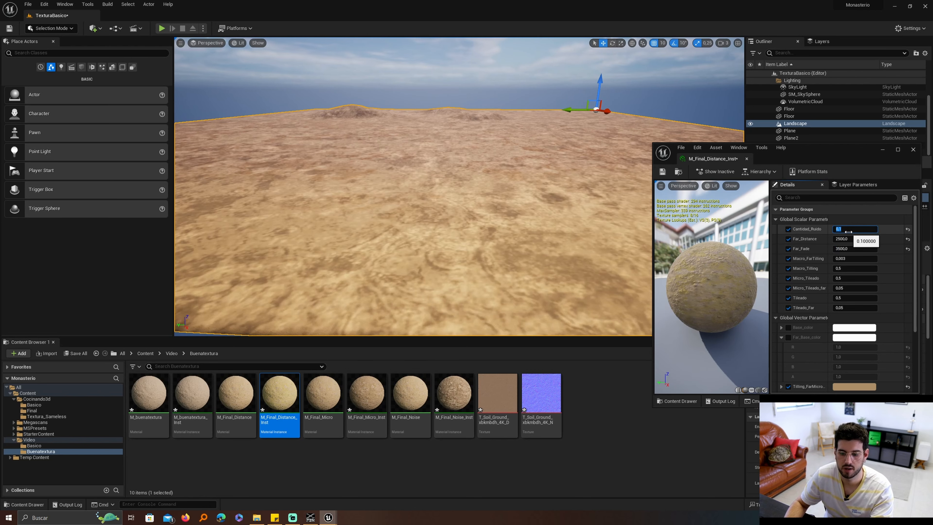
pyautogui.write('0.5')
pyautogui.press('Return')
pyautogui.scroll(-1, 803, 254)
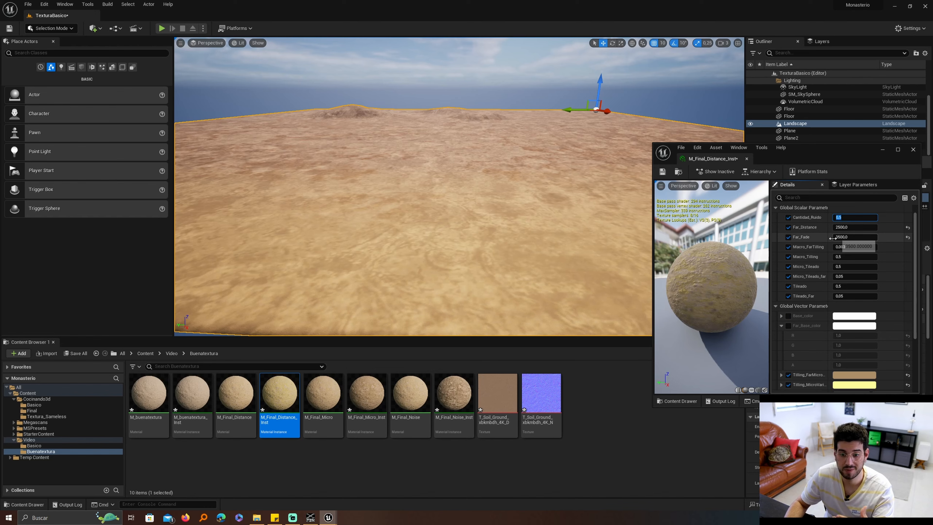
pyautogui.scroll(-4, 531, 219)
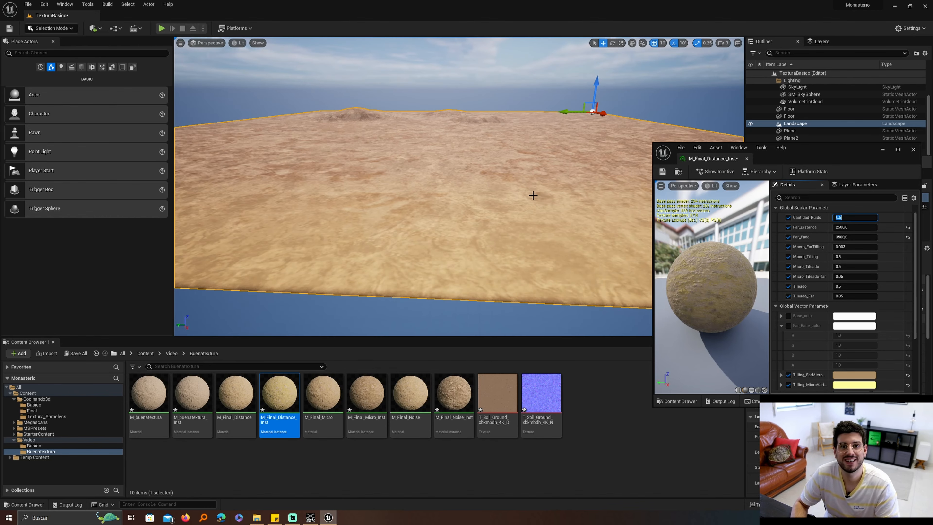